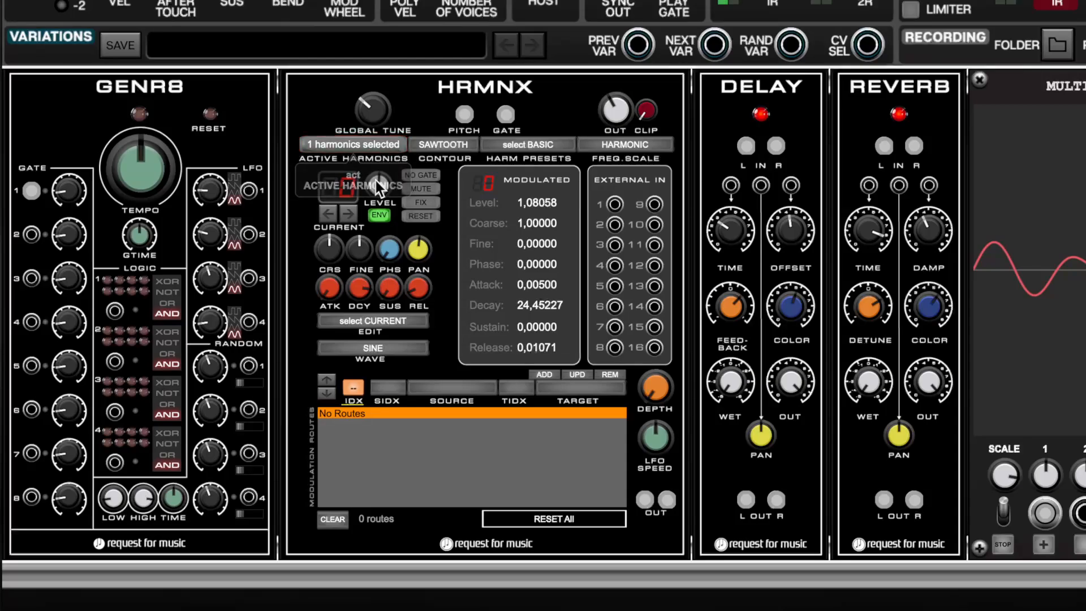
left_click(352, 351)
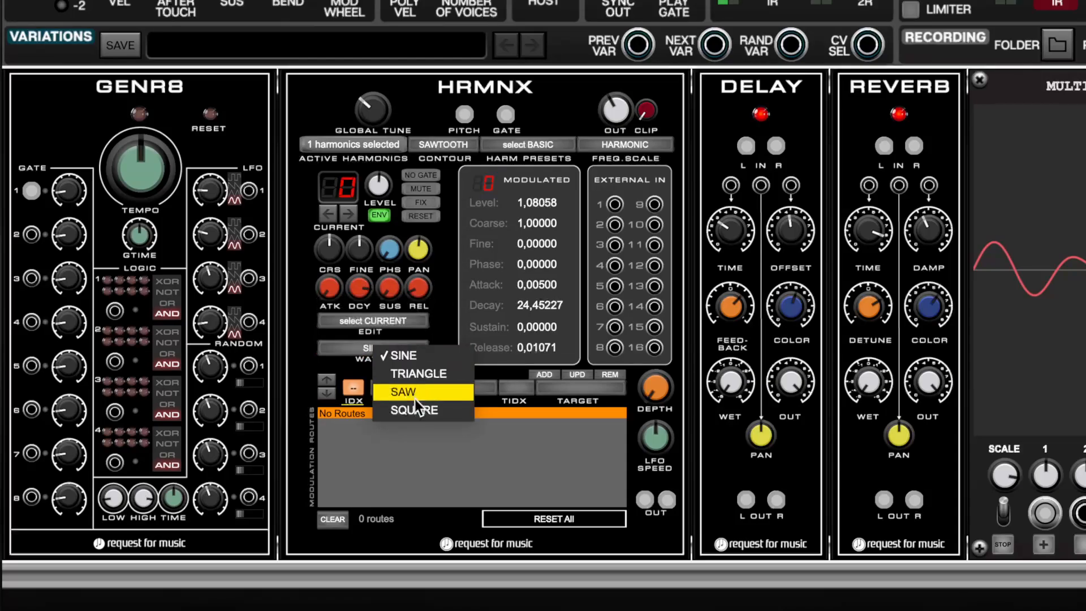
left_click(440, 319)
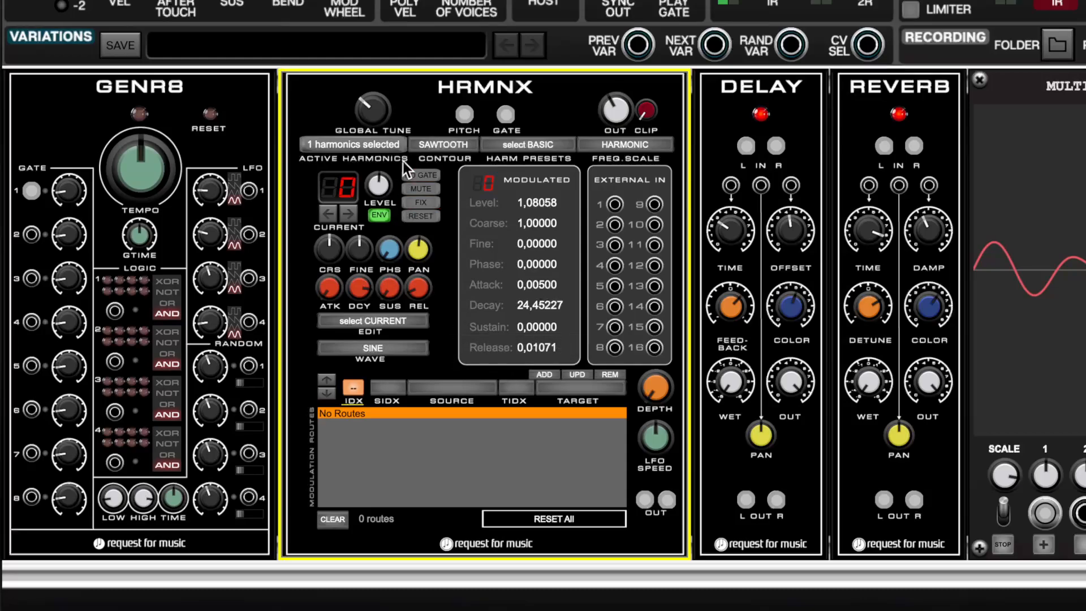
left_click(388, 146)
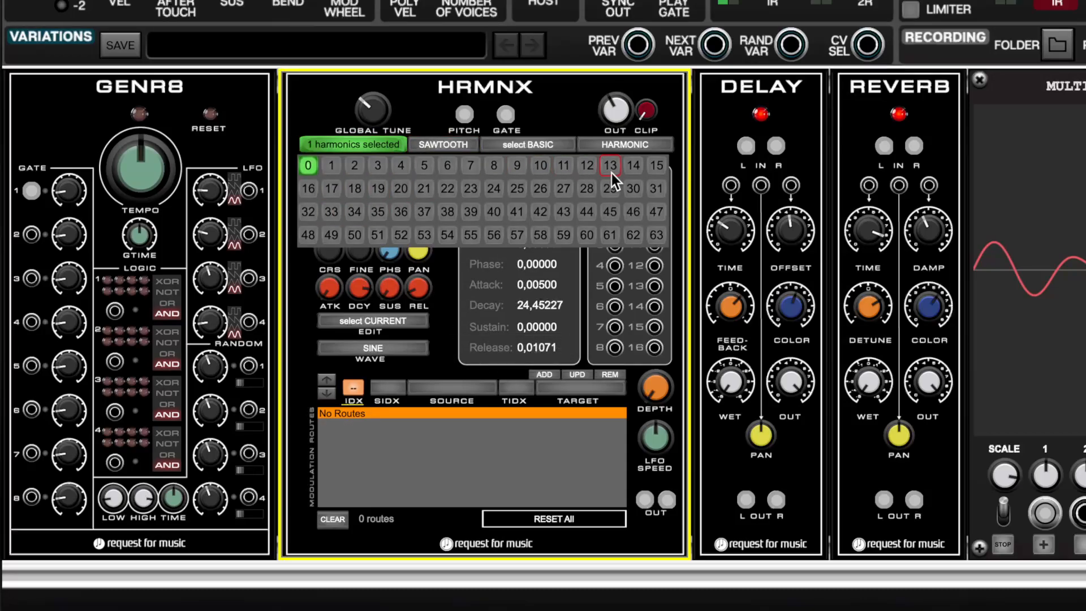
left_click(374, 147)
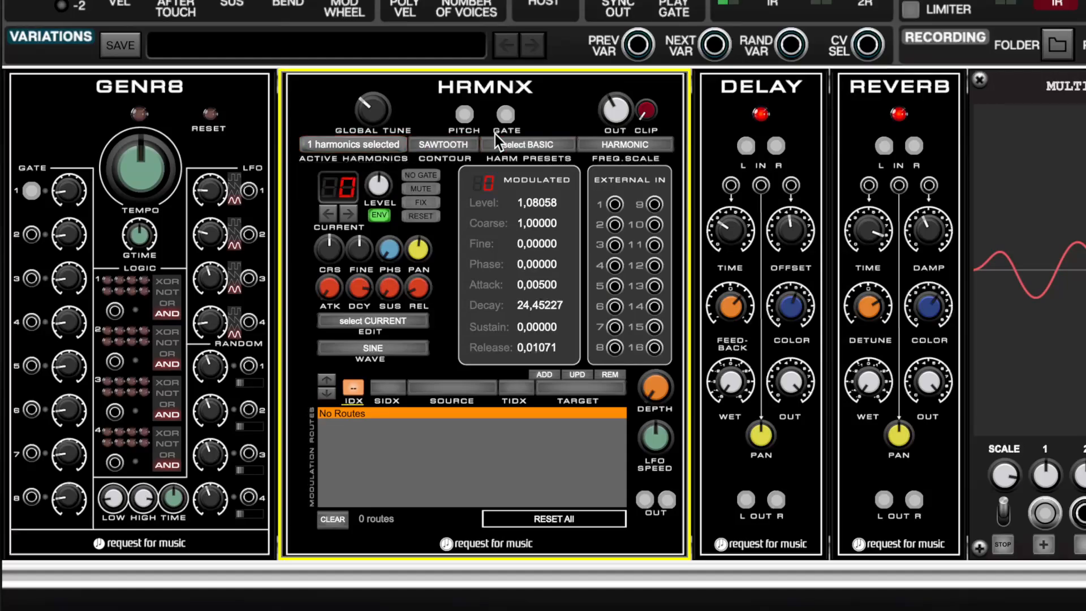
left_click(523, 145)
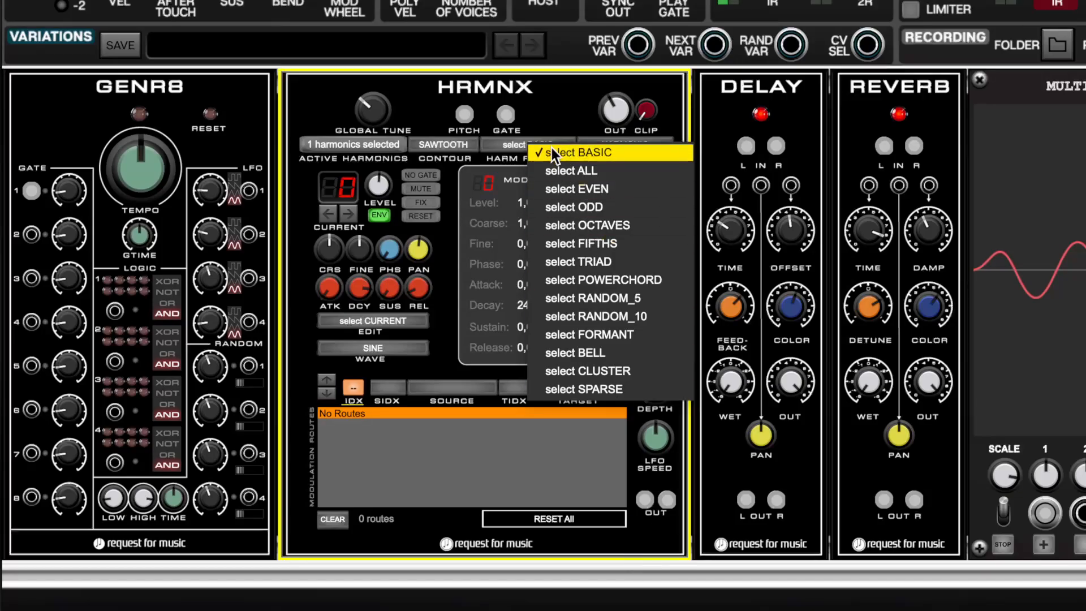
left_click(551, 112)
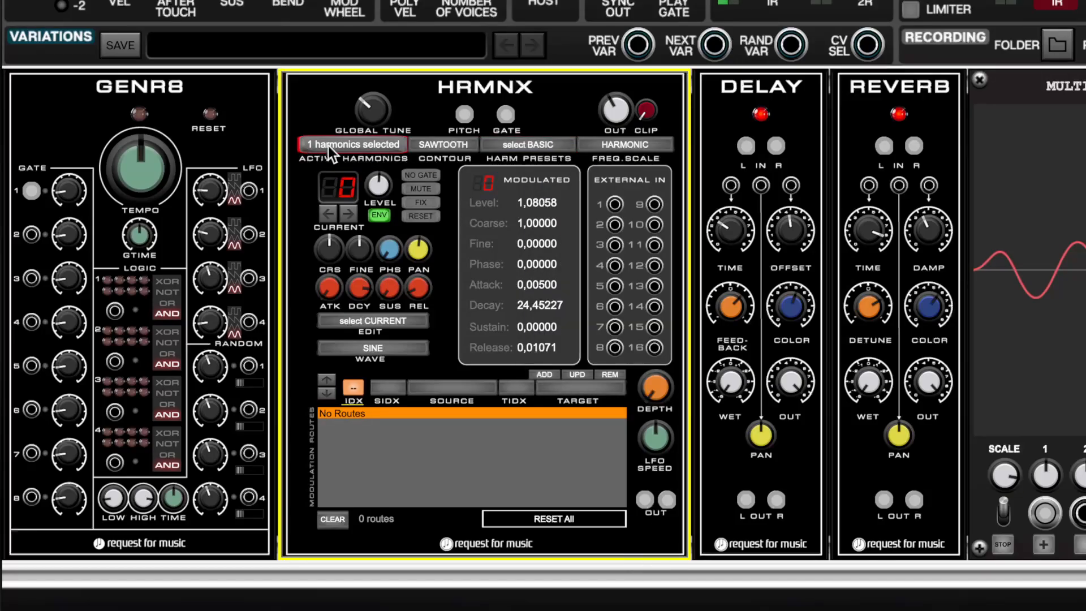
Set the HRMNX harmonic contour to FLAT and the frequency scale to UNISON
left_click(445, 145)
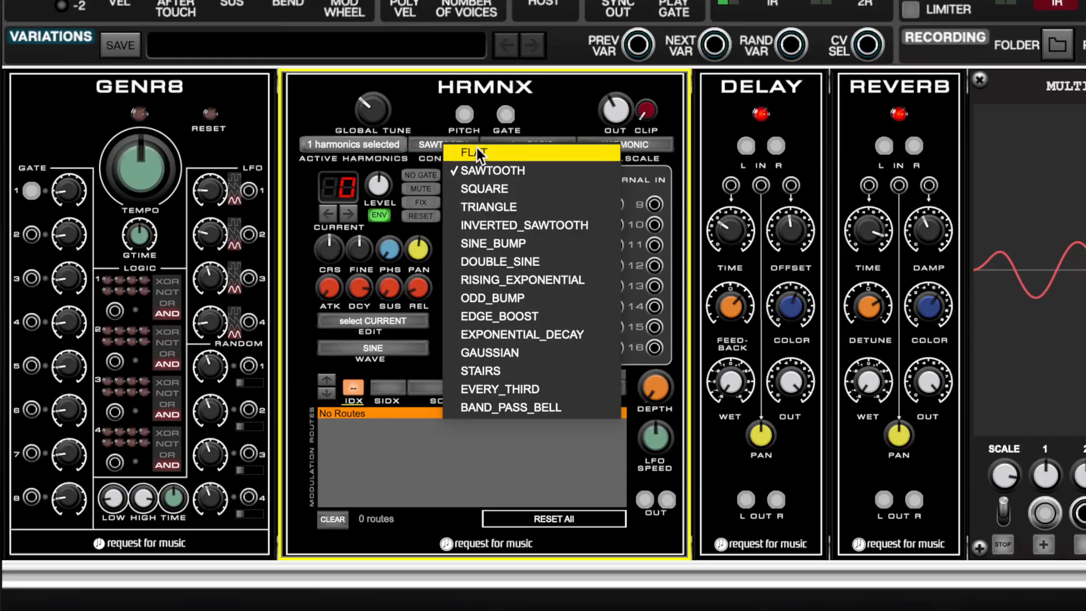
left_click(477, 148)
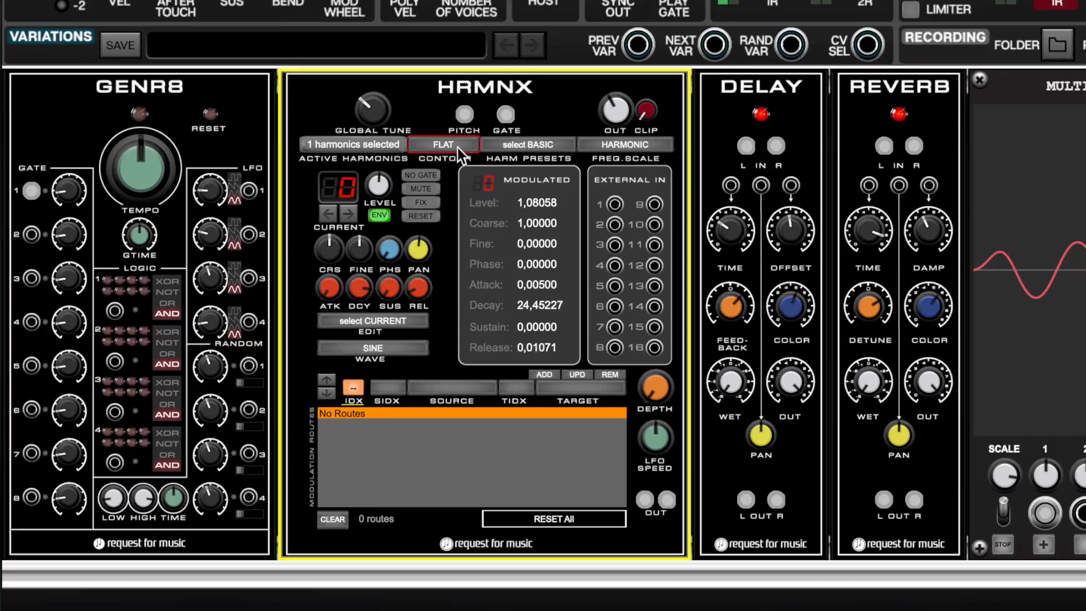
left_click(627, 146)
left_click(667, 609)
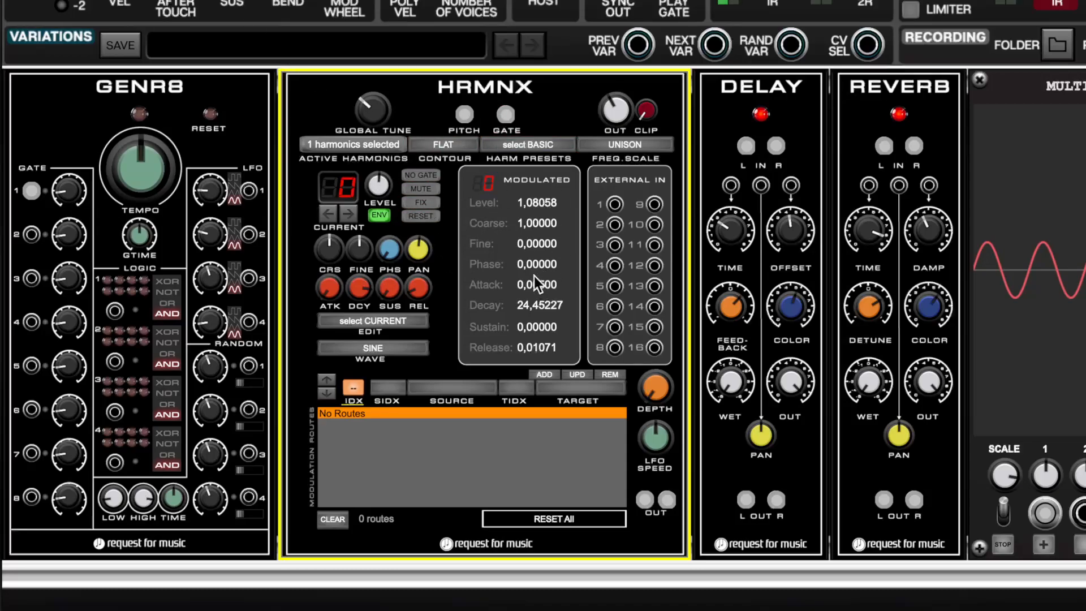
left_click(388, 148)
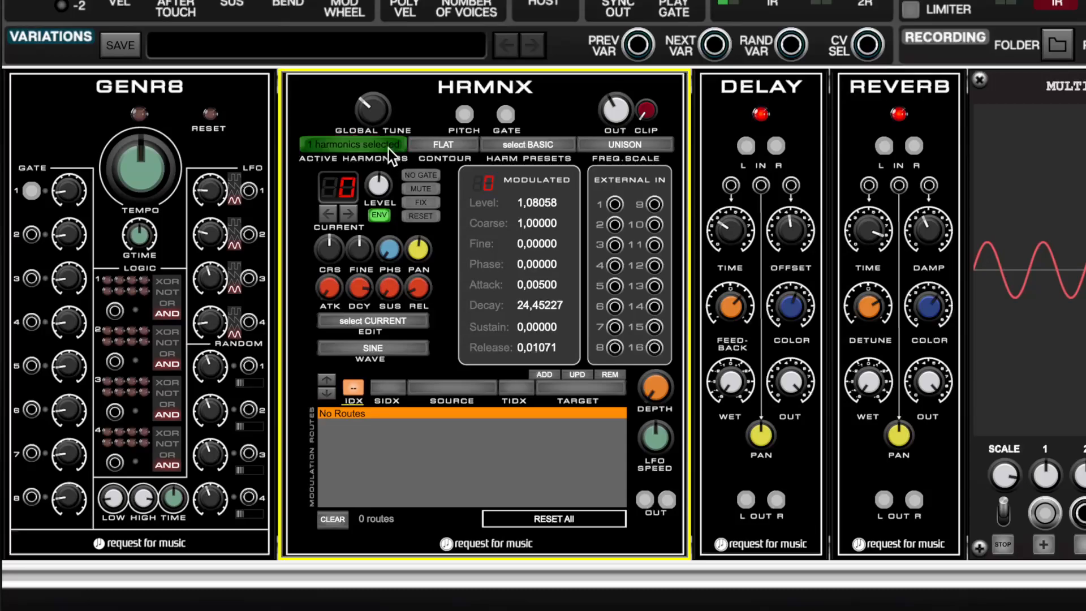
left_click(351, 147)
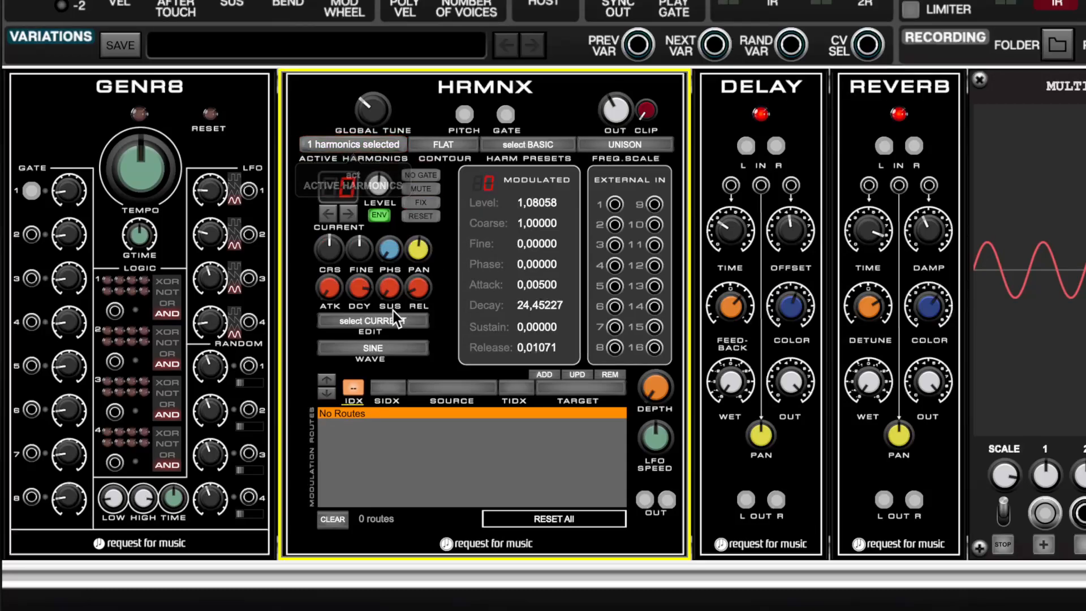
Add a modulation route from harmonic 0's ENVOUT to harmonic 0's PHASE with a depth of about 0.030
left_click(413, 394)
left_click(457, 389)
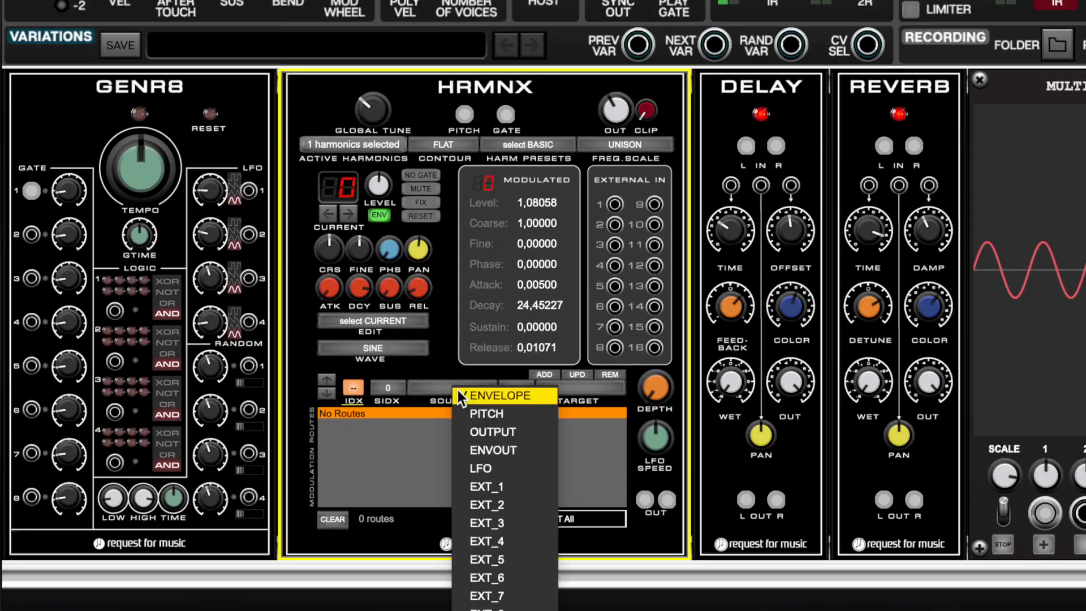
left_click(492, 450)
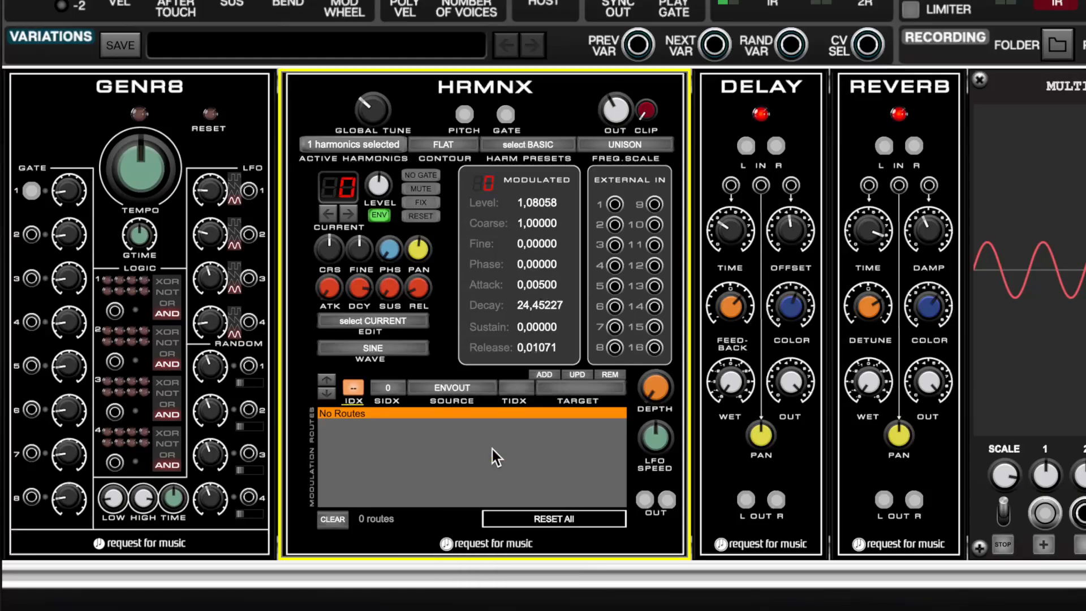
left_click(519, 388)
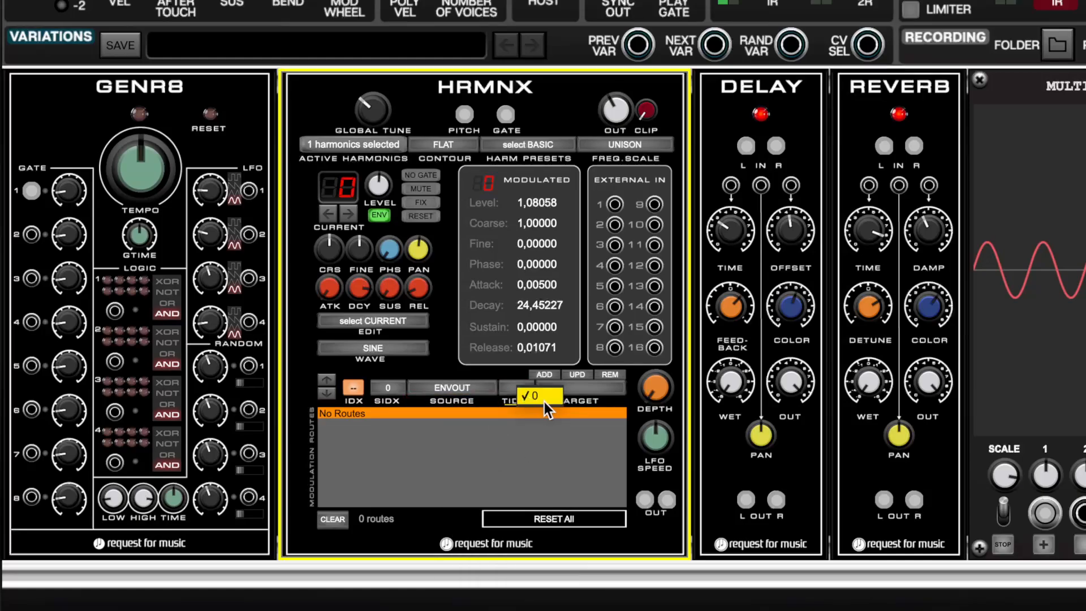
left_click(539, 396)
left_click(567, 389)
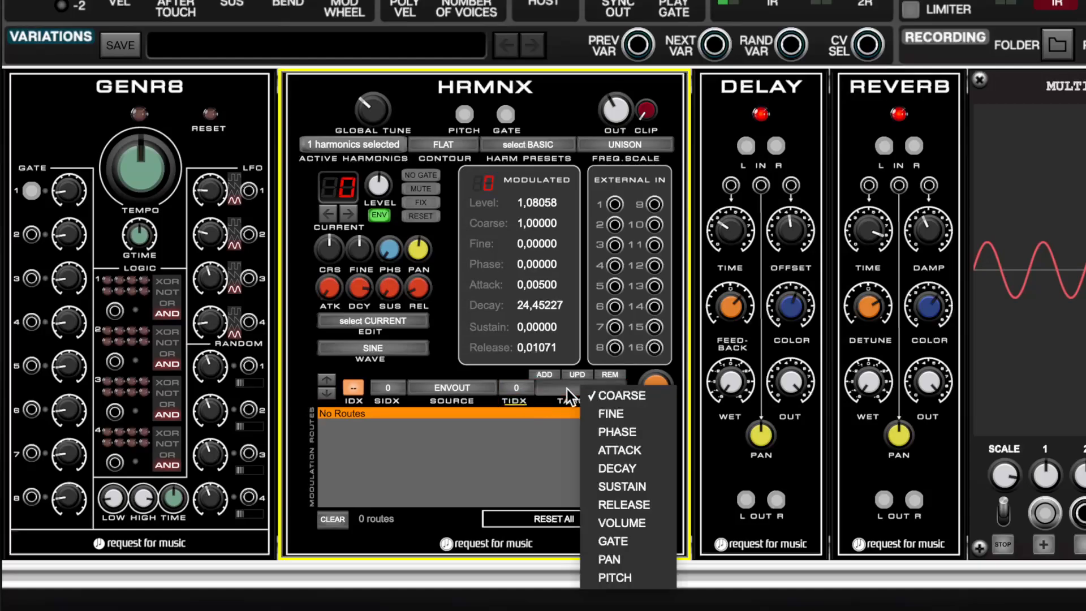
left_click(629, 431)
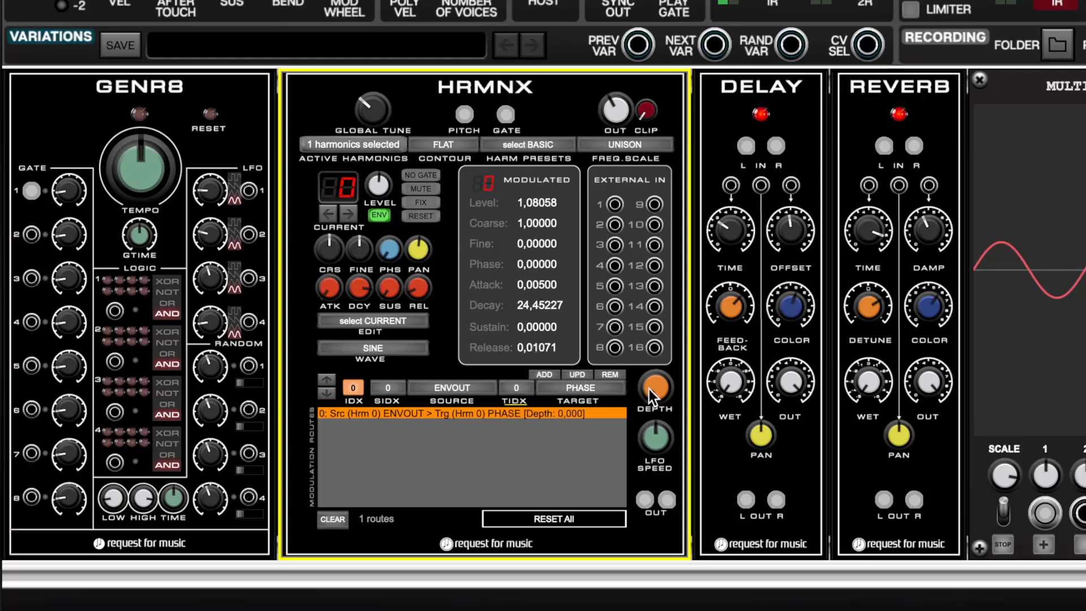
left_click_drag(650, 396, 664, 291)
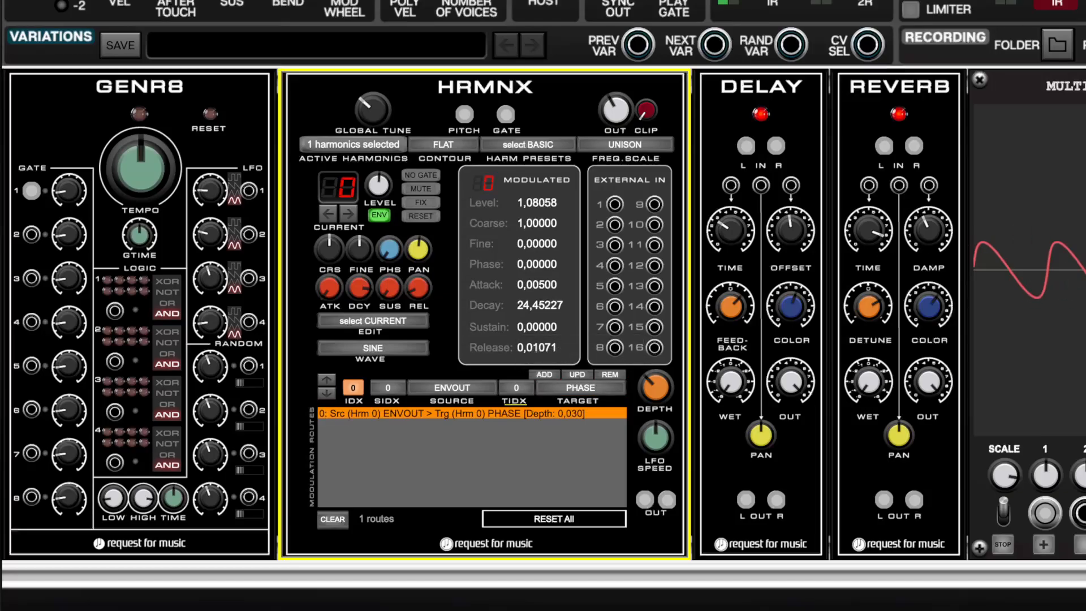
Move the Multi Oscilloscope directly beside HRMNX and vary the route's depth up to 1.000, settling on about 0.025
left_click_drag(1085, 92, 746, 102)
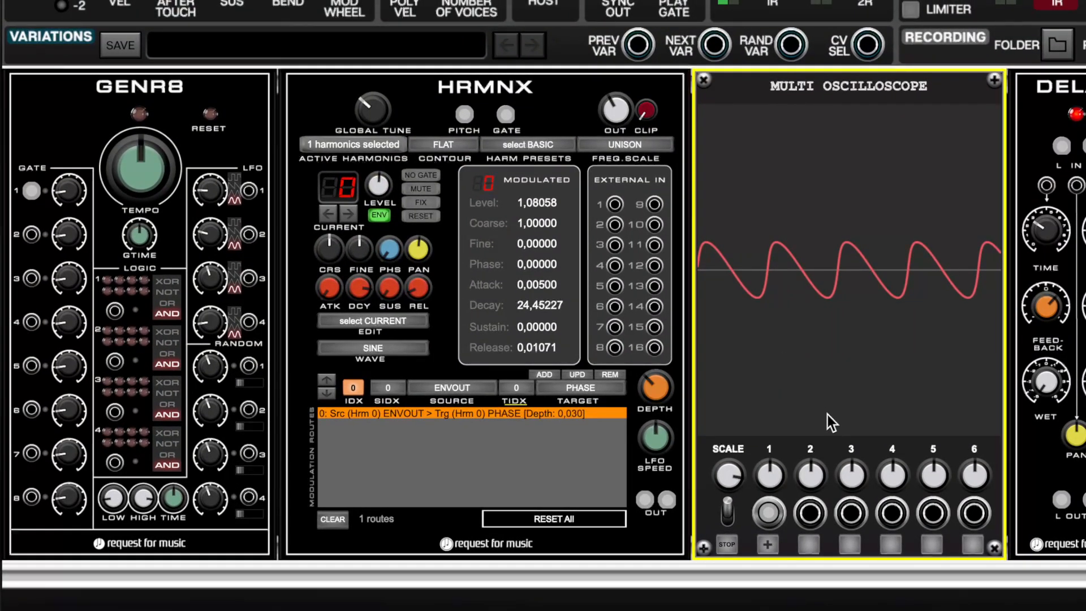
left_click_drag(658, 388, 669, 359)
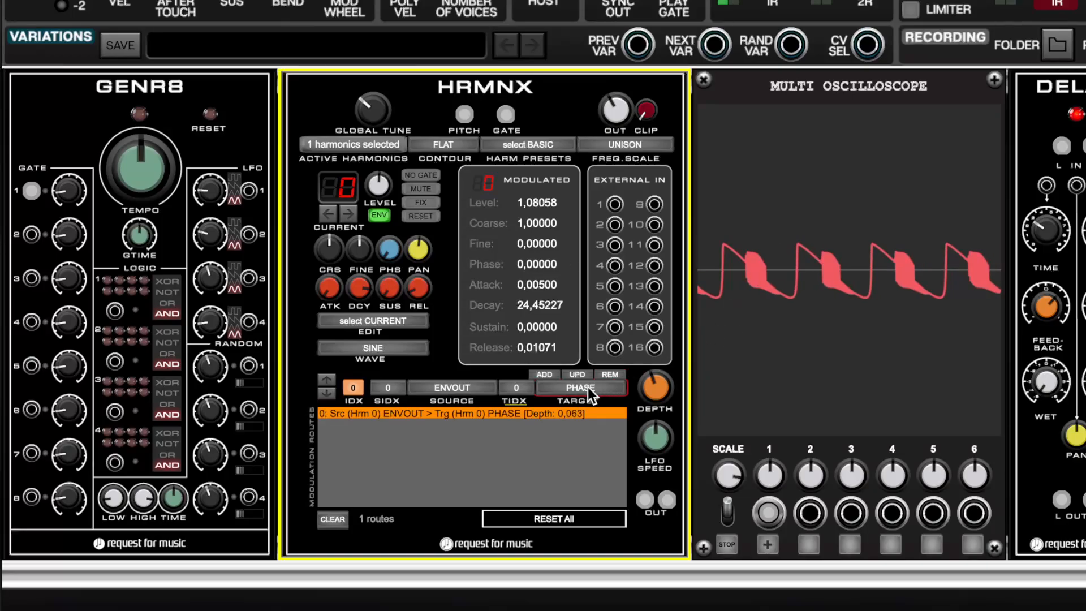
left_click_drag(644, 391, 650, 154)
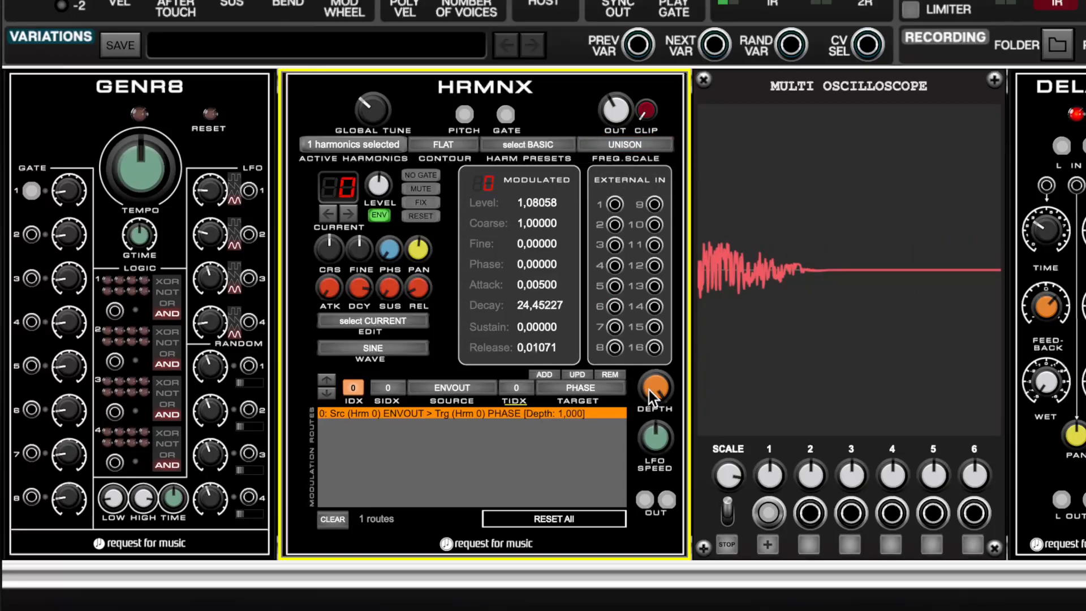
mouse_move(649, 389)
left_click_drag(667, 391, 705, 609)
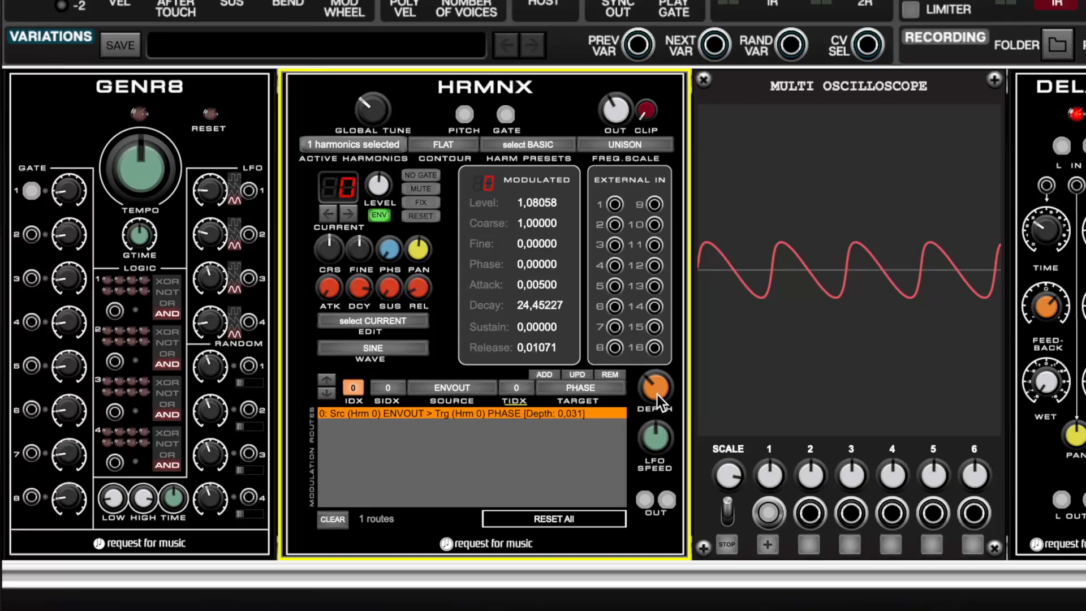
left_click_drag(656, 395, 658, 406)
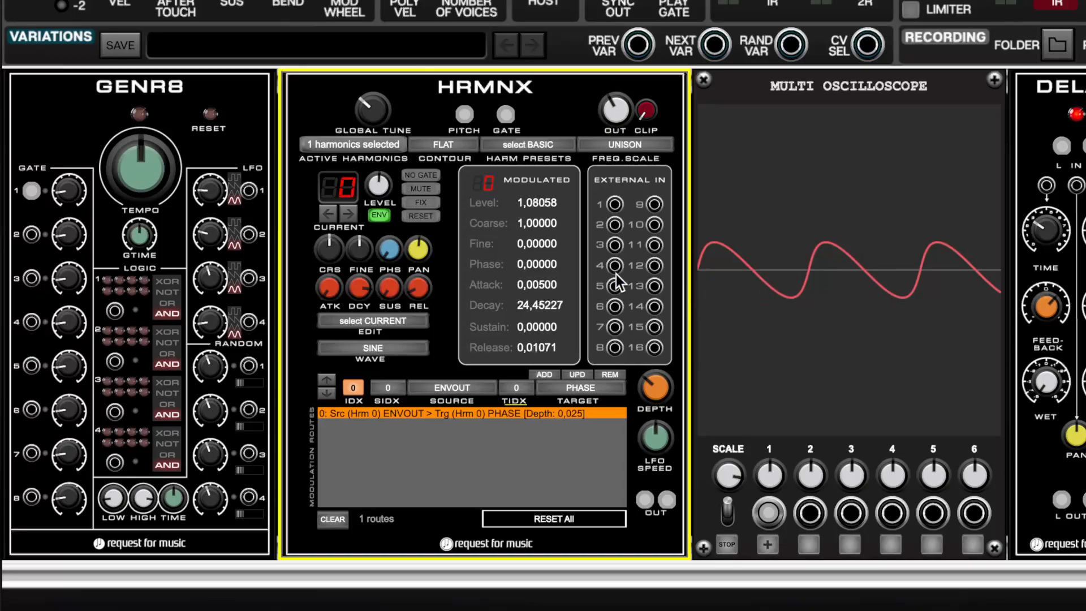
Activate harmonic 1 in addition to harmonic 0, and update the existing route's source to OUTPUT
left_click(369, 146)
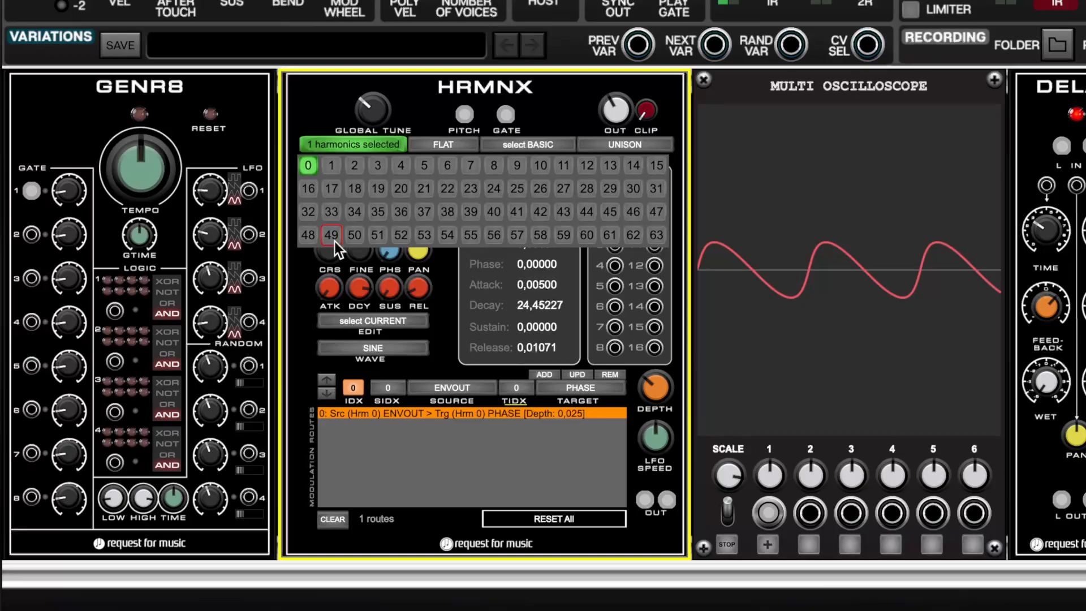
left_click(329, 167)
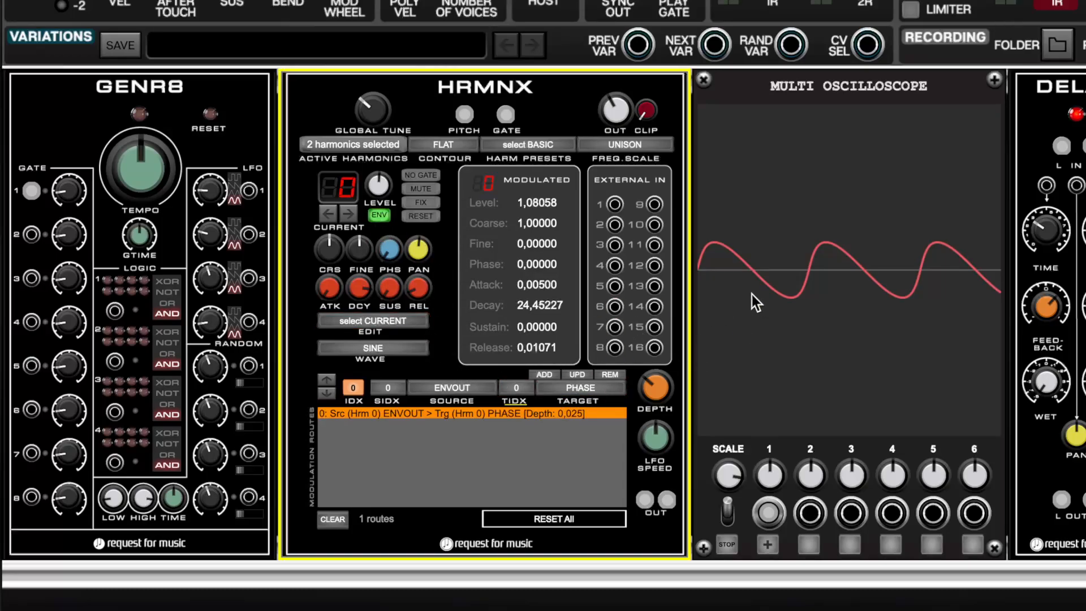
left_click(463, 392)
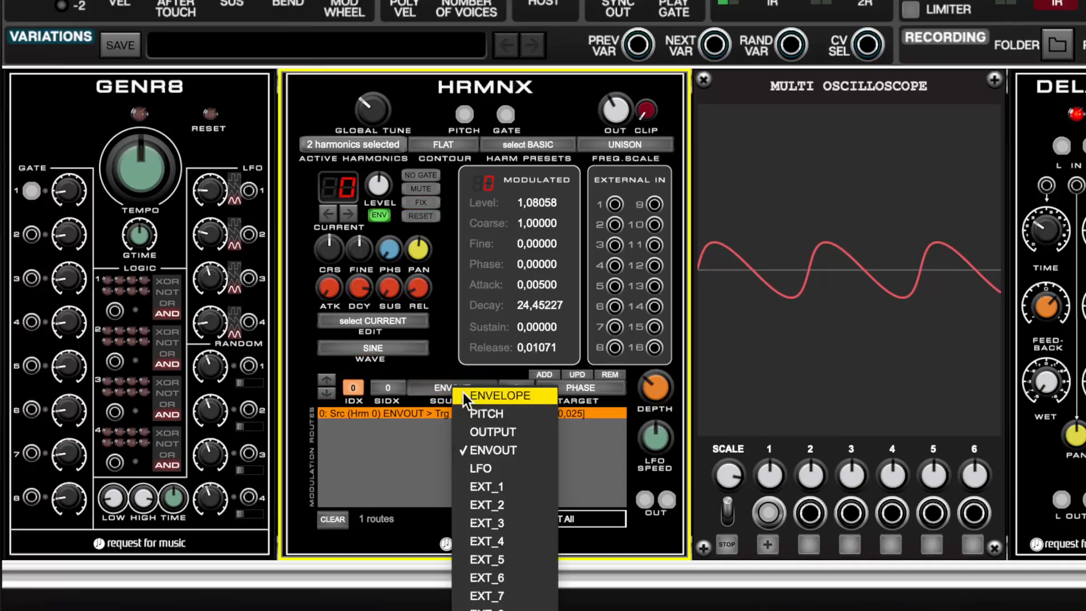
left_click(484, 432)
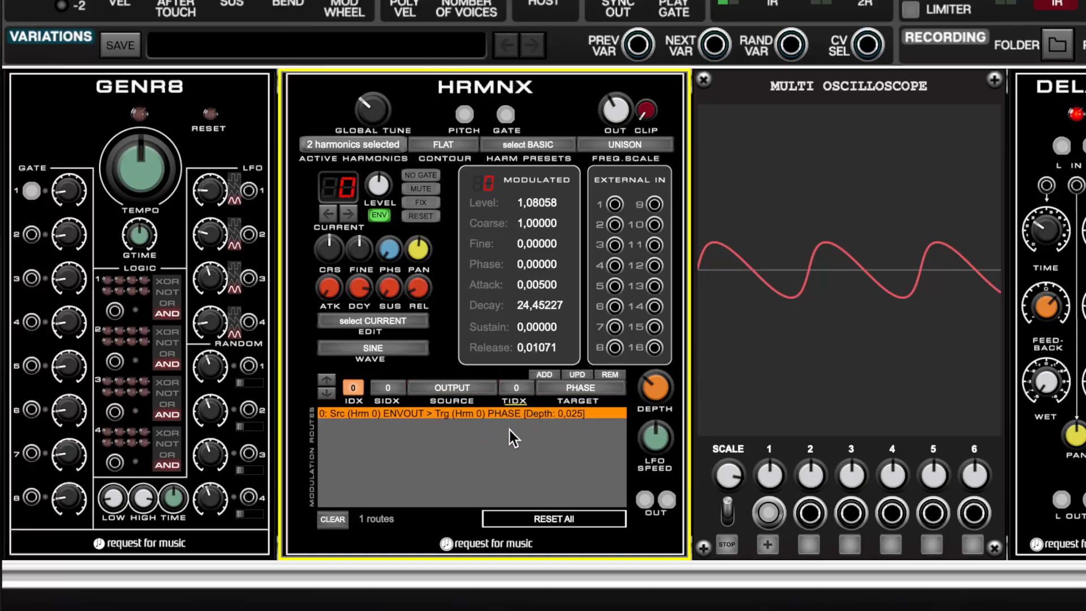
left_click(329, 382)
left_click(459, 391)
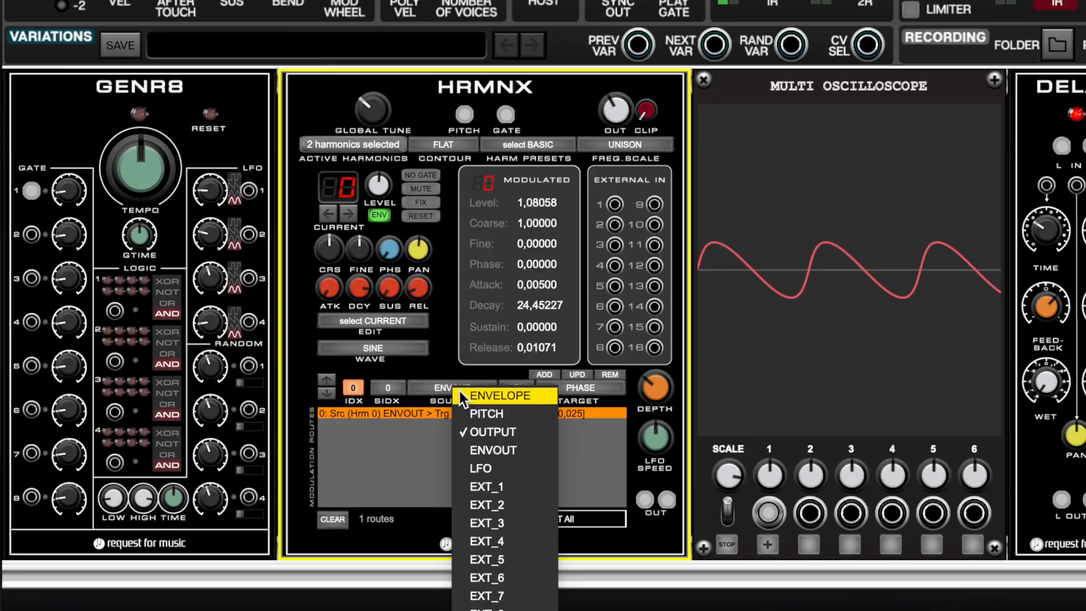
left_click(484, 426)
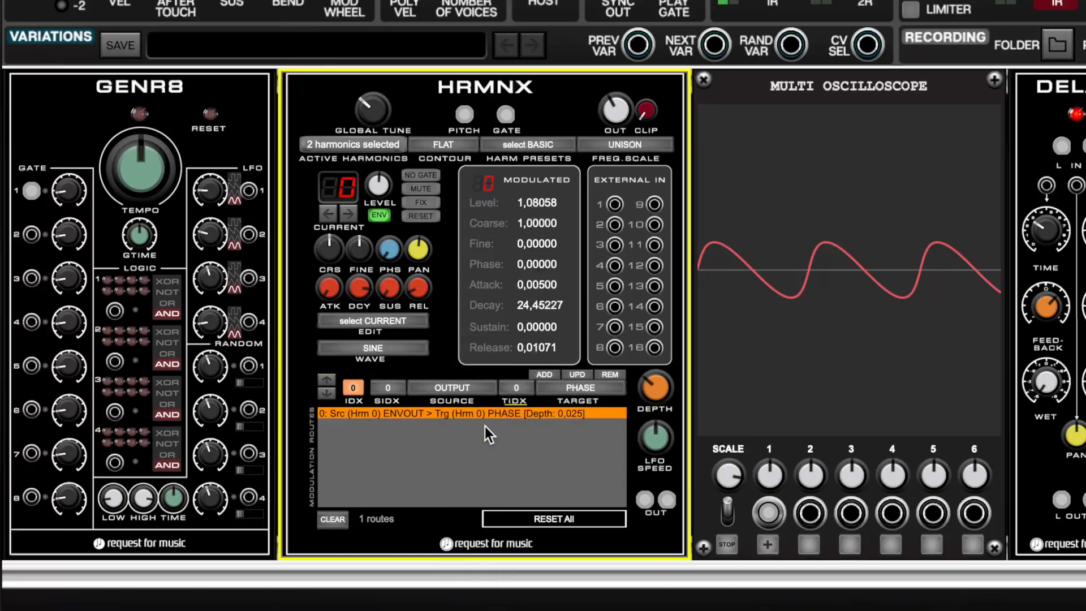
left_click(580, 374)
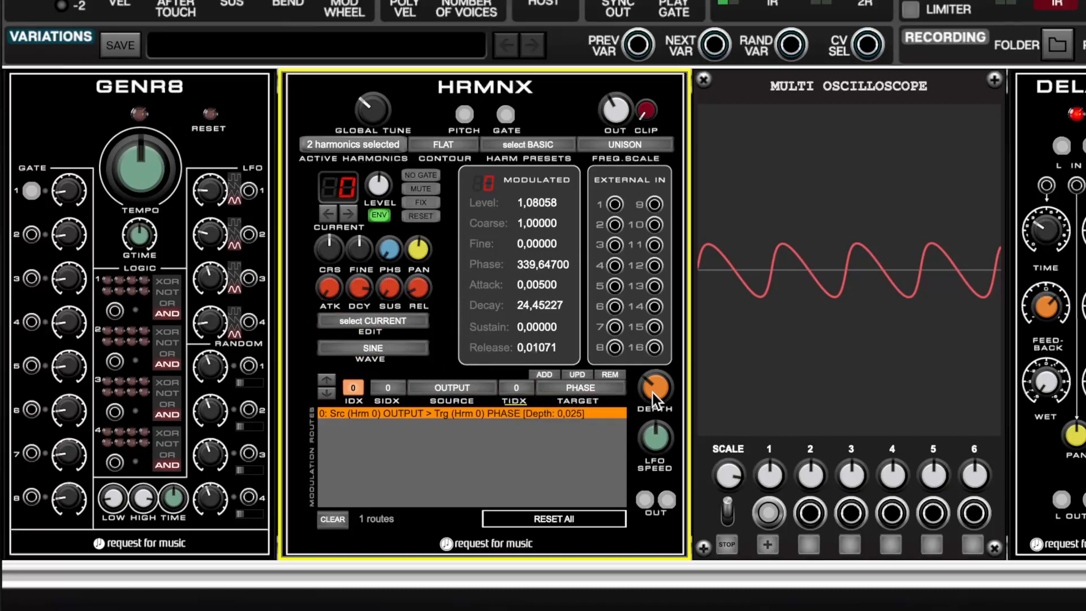
Try a route depth of about 0.057, deactivating harmonic 1, and reduce the depth to about 0.019
mouse_move(653, 393)
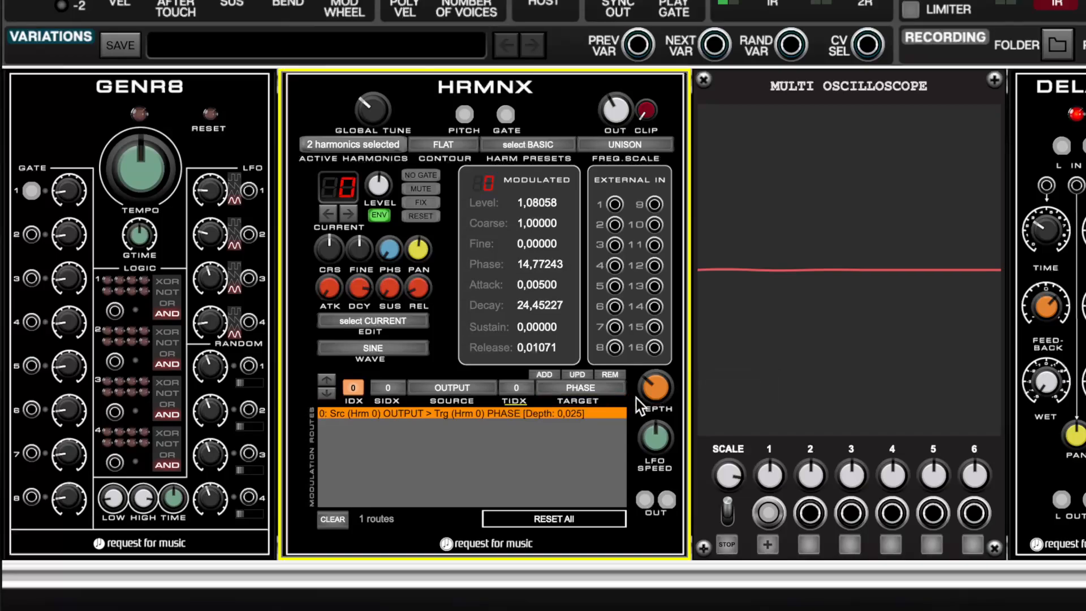
left_click_drag(647, 389, 649, 358)
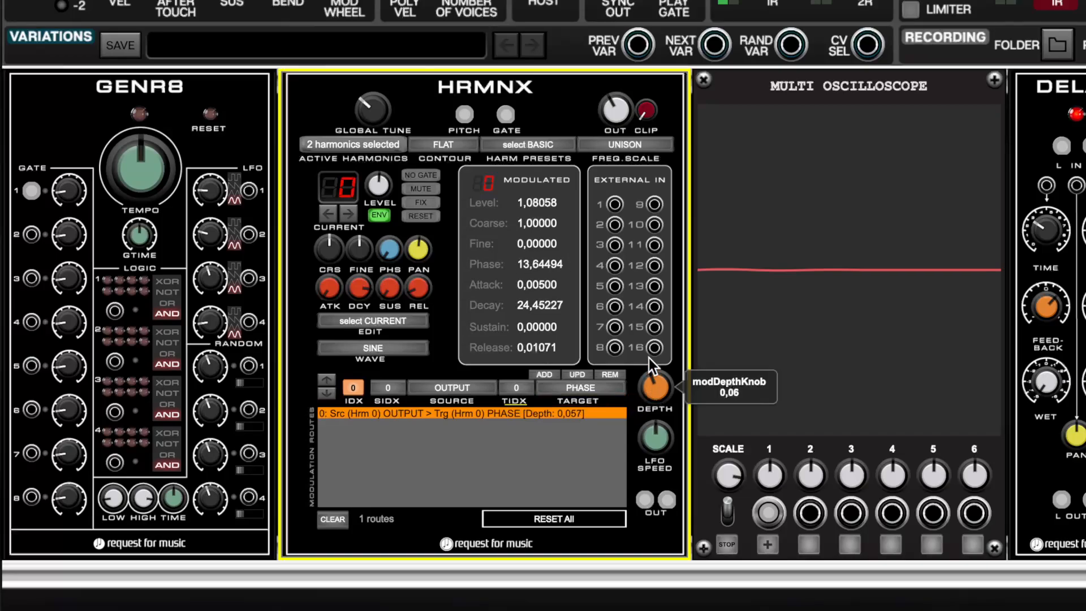
left_click(347, 145)
left_click(339, 165)
left_click(361, 146)
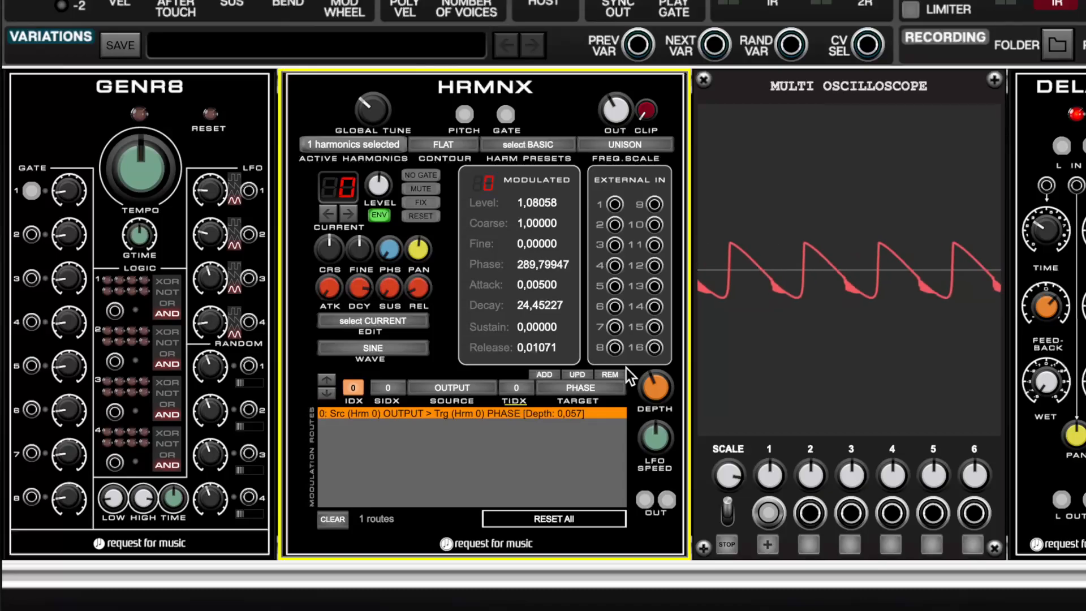
left_click_drag(653, 395, 654, 427)
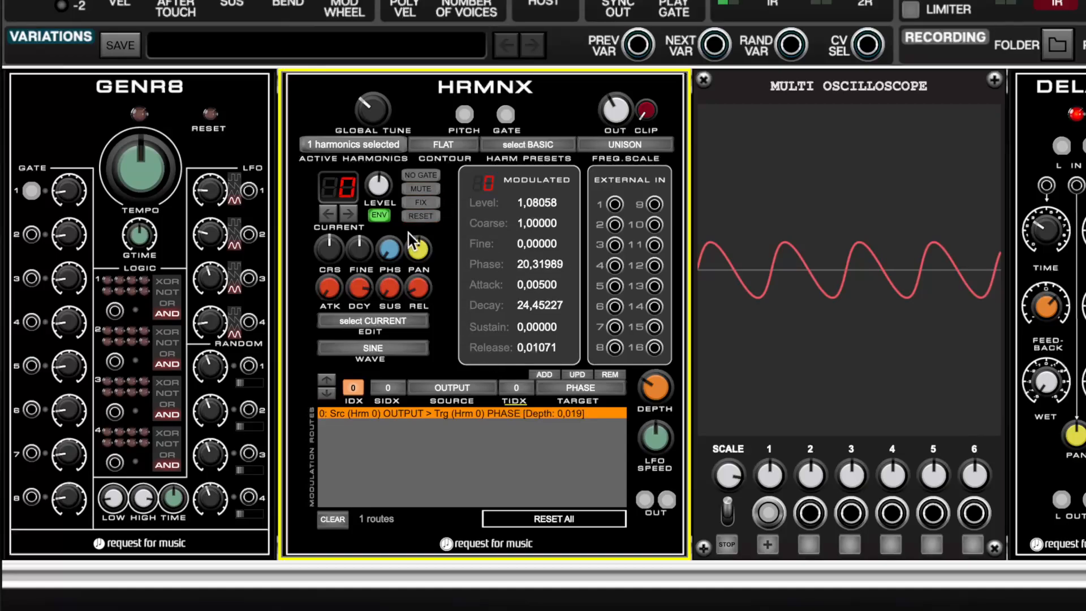
Activate harmonic 1 again and make it the current harmonic for editing
left_click(358, 148)
left_click(332, 165)
left_click(347, 148)
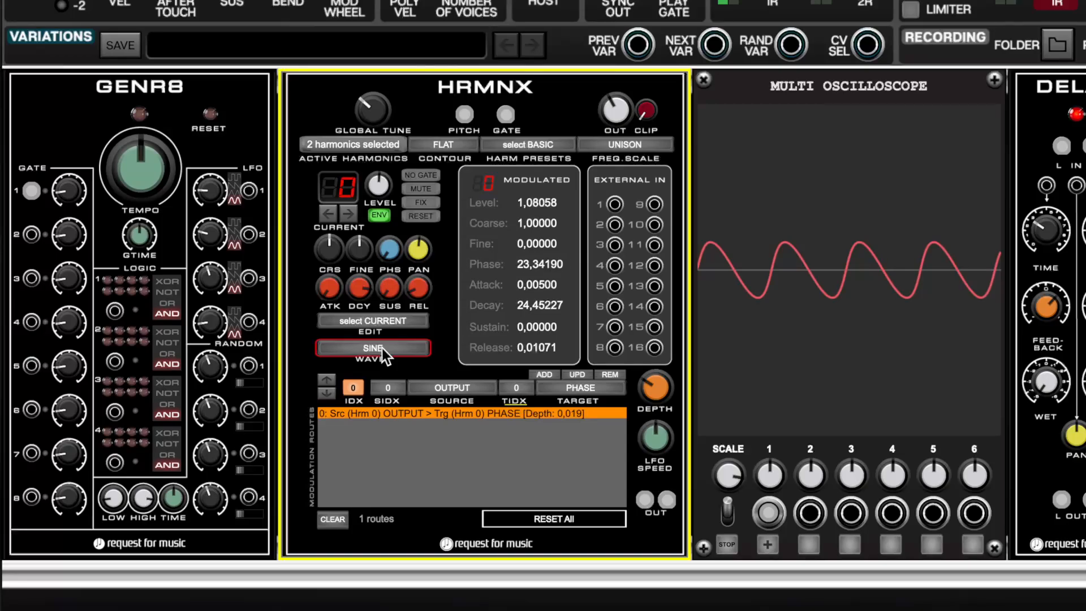
left_click(348, 215)
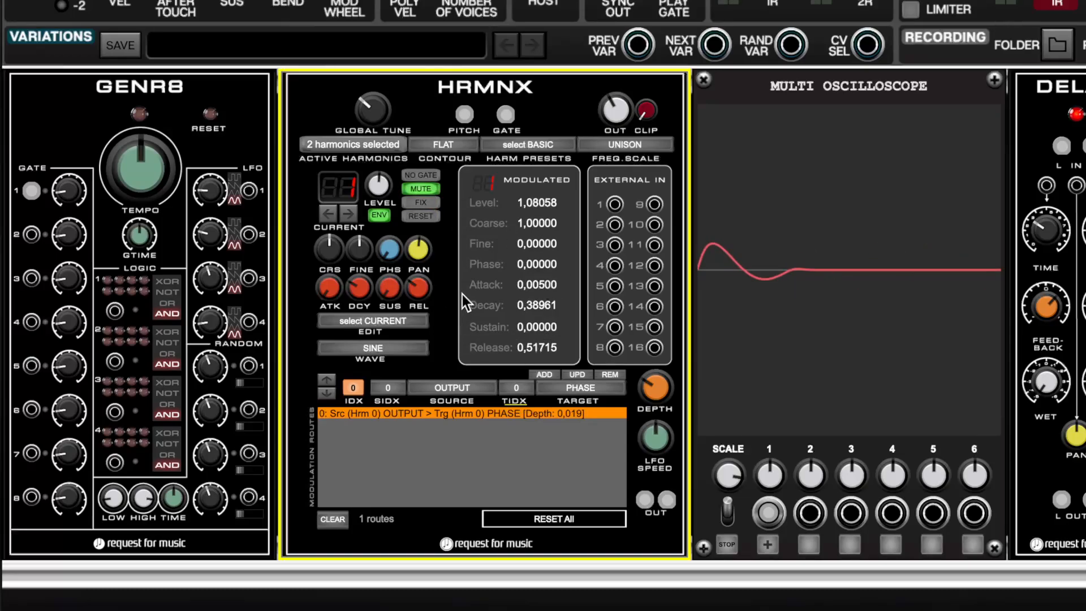
Add a second modulation route from harmonic 1's ENVOUT to harmonic 0's PHASE
left_click(389, 387)
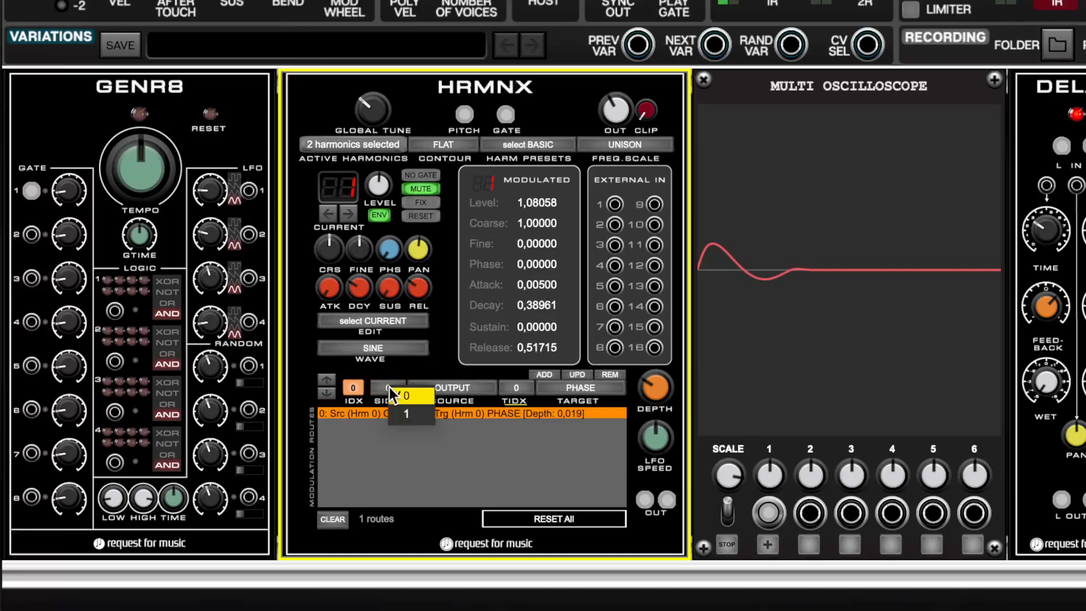
left_click(407, 406)
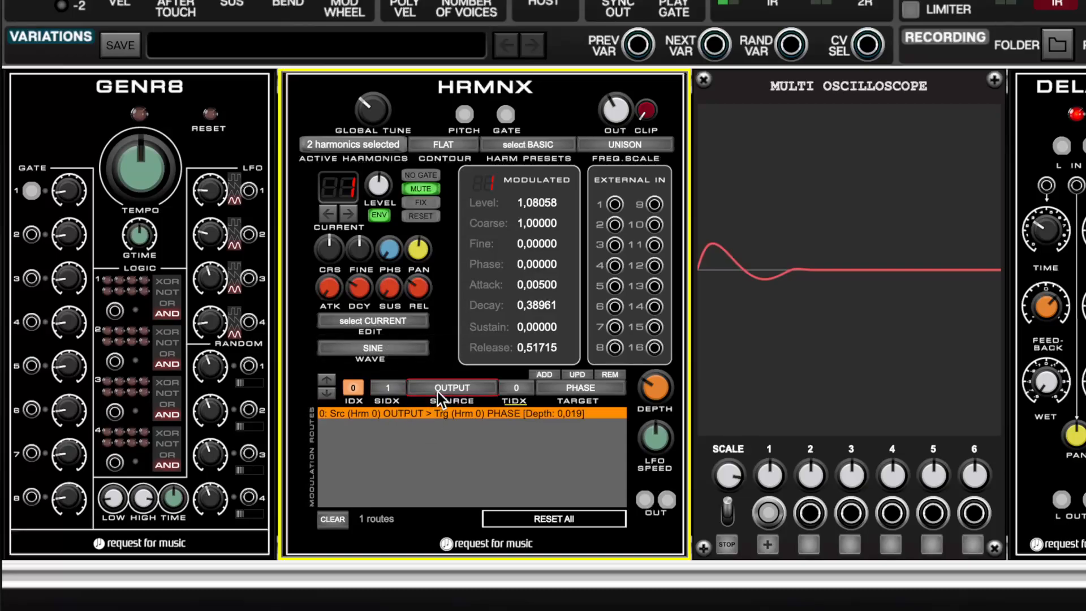
left_click(436, 390)
left_click(486, 448)
left_click(541, 376)
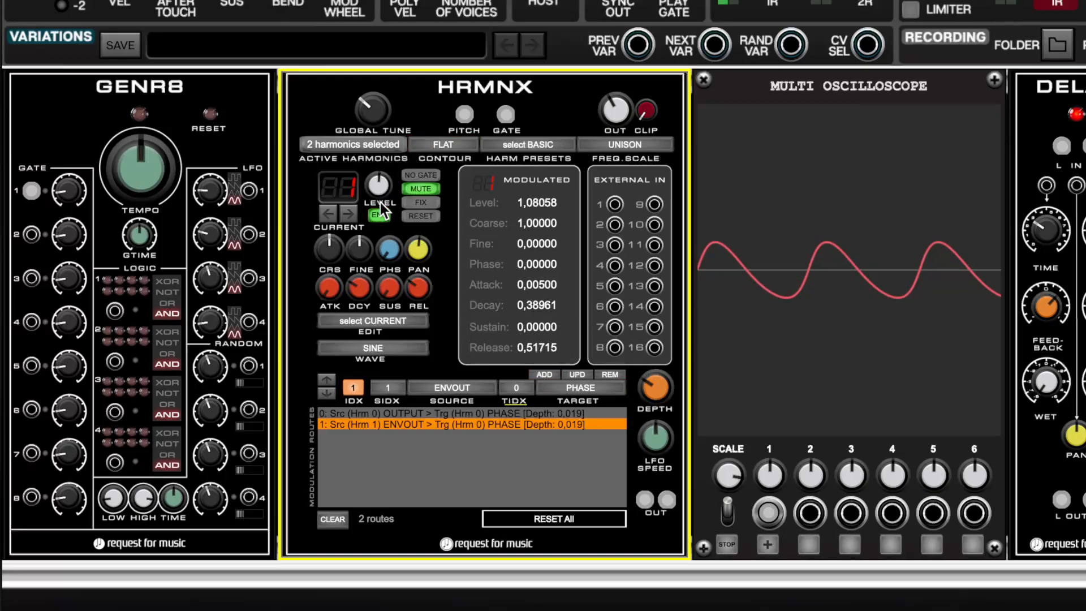
Set harmonic 1's attack to about 0.142 and decay to about 0.379, and vary its route's depth between 0.082 and 0.037, keeping 0.037
left_click_drag(657, 389, 662, 334)
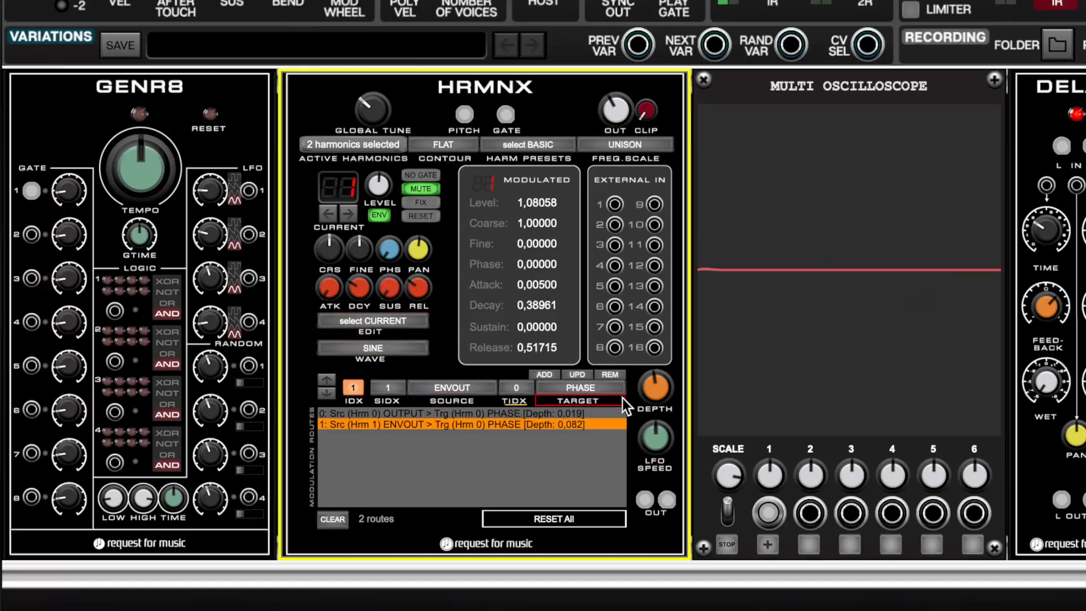
mouse_move(362, 295)
left_mouse_down()
mouse_move(362, 270)
mouse_move(371, 332)
mouse_move(374, 284)
mouse_move(369, 298)
mouse_move(331, 277)
mouse_move(335, 230)
mouse_move(350, 212)
left_mouse_up()
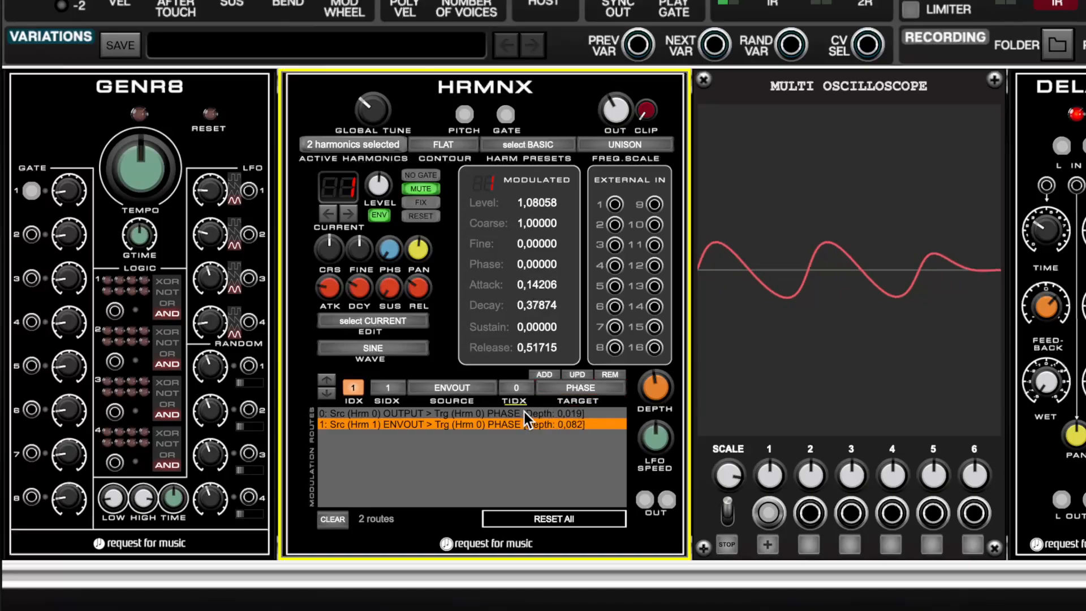
left_click_drag(663, 399, 676, 428)
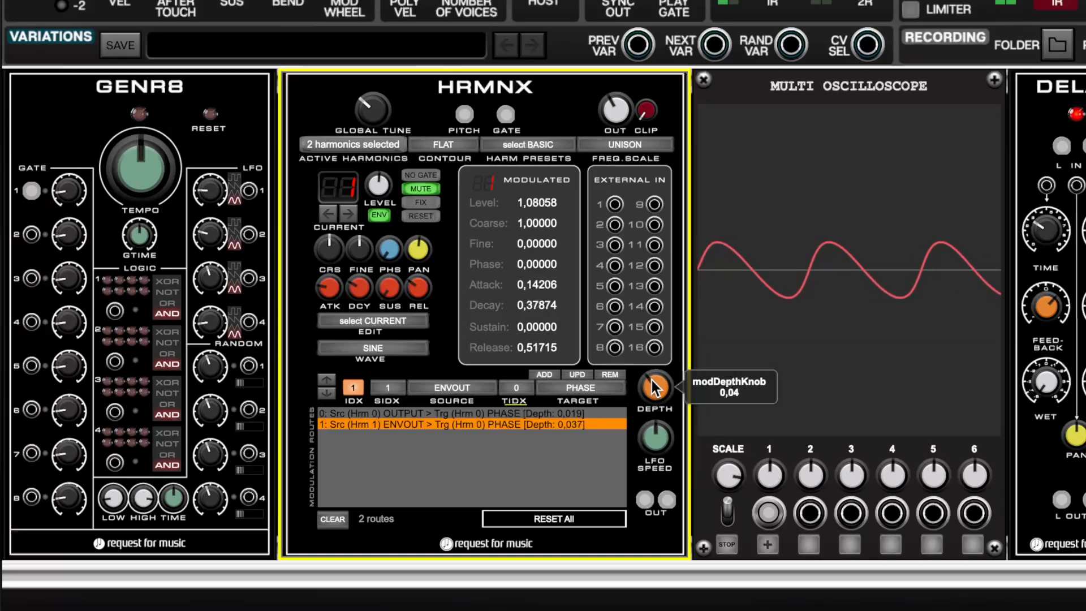
left_click_drag(650, 377, 629, 364)
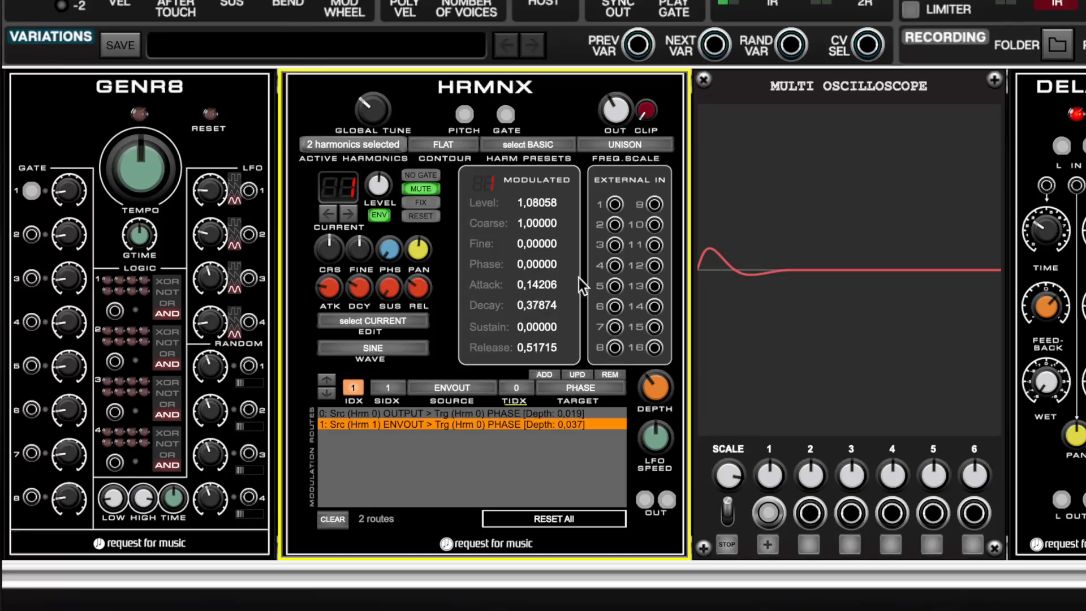
Try the HARMONIC frequency scale before returning to UNISON, and raise the harmonic 1 route's depth to about 0.052
left_click(639, 141)
left_click(660, 153)
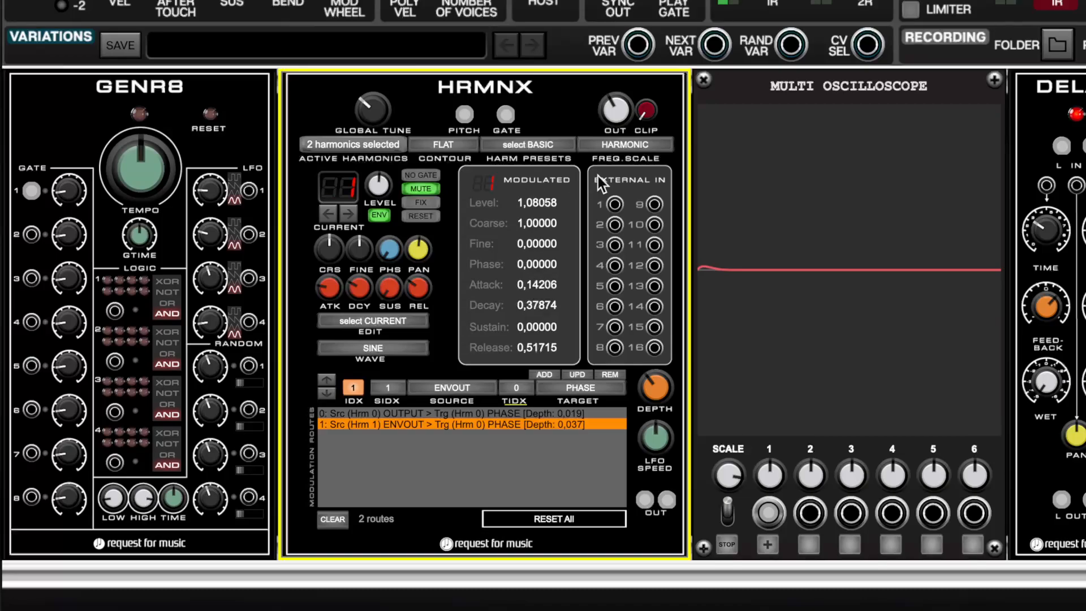
left_click(620, 148)
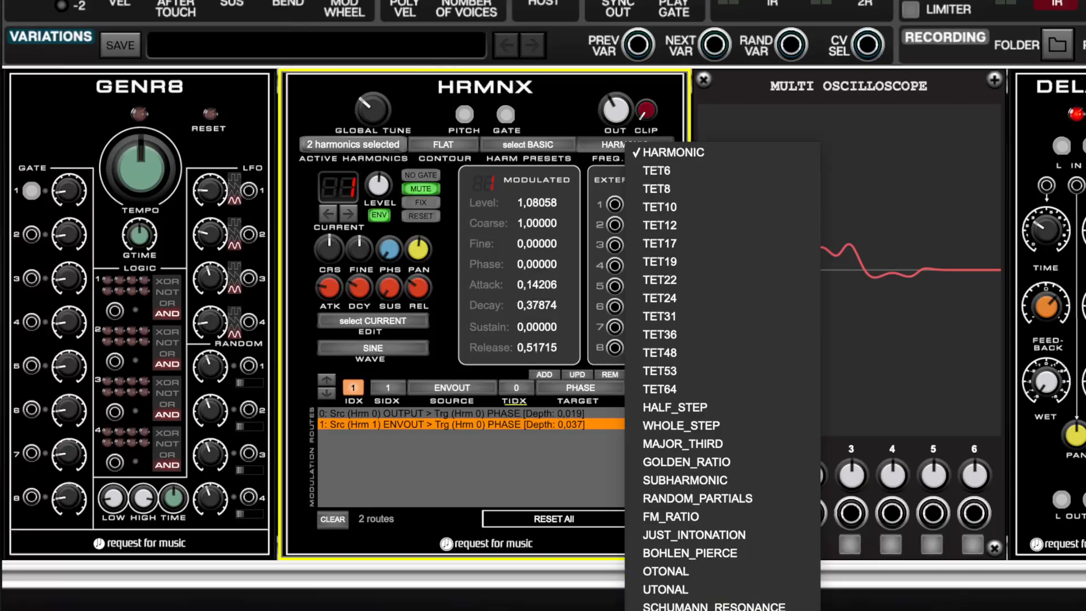
left_click(684, 609)
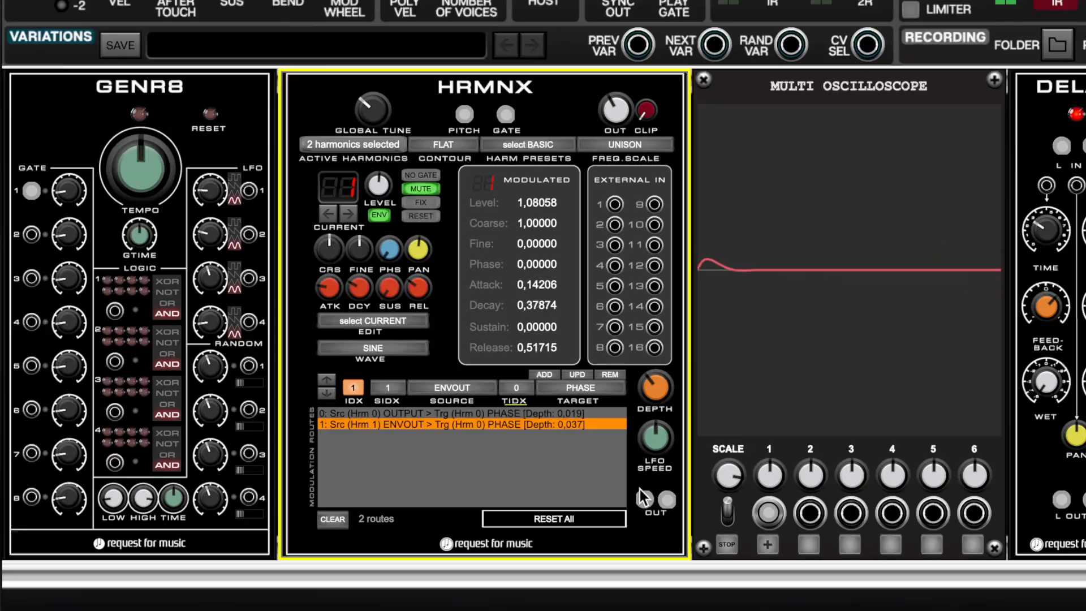
left_click_drag(663, 388, 666, 374)
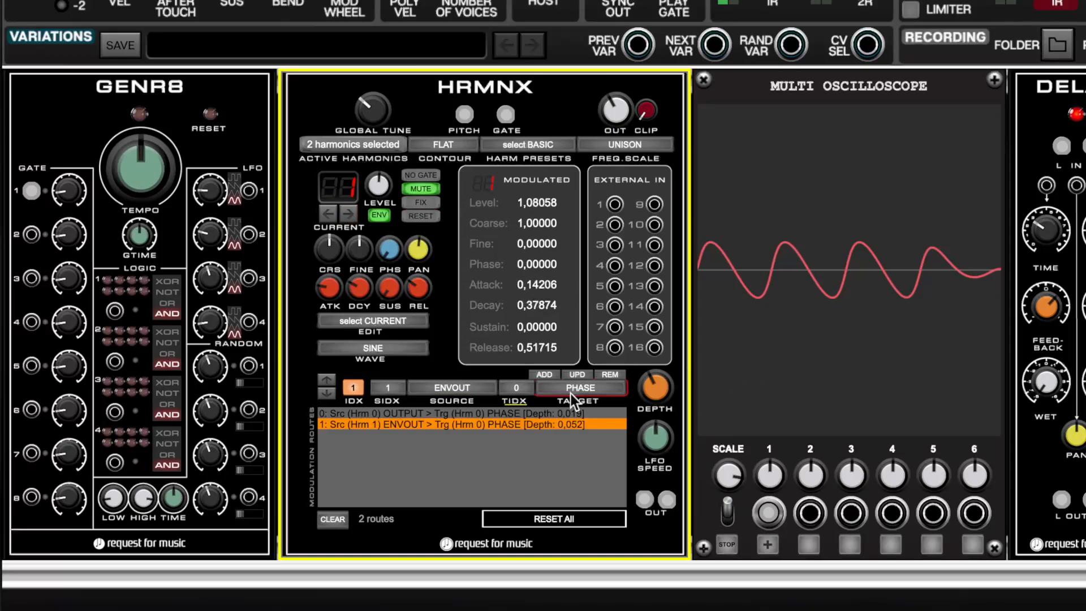
Activate harmonic 2, make it the current harmonic and mute its output
left_click(386, 151)
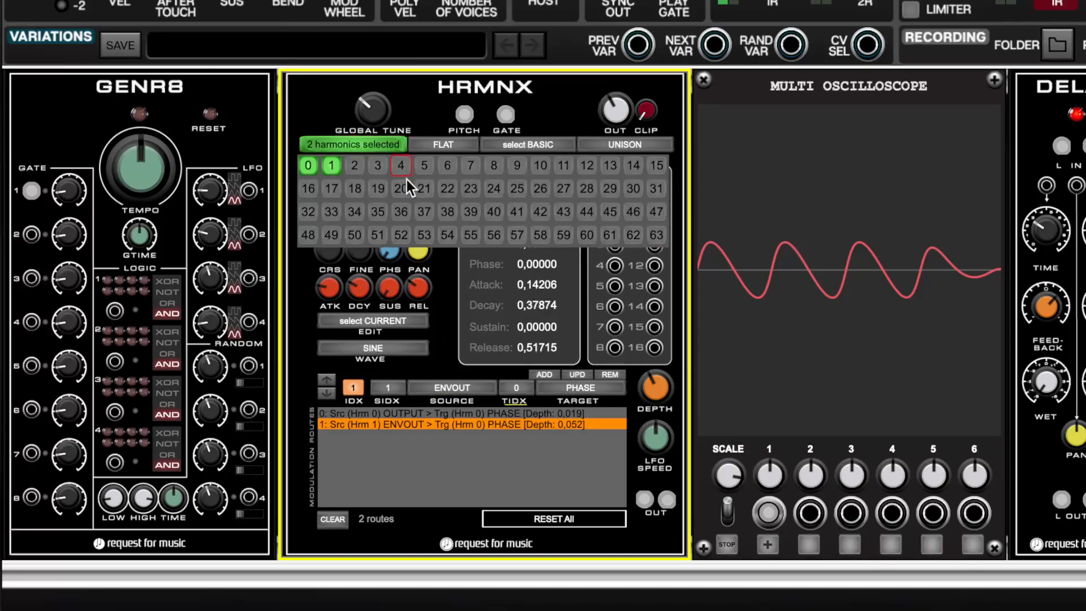
left_click(366, 148)
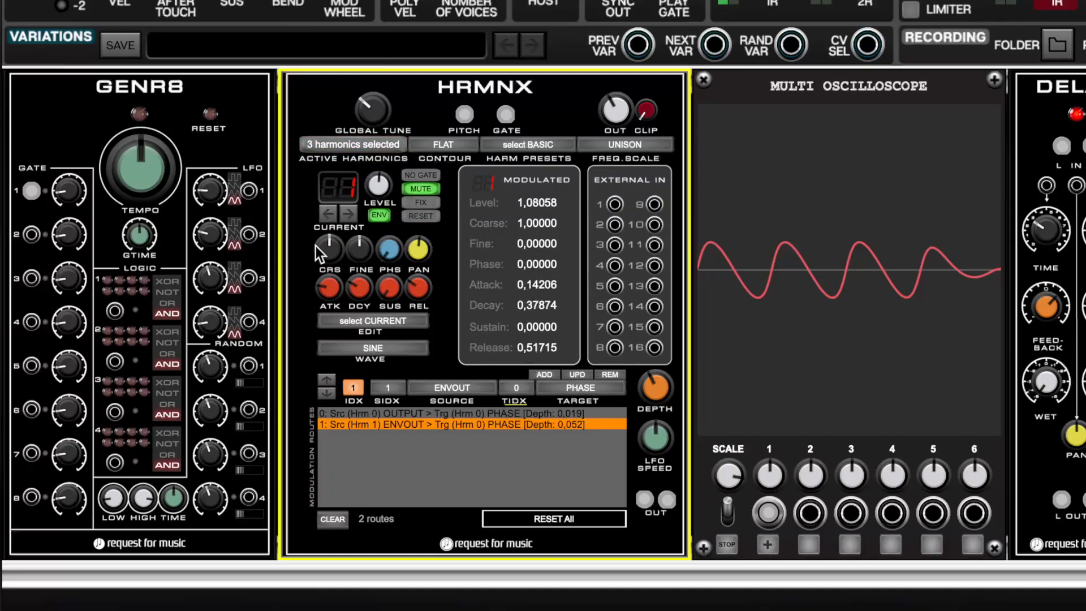
left_click(352, 214)
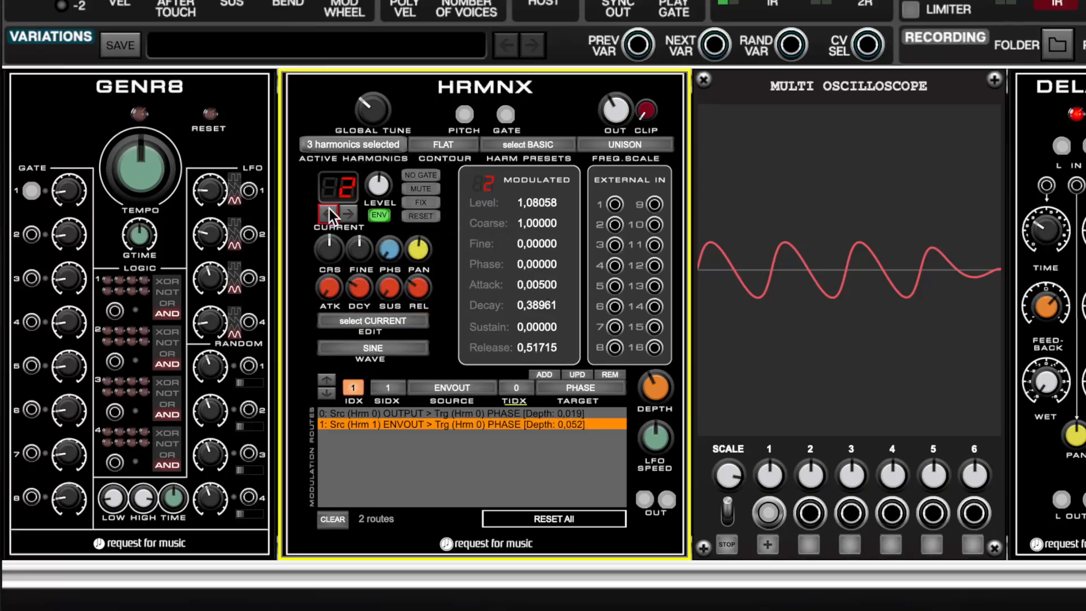
left_click(422, 188)
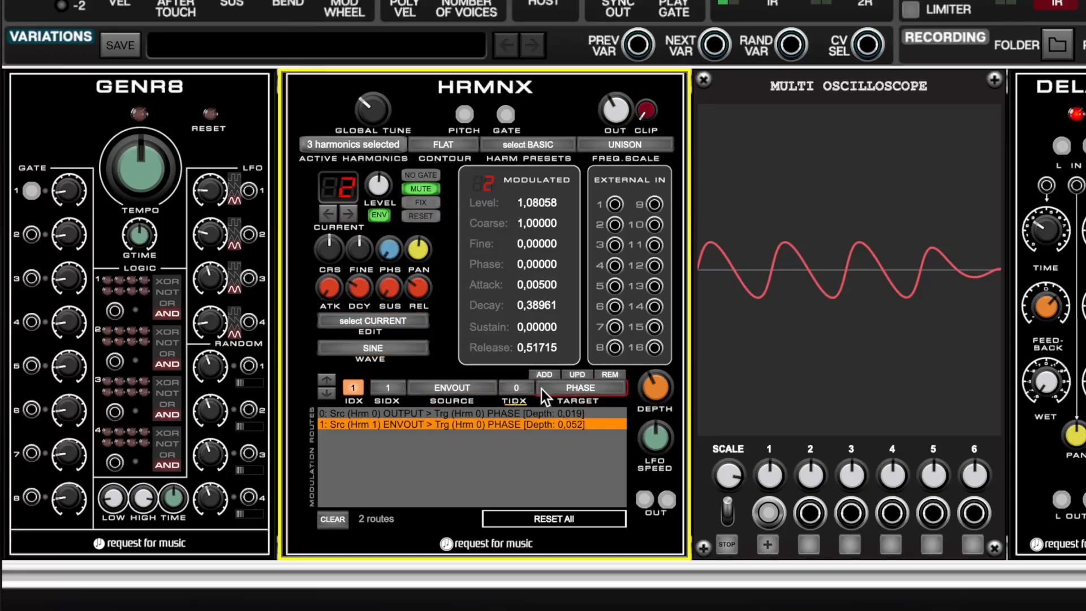
Add a third route from harmonic 2's ENVOUT to harmonic 0's PHASE with a depth of about 0.241
left_click(390, 389)
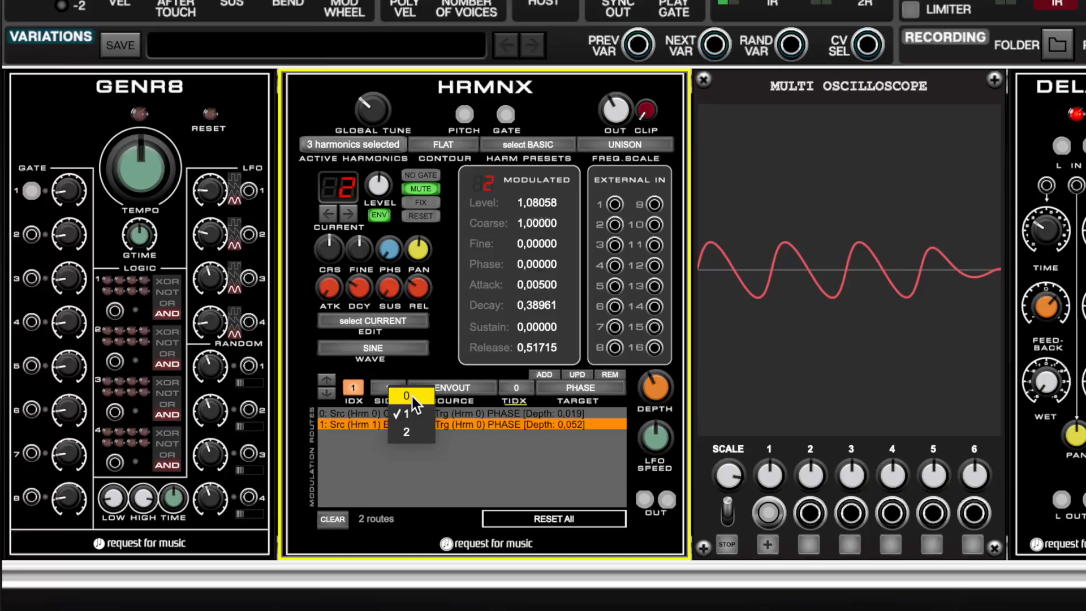
left_click(408, 431)
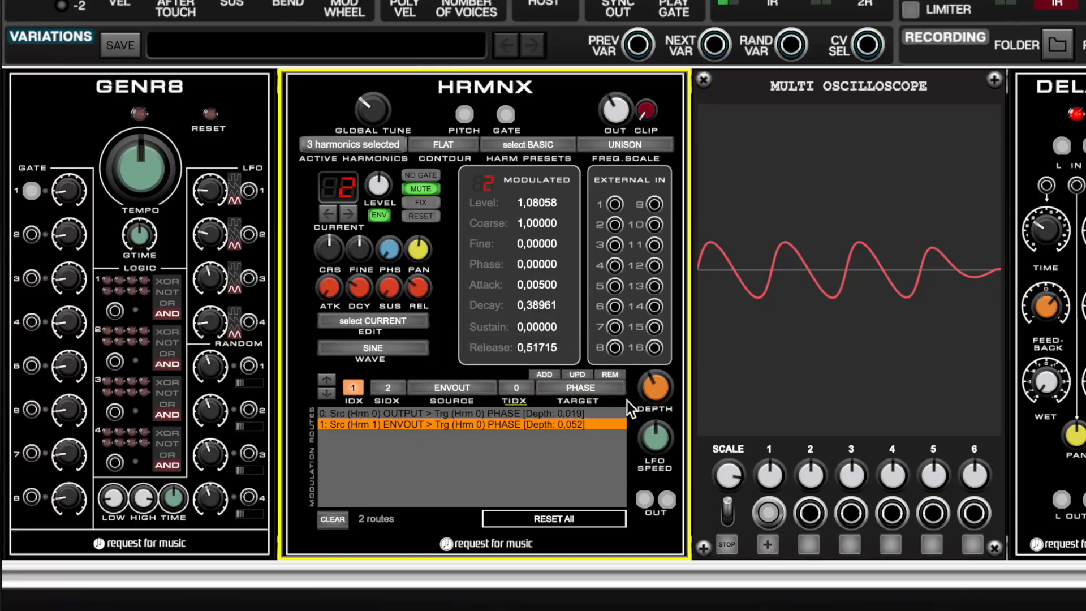
left_click(547, 375)
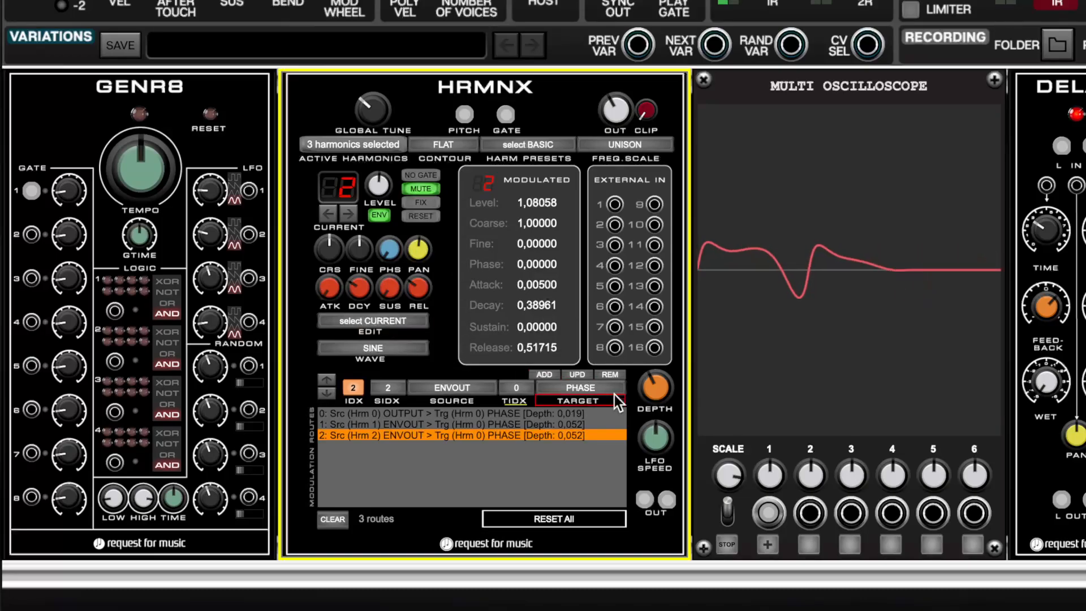
left_click_drag(665, 399, 661, 323)
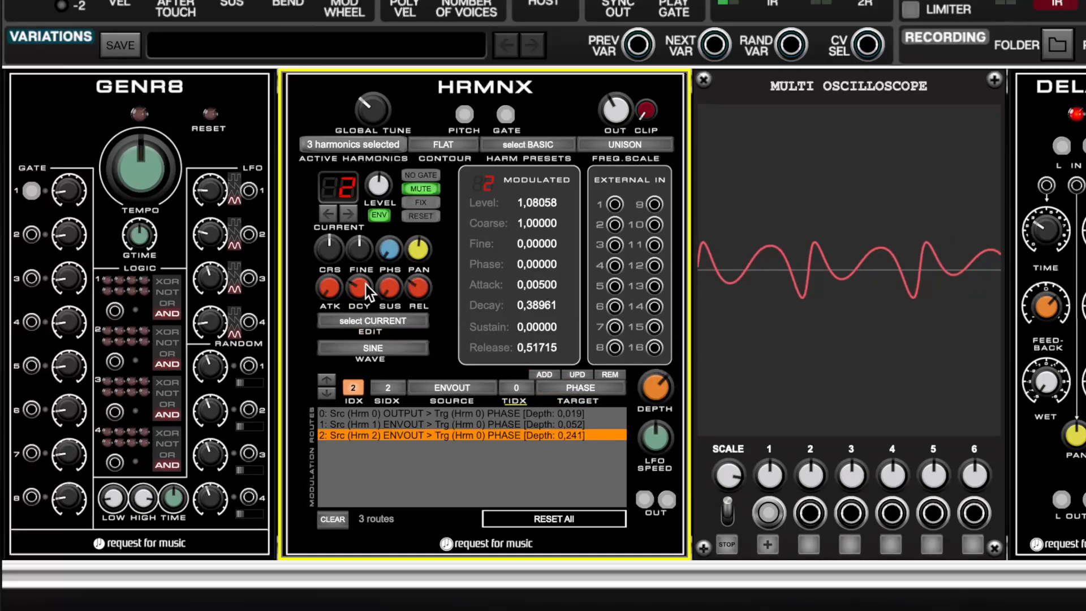
Set harmonic 2's envelope to about 2.399 attack, 0.144 decay and 0.011 release
left_click_drag(360, 291, 346, 218)
left_click_drag(341, 296, 344, 229)
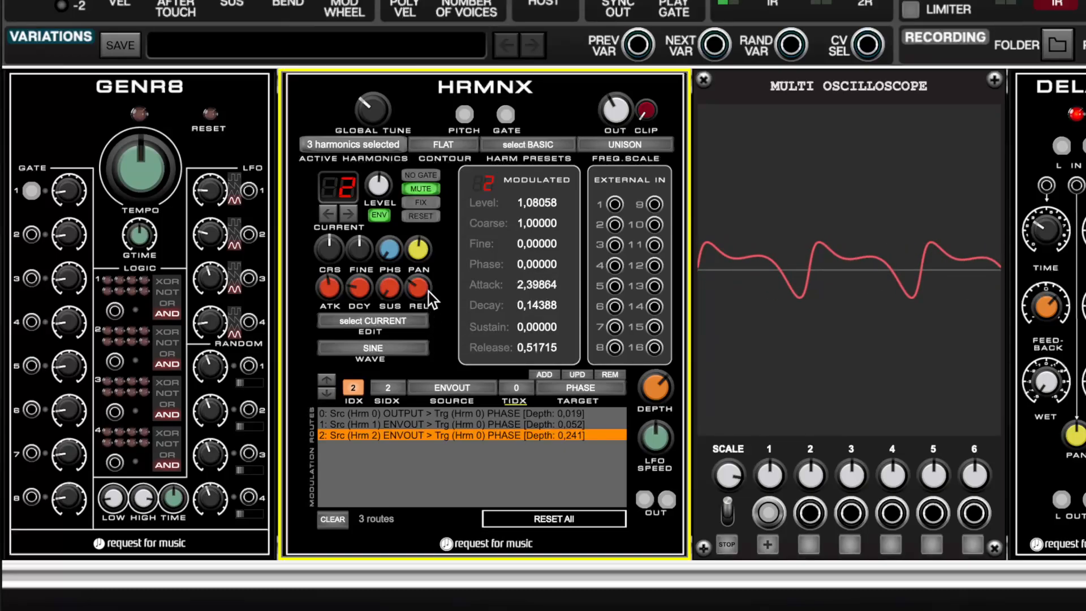
left_click_drag(428, 291, 429, 364)
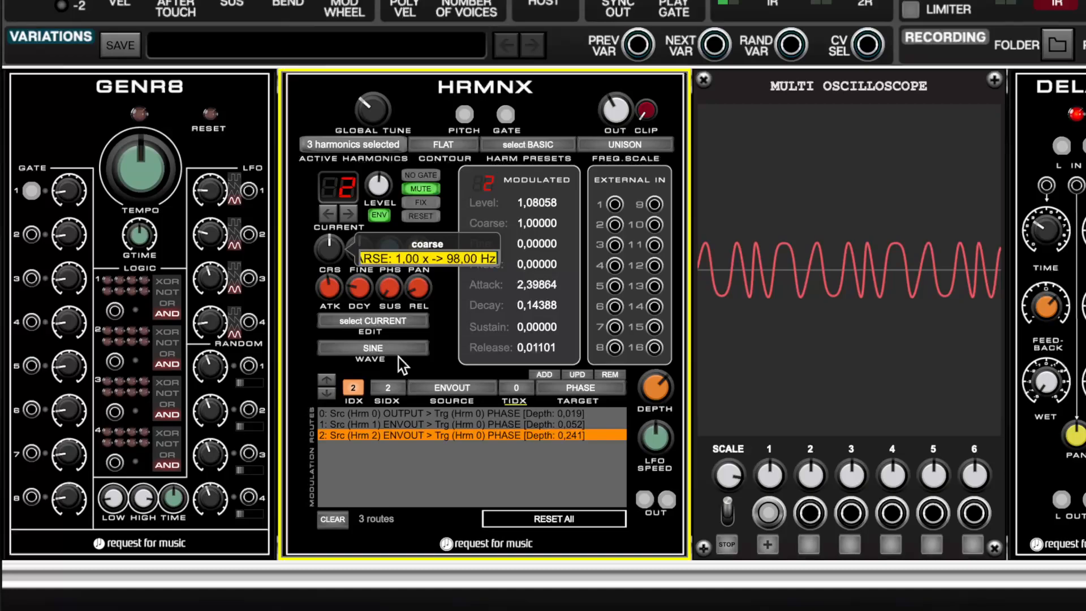
Set harmonic 2's coarse frequency ratio to 10 and lower its phase route's depth to about 0.013
type("10")
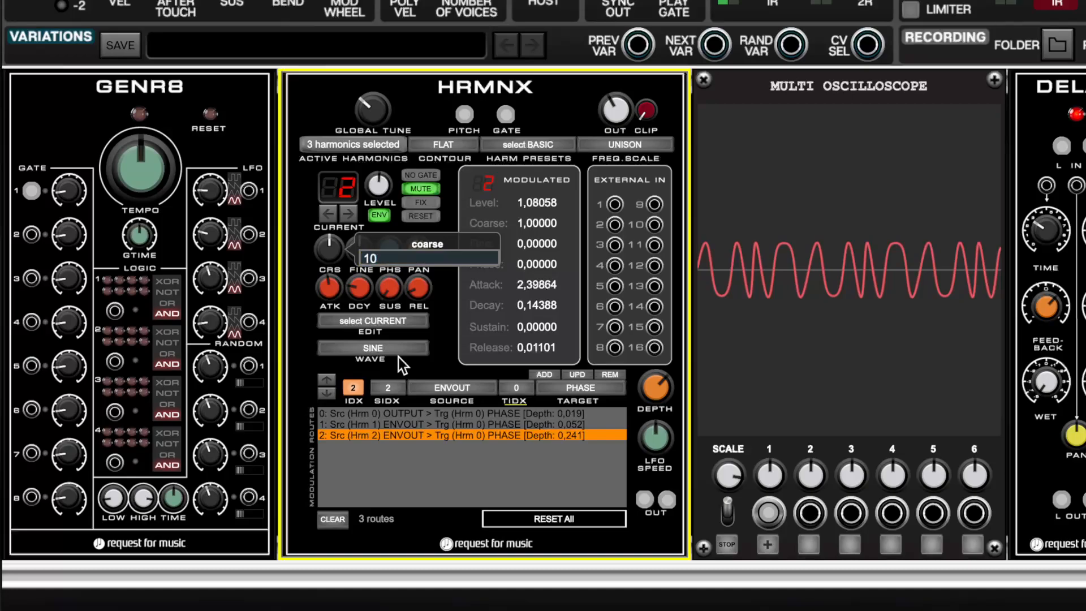
key("Return")
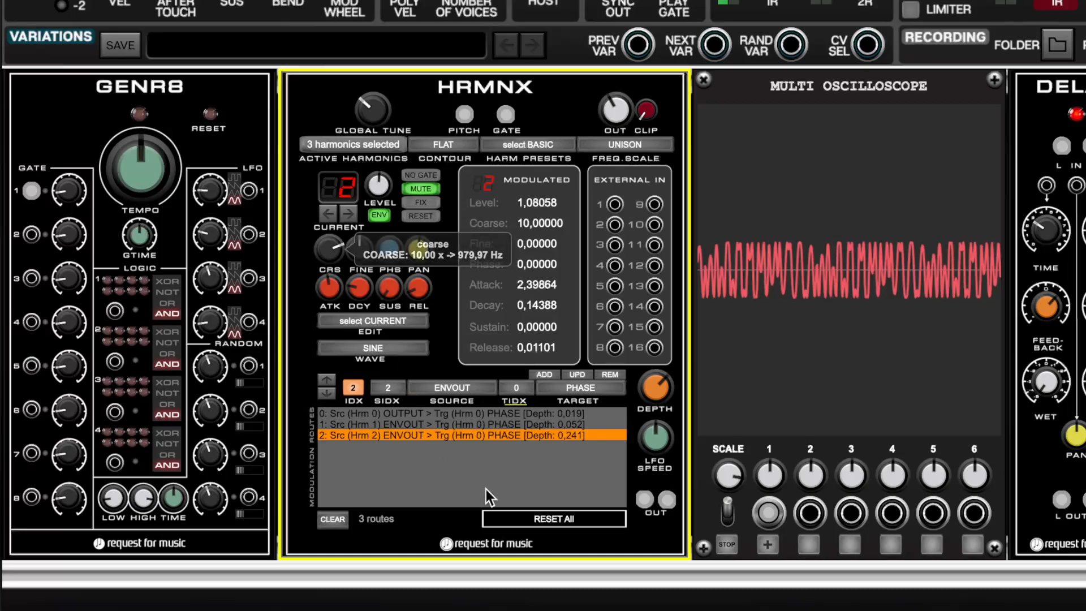
left_click_drag(650, 388, 670, 517)
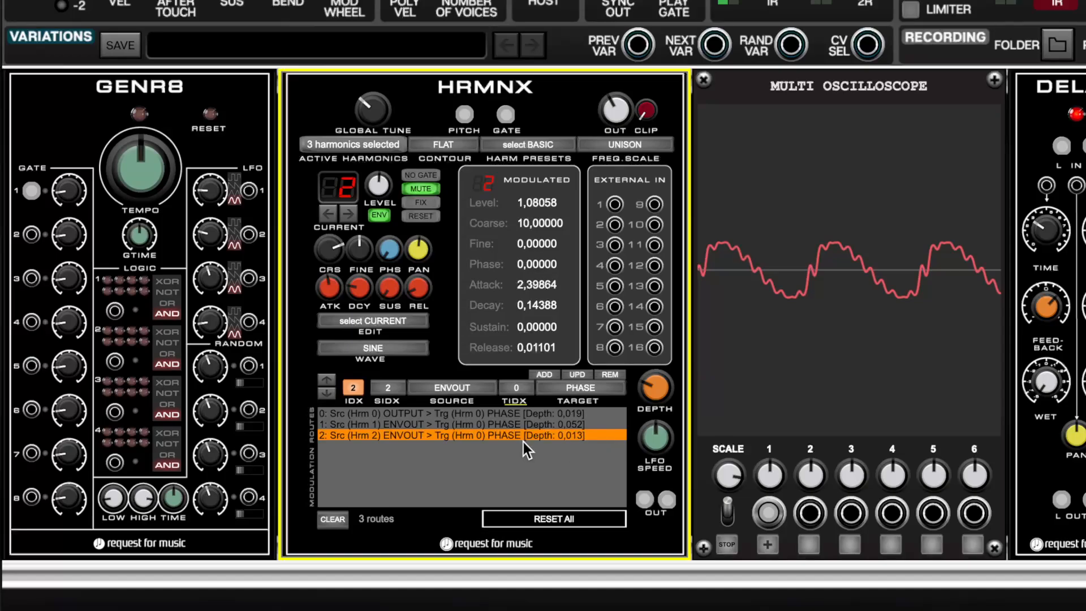
Reshape harmonic 2's envelope to 0.005 attack, about 0.068 decay and about 1.671 release
left_click_drag(328, 287, 361, 473)
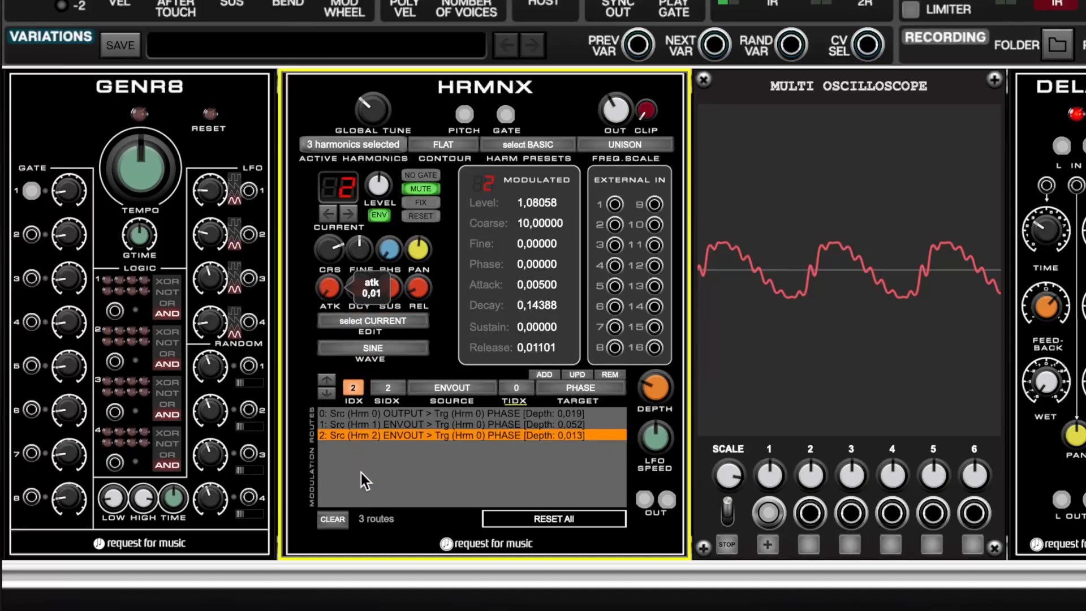
left_click_drag(358, 294, 436, 185)
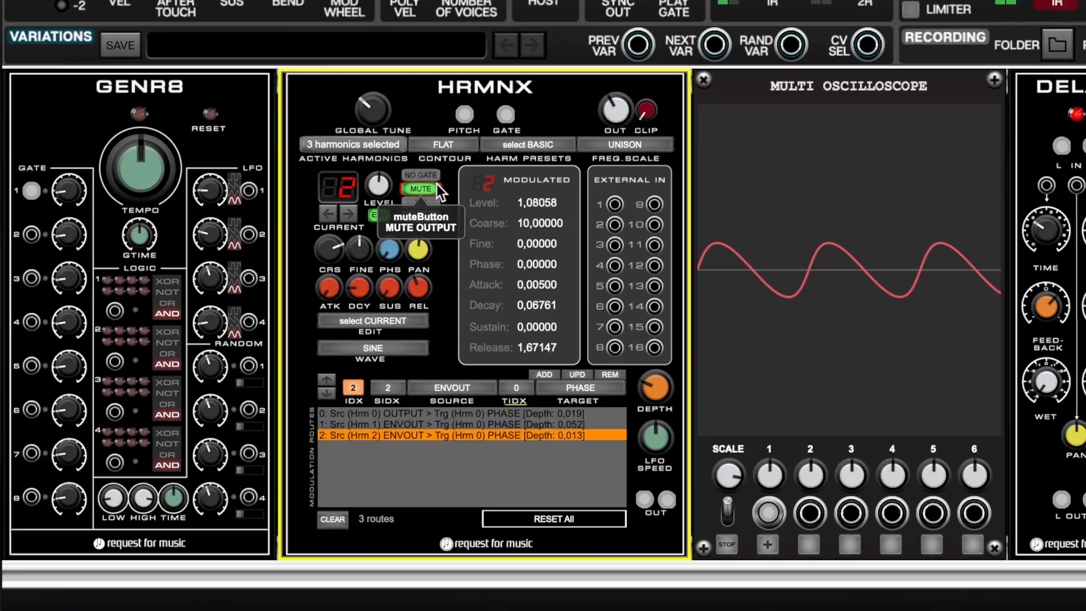
Make harmonic 0 the current harmonic and set its release to about 0.430
left_click(320, 215)
left_click(320, 215)
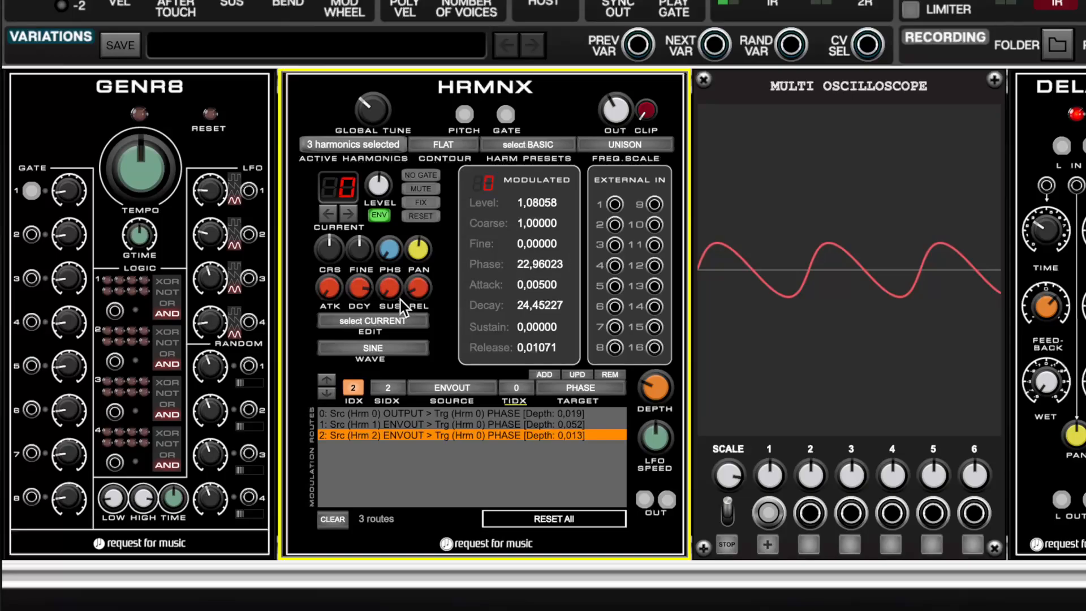
left_click_drag(416, 291, 423, 220)
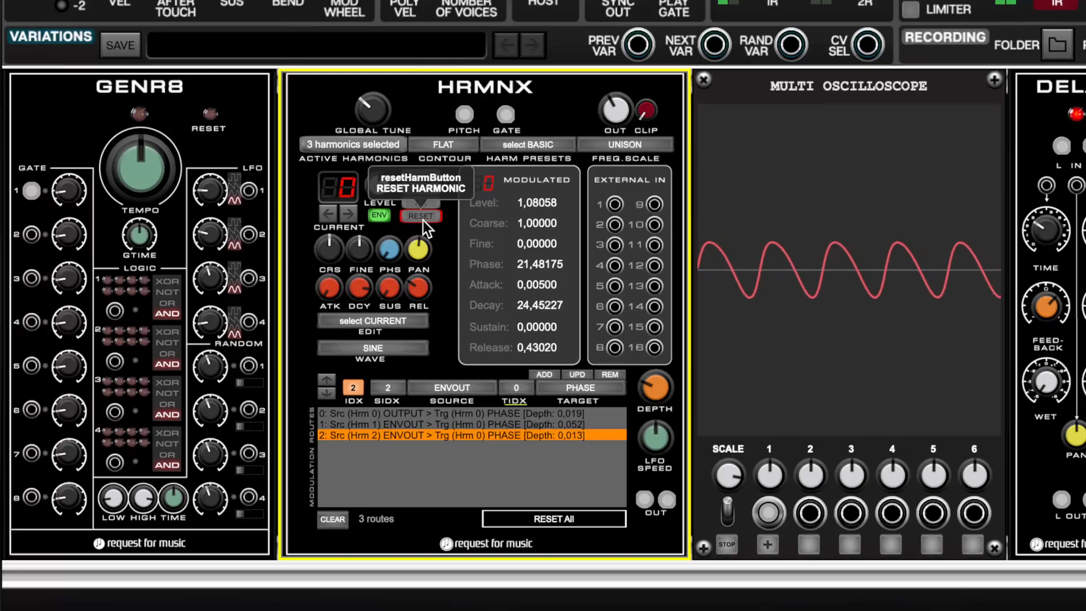
mouse_move(217, 231)
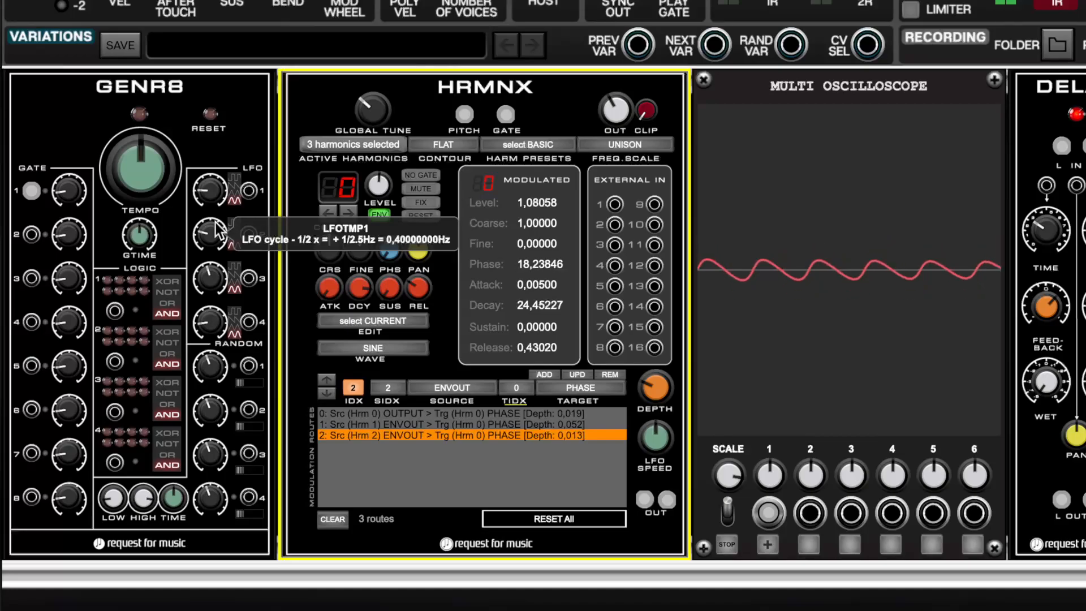
mouse_move(650, 387)
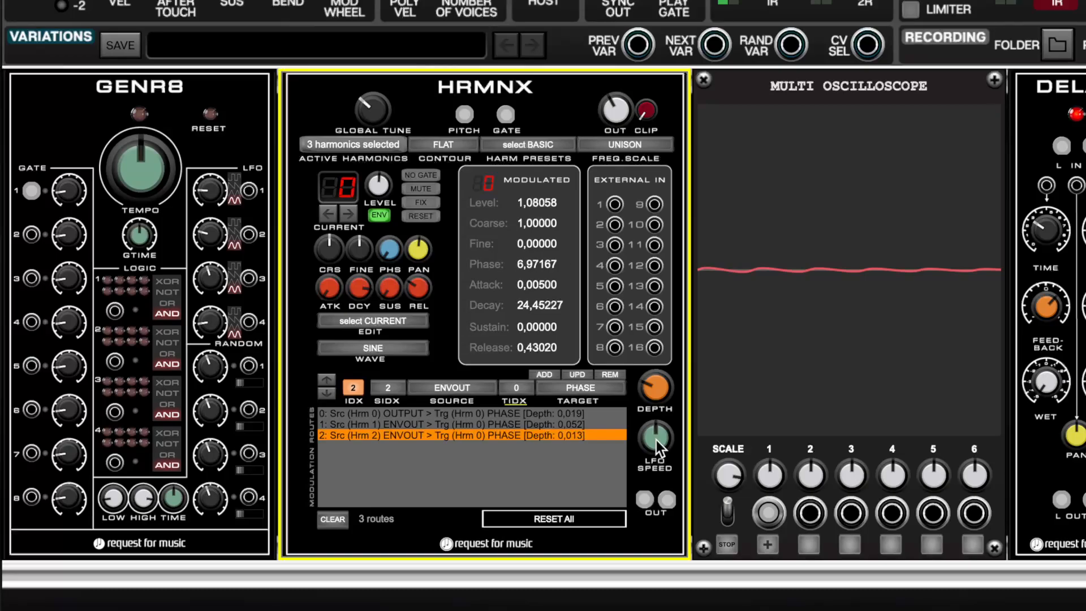
mouse_move(656, 440)
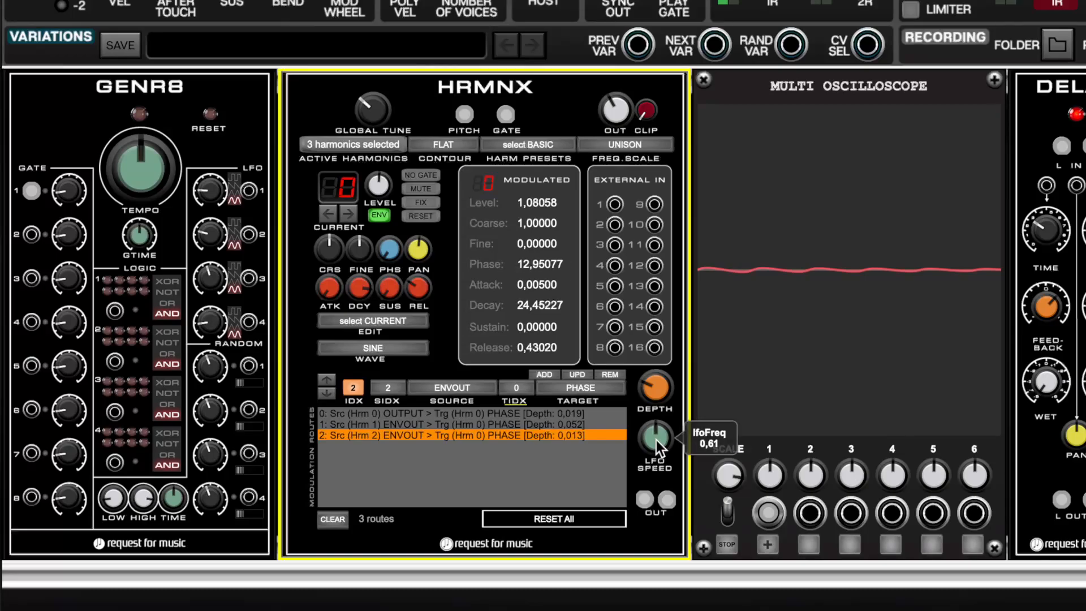
Activate harmonic 16 in addition to harmonics 0, 1 and 2, and make it the current harmonic for editing
left_click(370, 145)
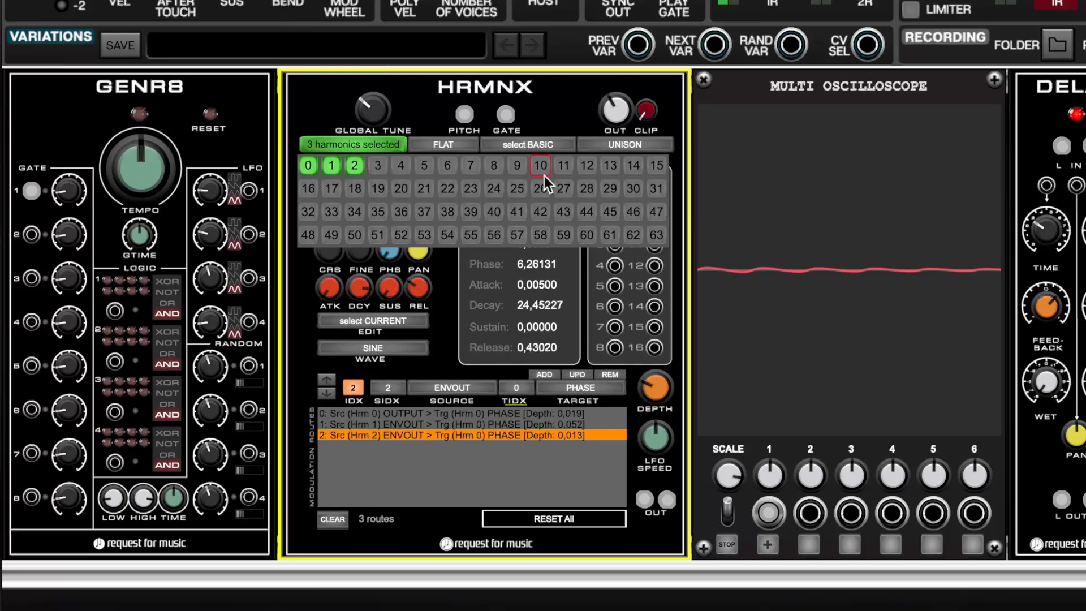
left_click(372, 145)
left_click(354, 146)
left_click(308, 189)
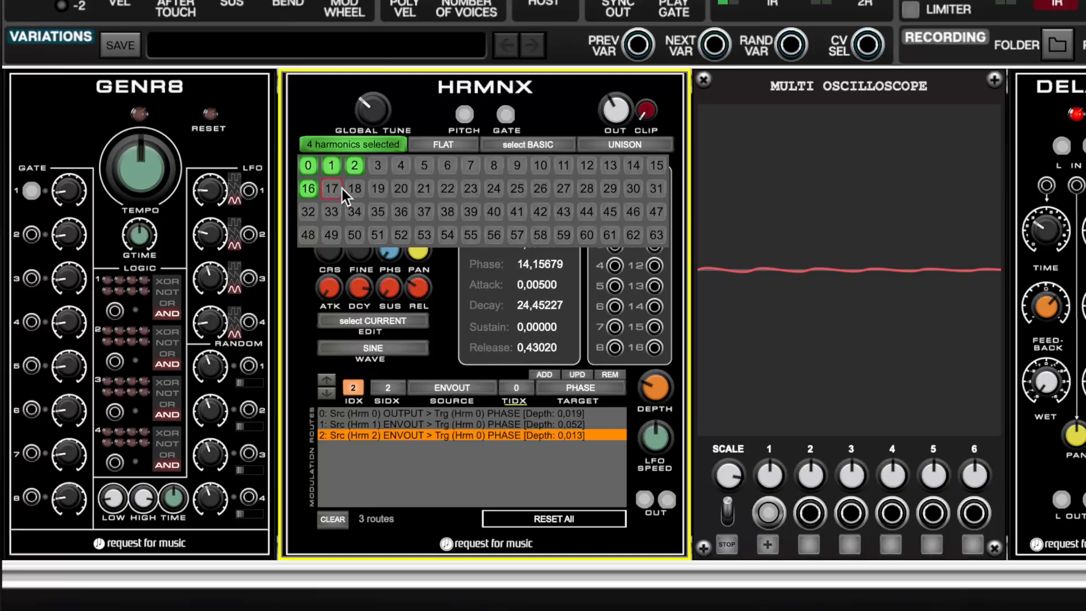
left_click(365, 147)
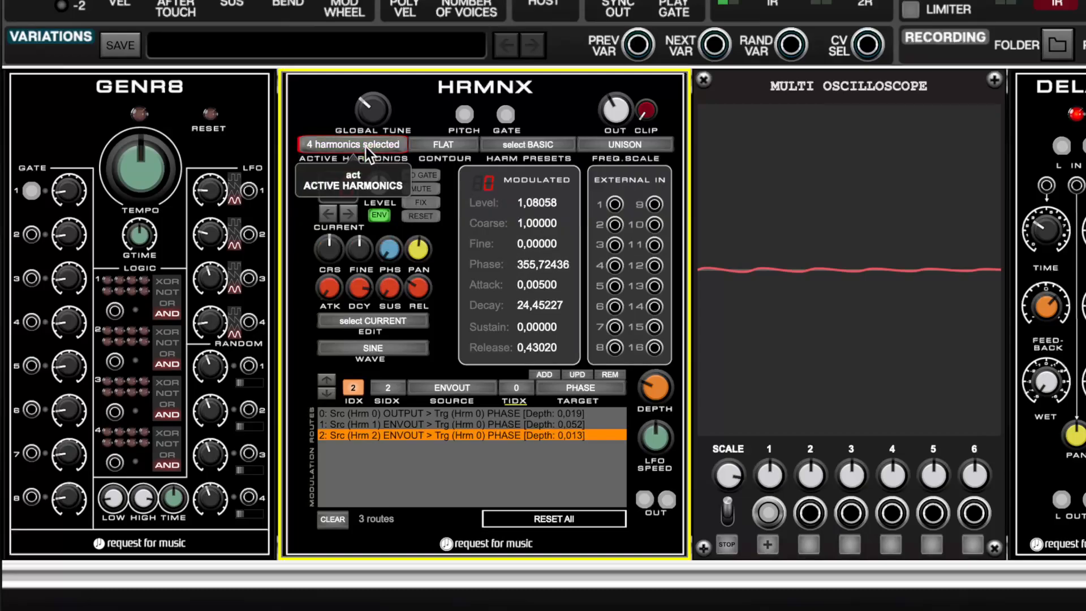
left_click(350, 214)
left_click(346, 215)
left_click(346, 215)
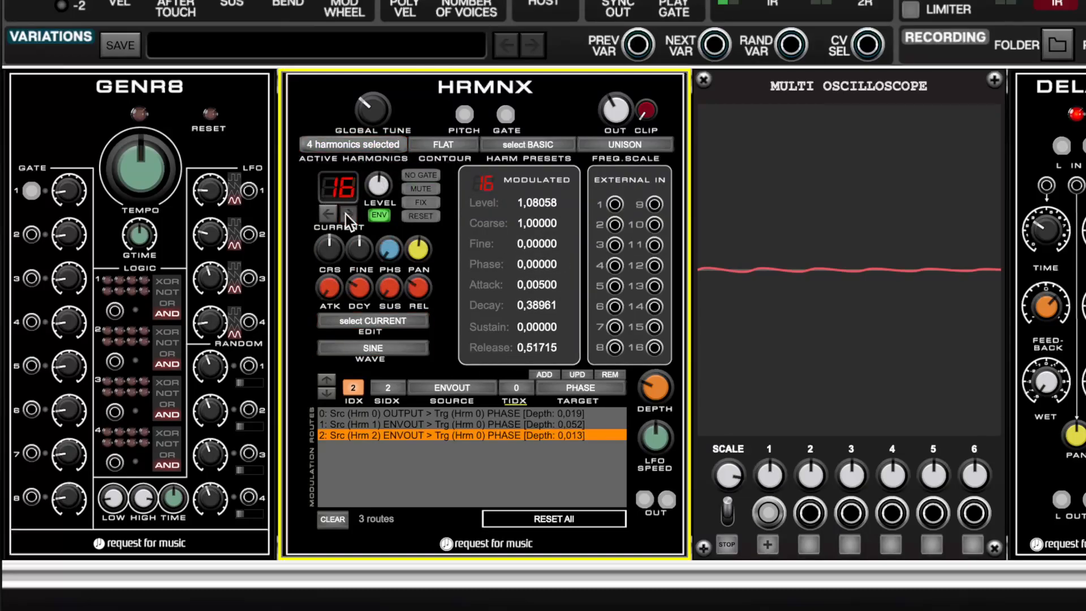
Mute harmonic 16, fix its frequency, switch off its envelope and enable no-gate operation
left_click(420, 190)
left_click(424, 203)
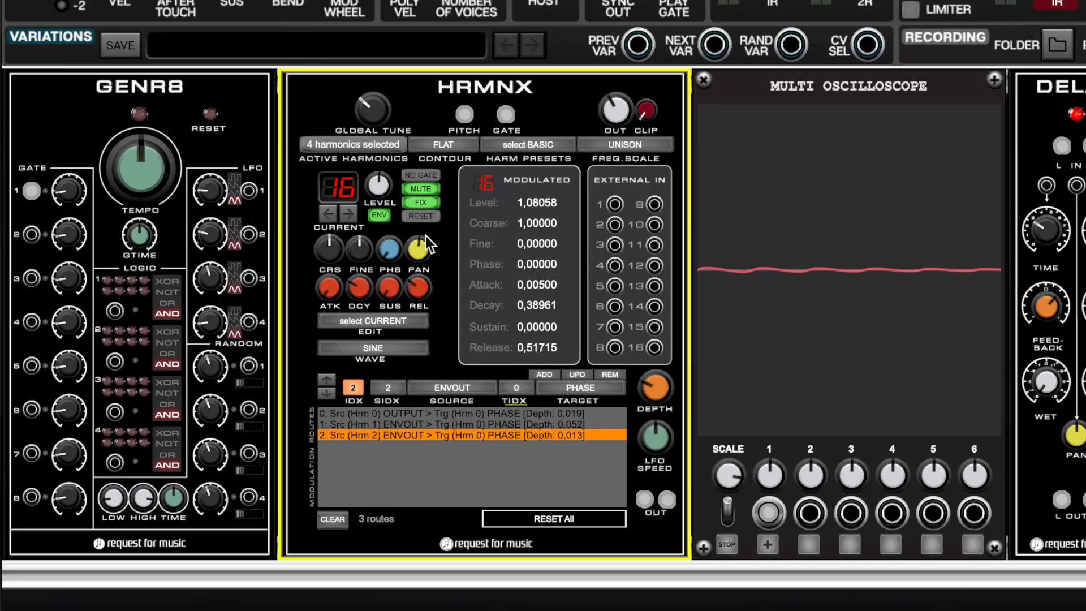
left_click(382, 216)
left_click(422, 176)
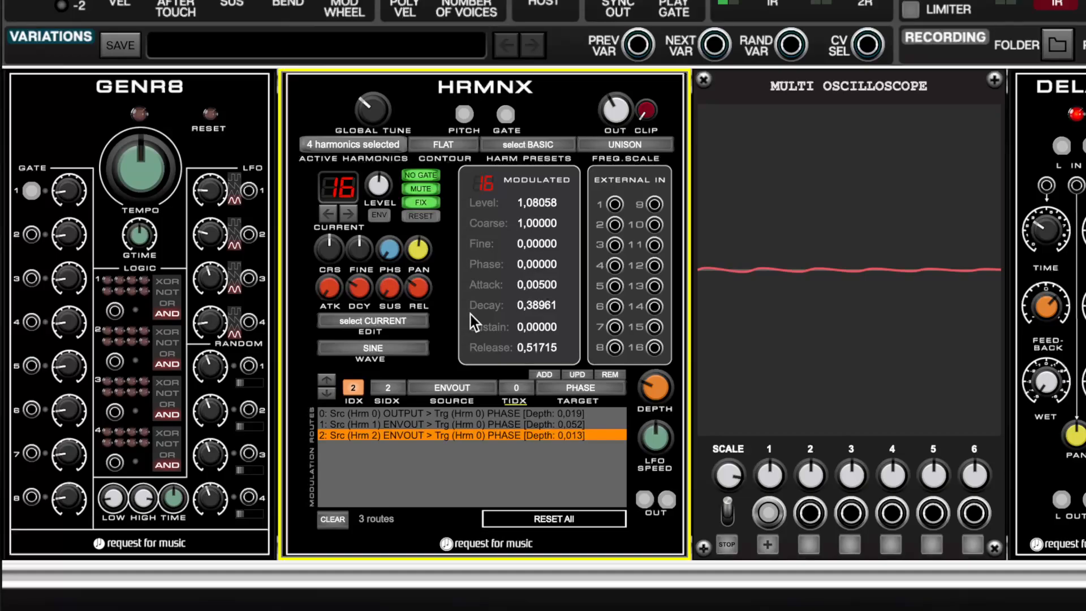
Add a modulation route from harmonic 16's OUTPUT to harmonic 0's FINE target with a depth of about 0.045
left_click(392, 388)
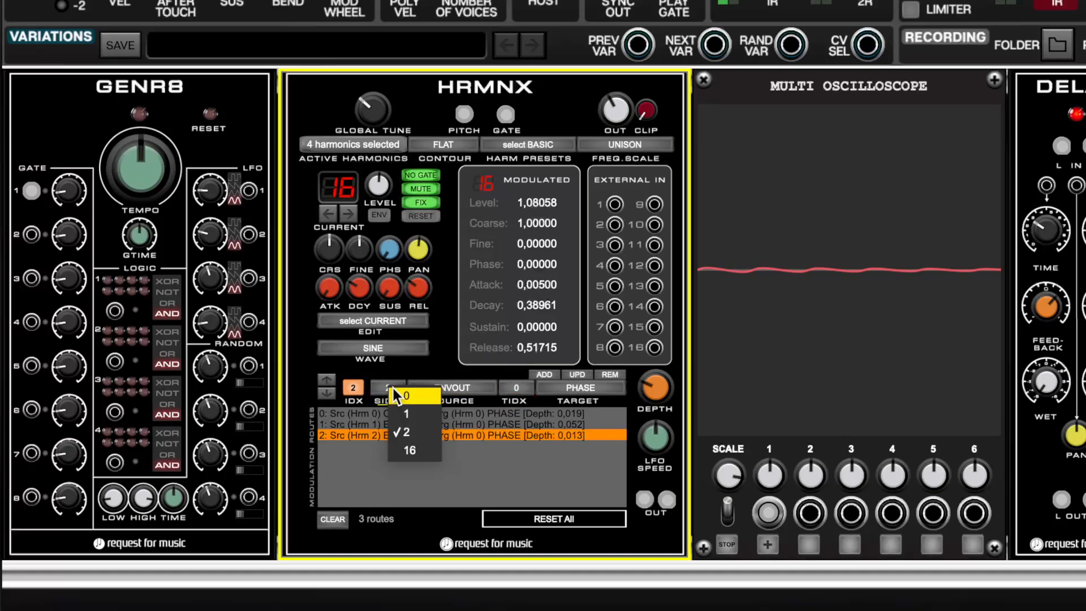
left_click(408, 448)
left_click(454, 388)
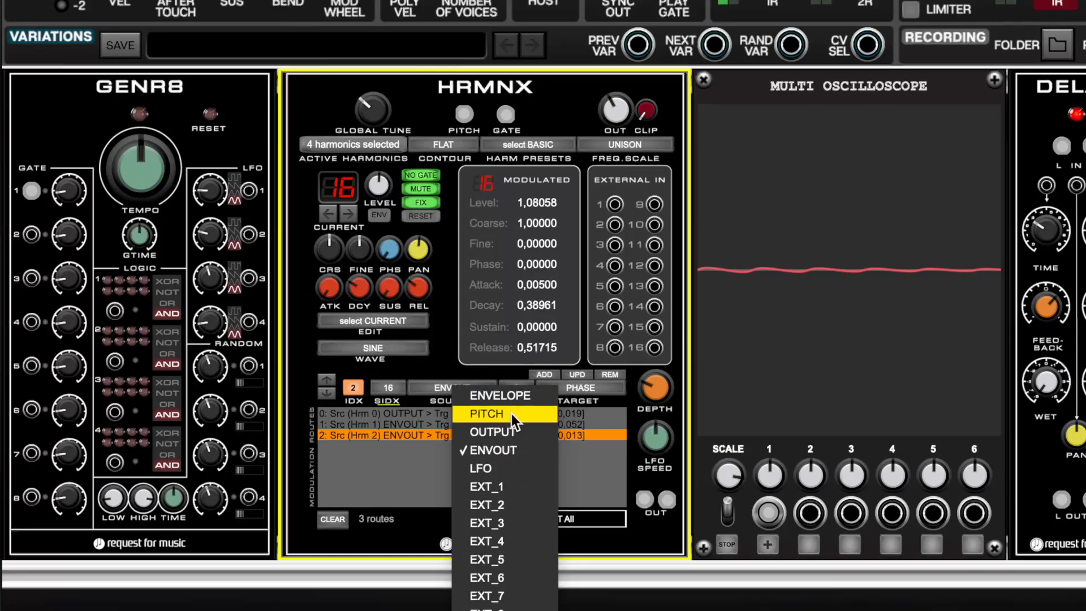
left_click(505, 434)
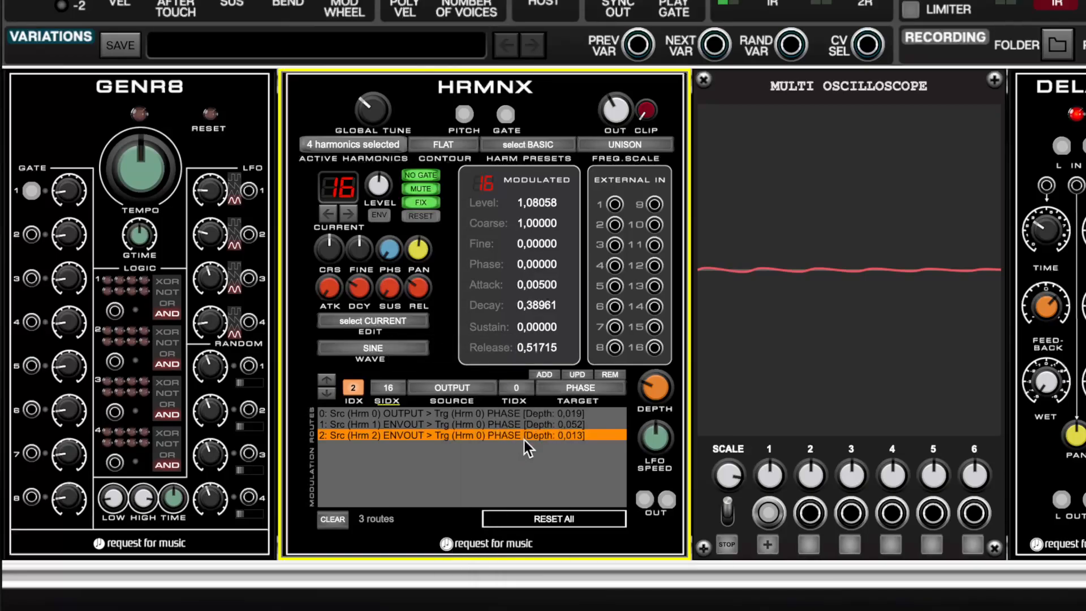
left_click(521, 392)
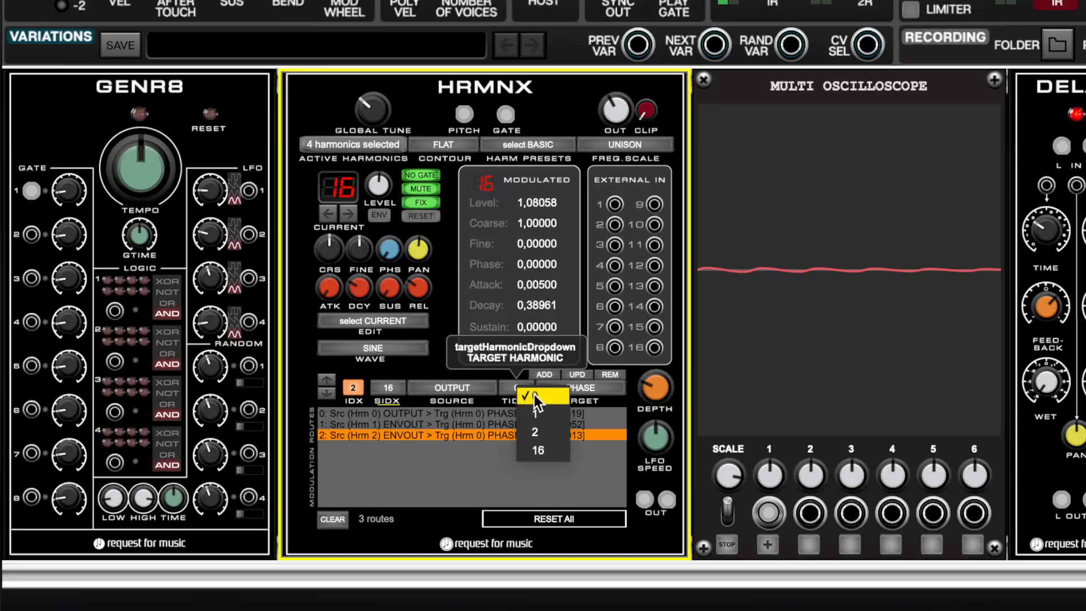
left_click(531, 391)
left_click(571, 386)
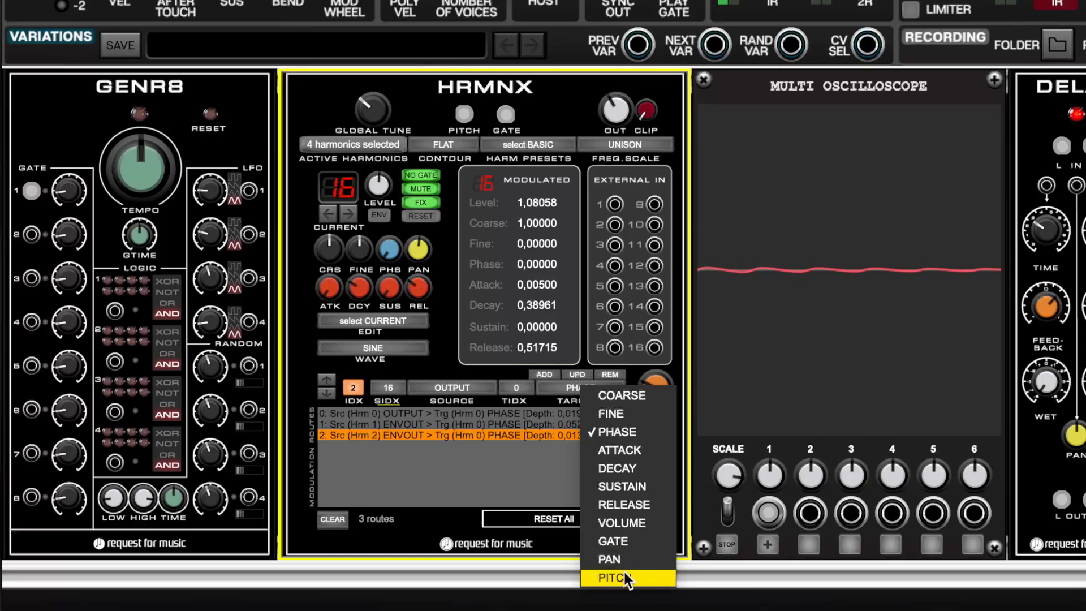
left_click(626, 415)
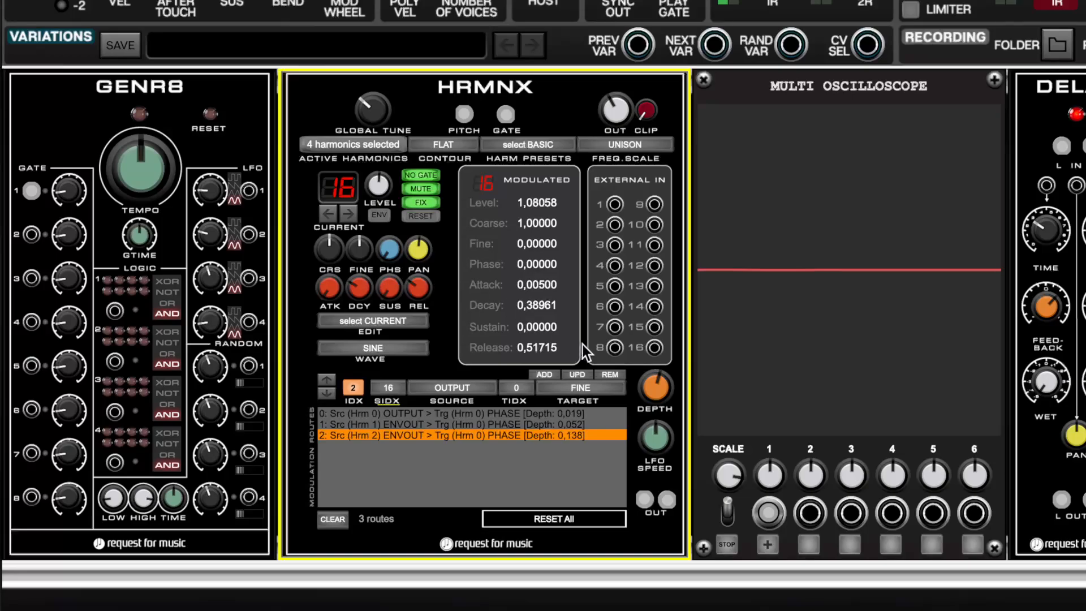
left_click_drag(650, 378, 654, 427)
left_click(546, 374)
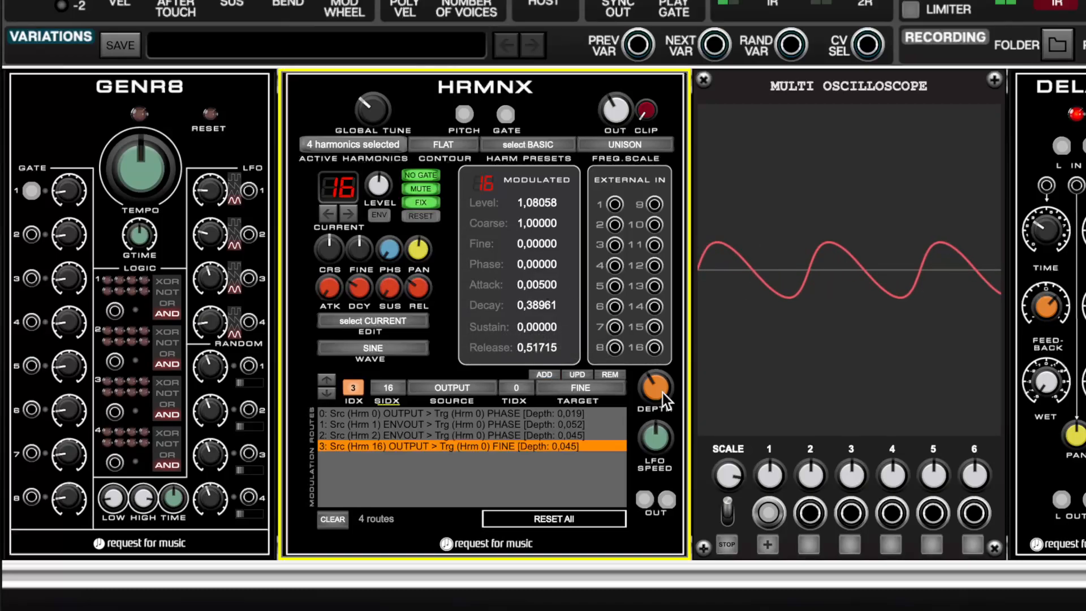
Lower harmonic 16's coarse ratio to about 0.024 and set the depth of its route to harmonic 0's fine tuning to about 0.214
left_click_drag(661, 392, 659, 340)
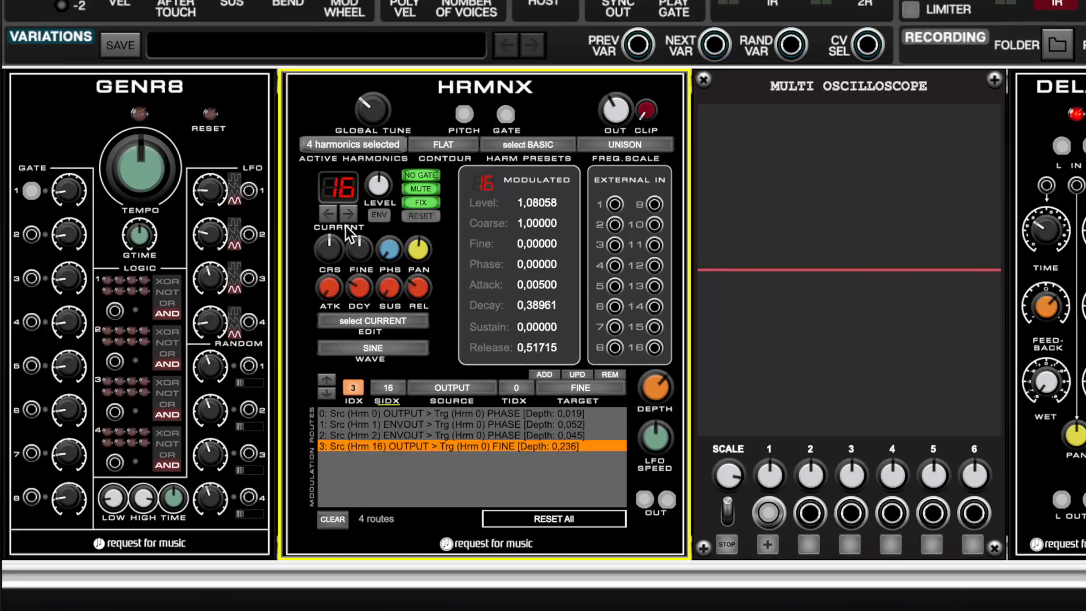
mouse_move(333, 243)
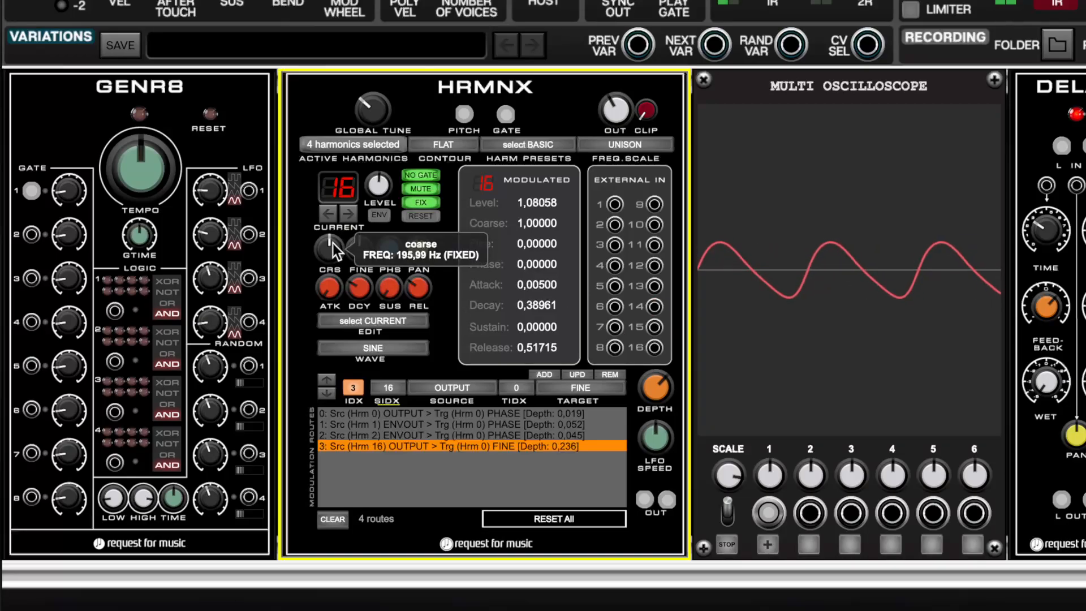
left_click_drag(332, 249, 344, 334)
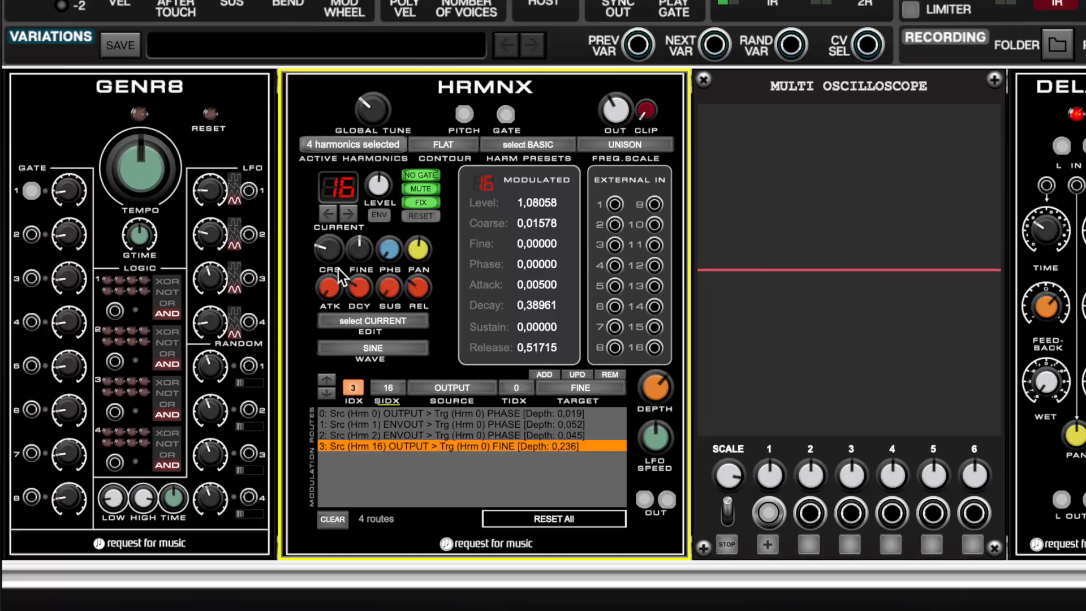
left_click_drag(329, 245, 365, 269)
left_click_drag(653, 387, 655, 470)
left_click_drag(314, 244, 320, 225)
left_click_drag(653, 389, 654, 360)
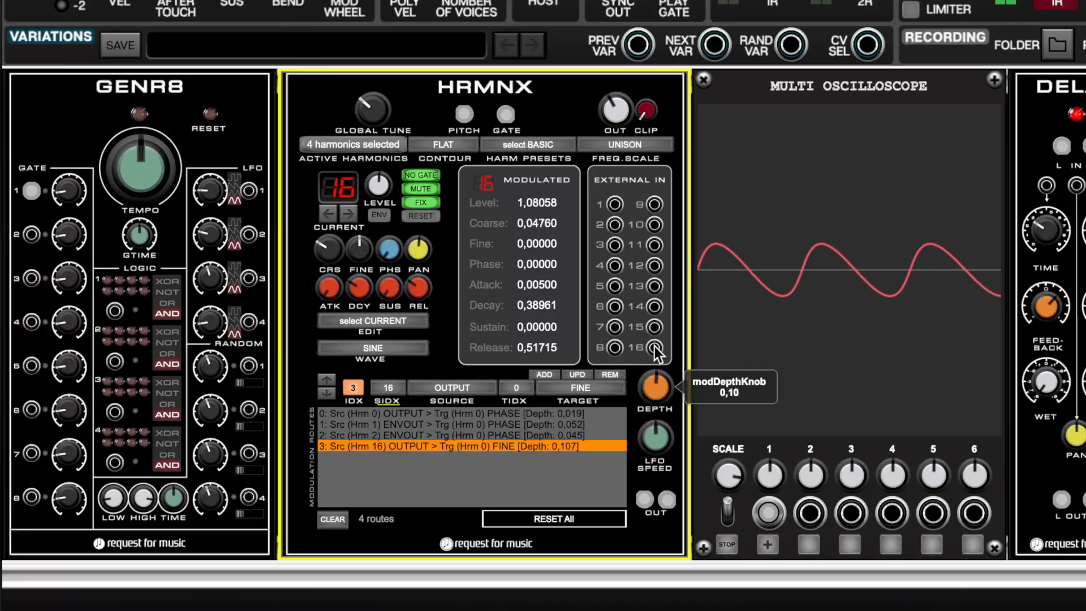
left_click_drag(328, 256, 328, 271)
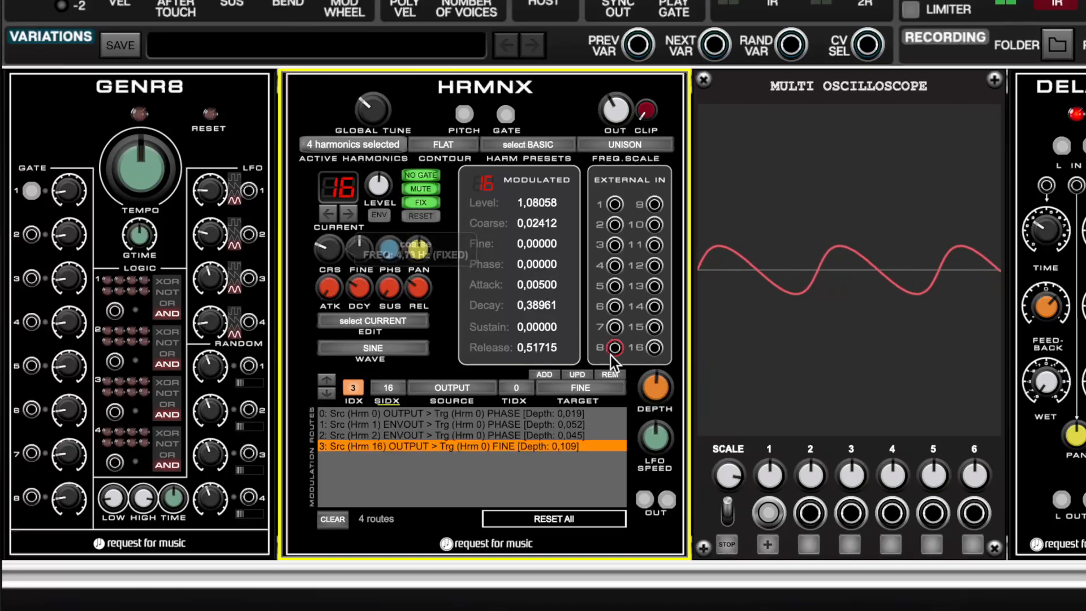
left_click_drag(650, 391, 653, 356)
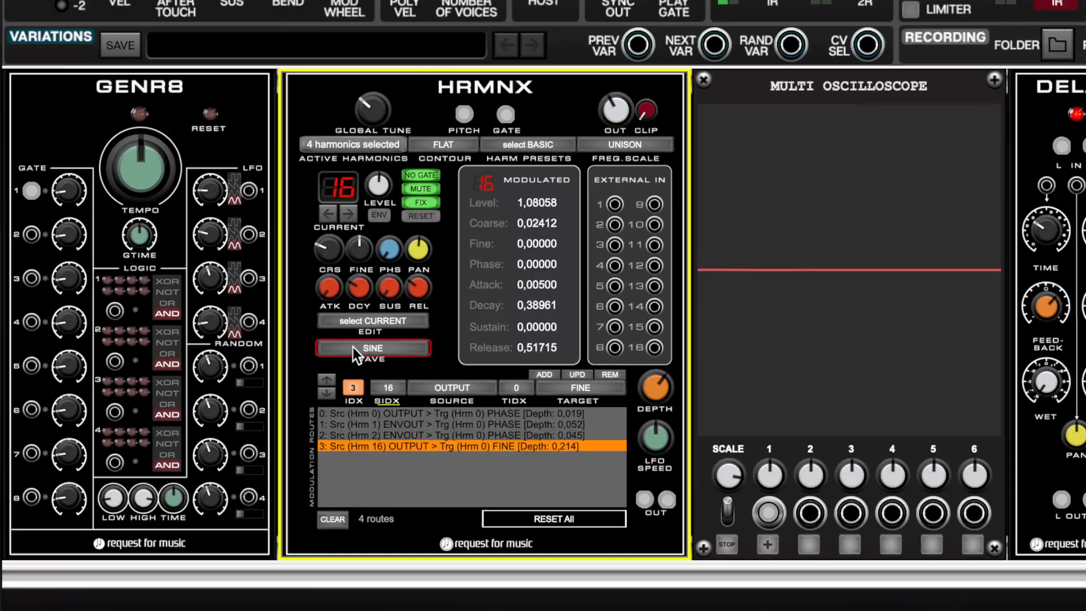
Try triangle and saw waves on harmonic 16, raise its route's depth to about 0.429, and set its wave to square
left_click(352, 347)
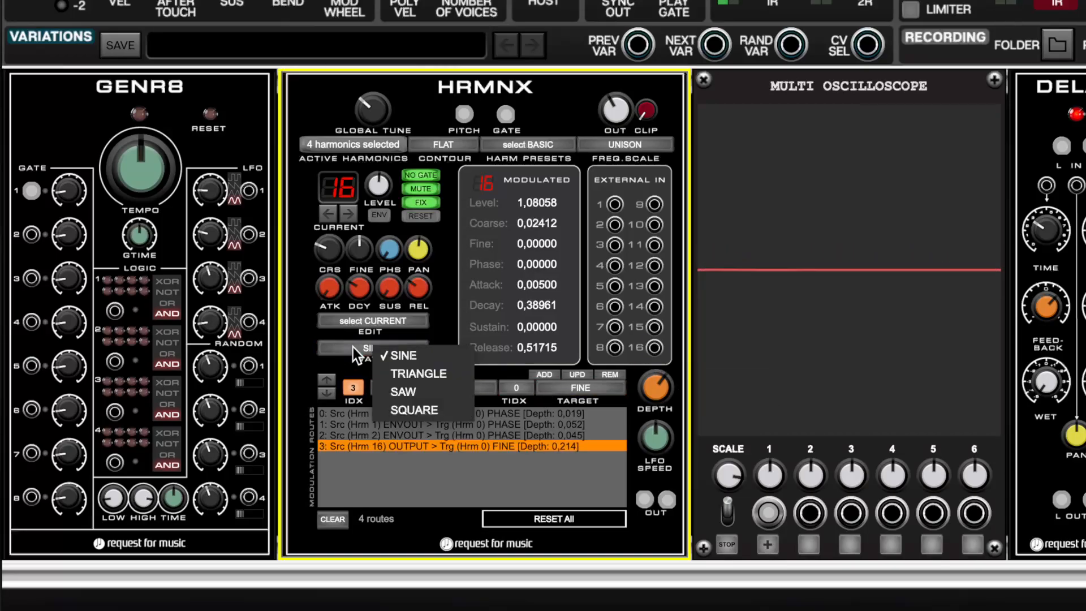
left_click(414, 373)
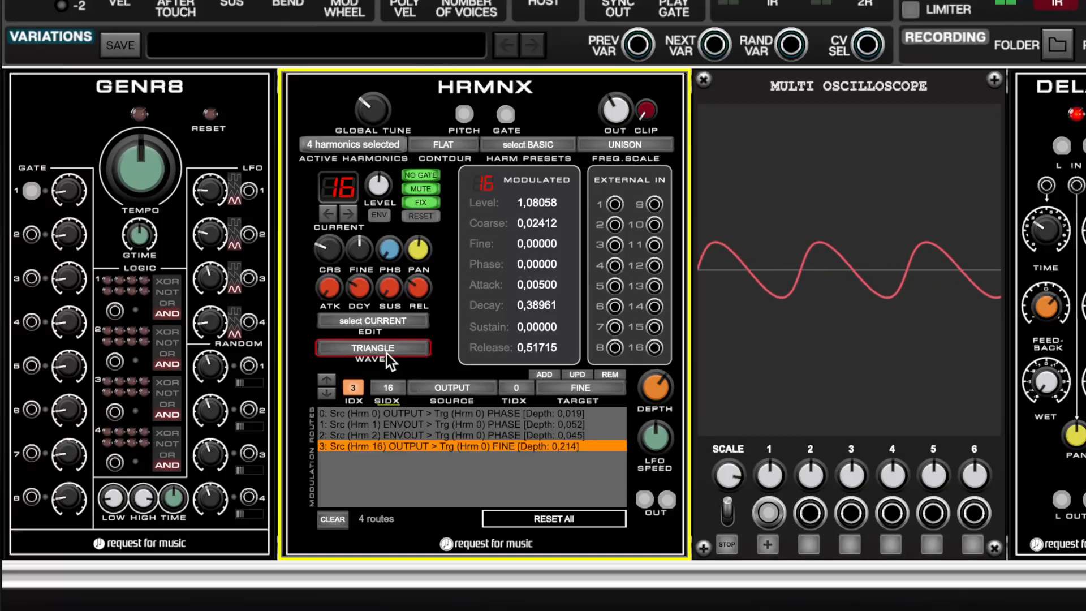
left_click(380, 348)
left_click(399, 385)
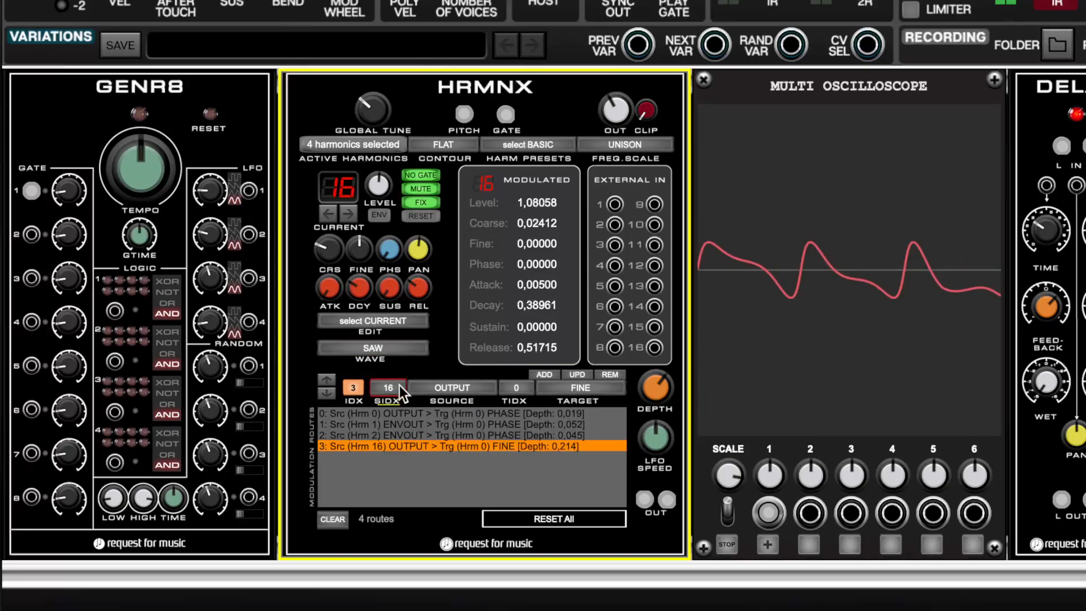
left_click_drag(650, 388, 650, 378)
left_click(388, 349)
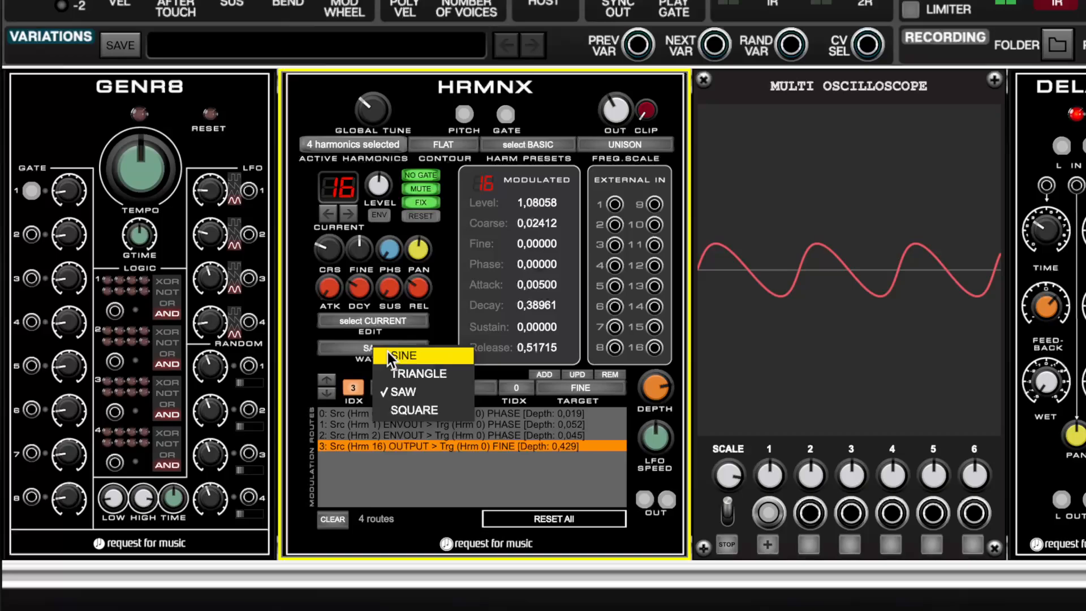
left_click(415, 406)
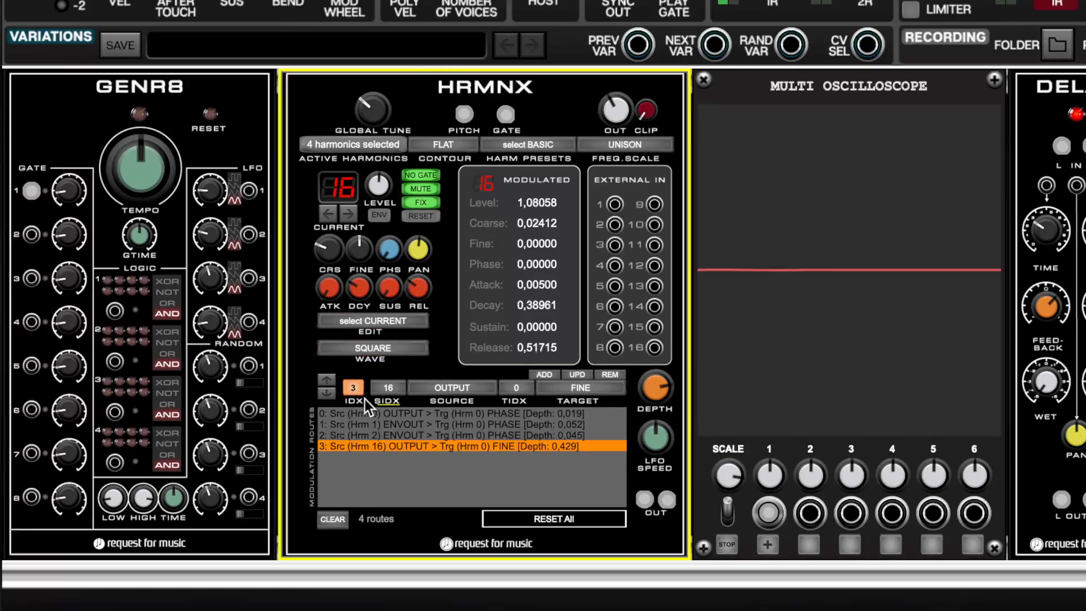
Add two more routes from harmonic 16's OUTPUT to the FINE targets of harmonics 1 and 2, both at depth 0.429
left_click(358, 146)
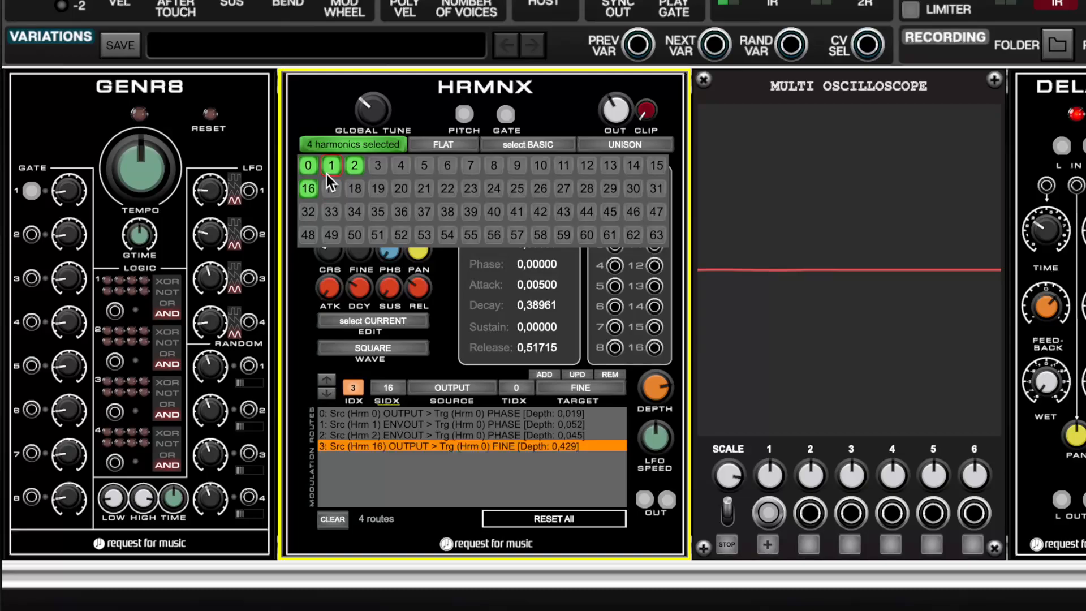
left_click(338, 144)
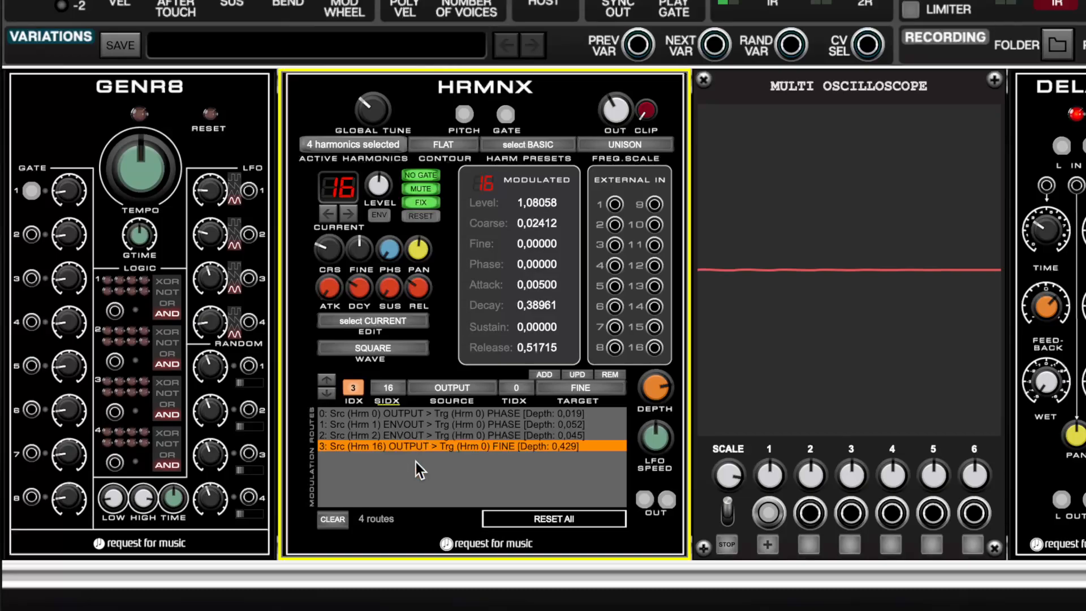
left_click(526, 388)
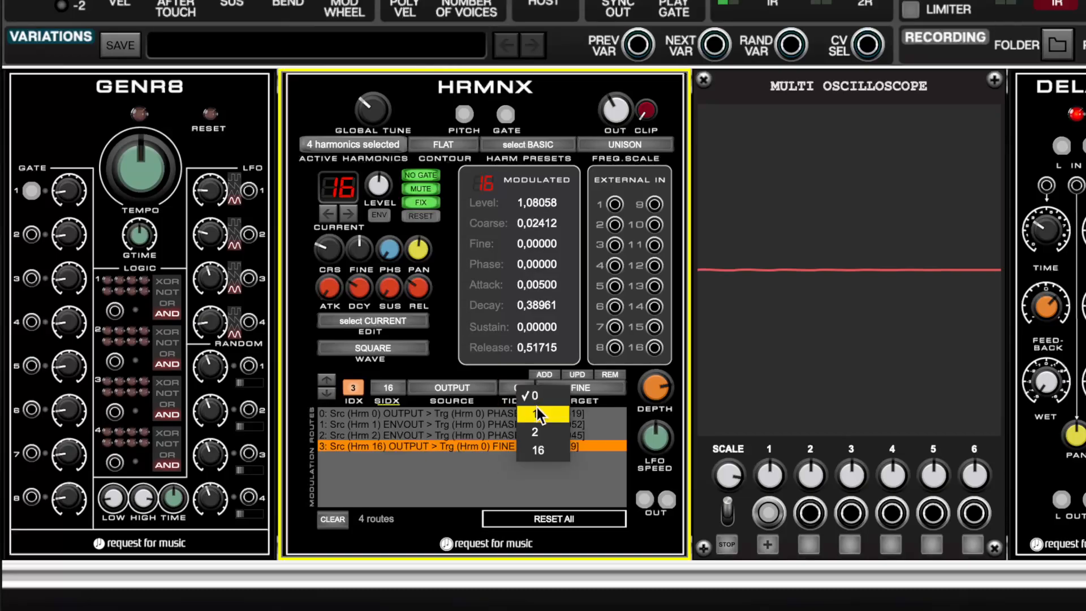
left_click(537, 410)
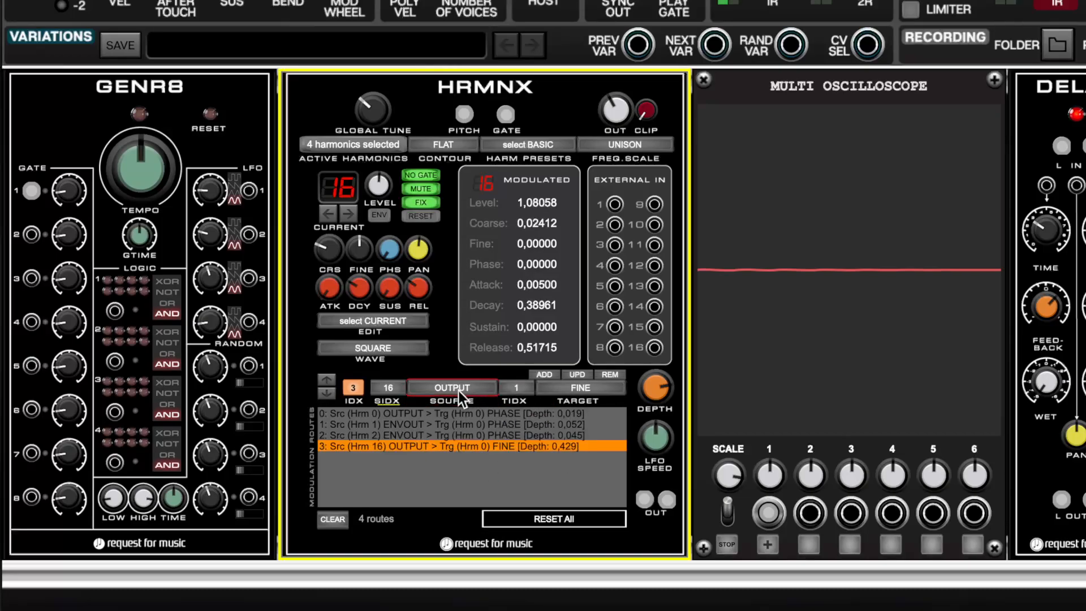
left_click(541, 374)
left_click(516, 387)
left_click(538, 431)
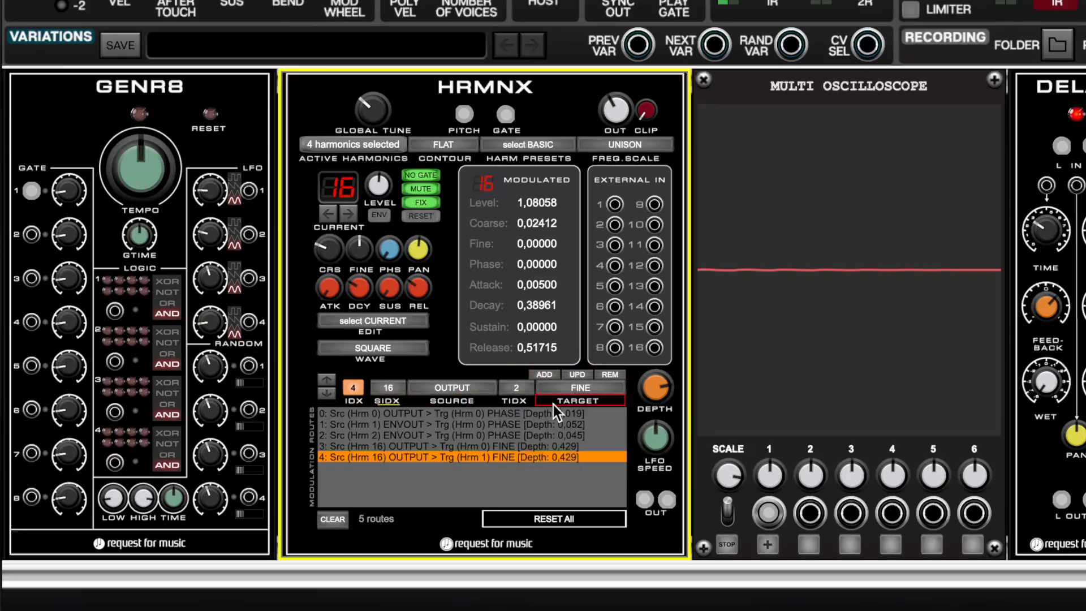
left_click(544, 374)
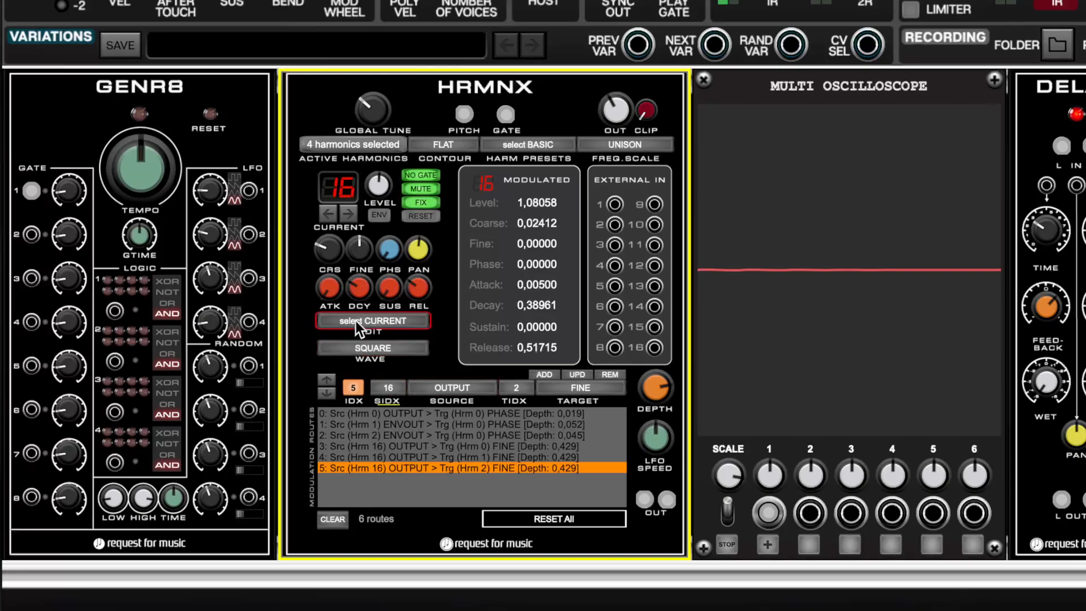
Set harmonic 16 to a sine wave with level about 0.283, fine about 56.481 and coarse about 0.029
left_click(378, 345)
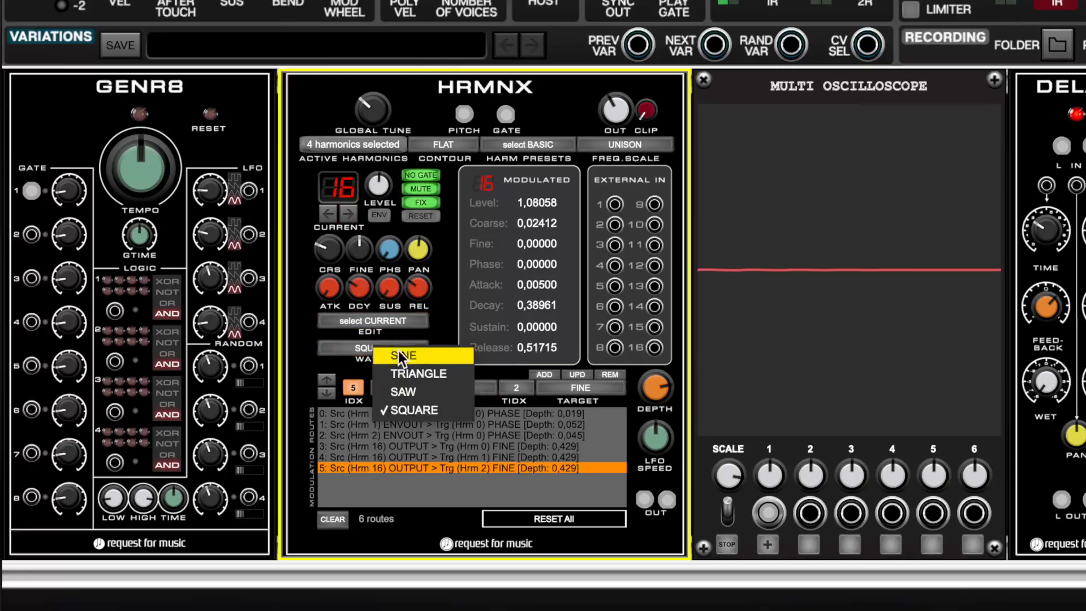
left_click(410, 351)
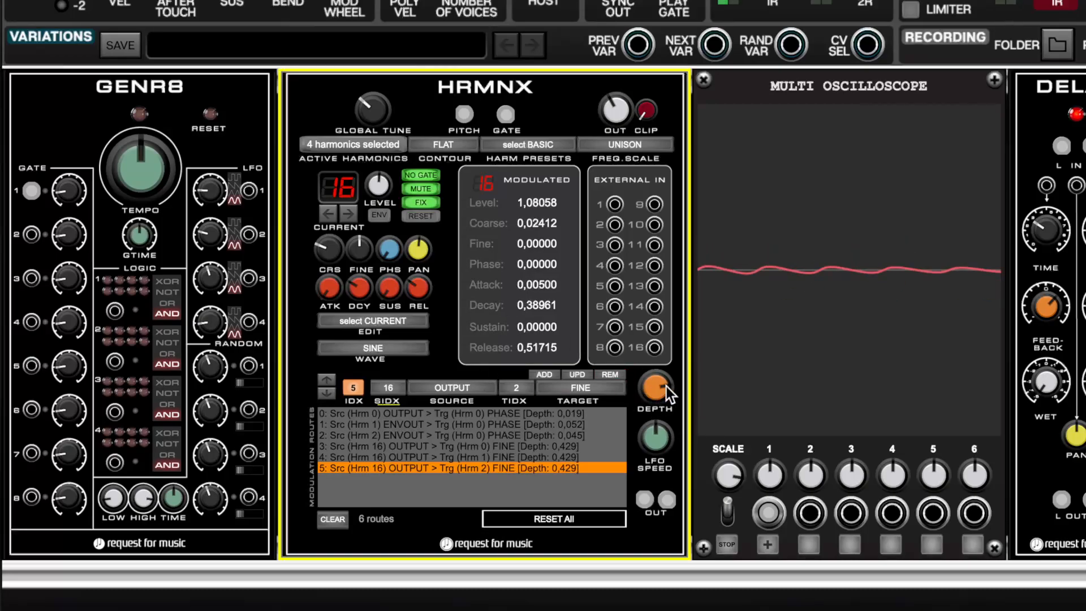
left_click_drag(378, 182, 417, 242)
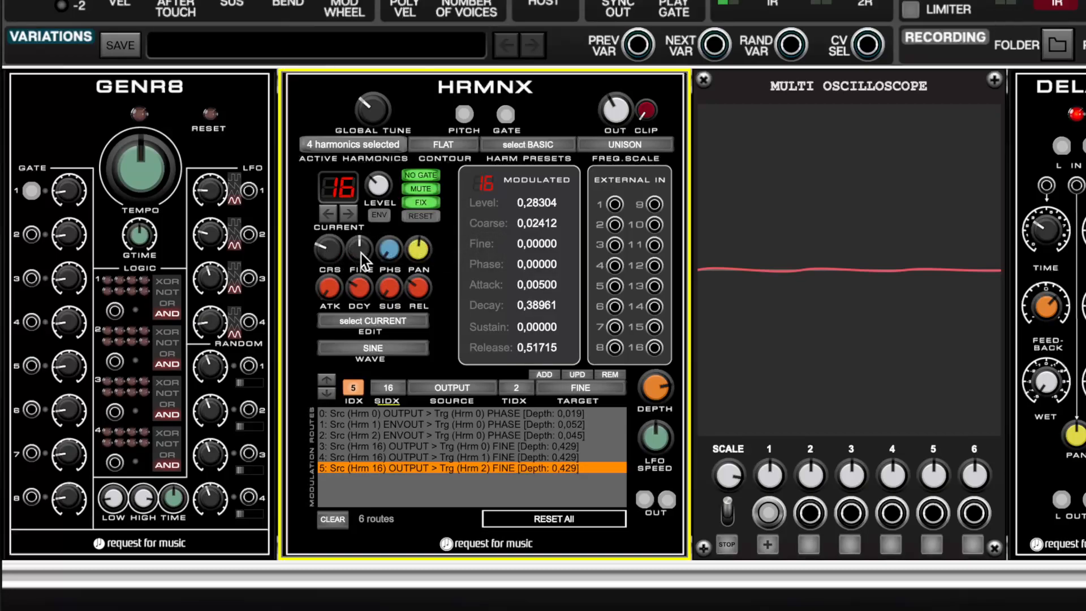
left_click_drag(361, 254, 381, 157)
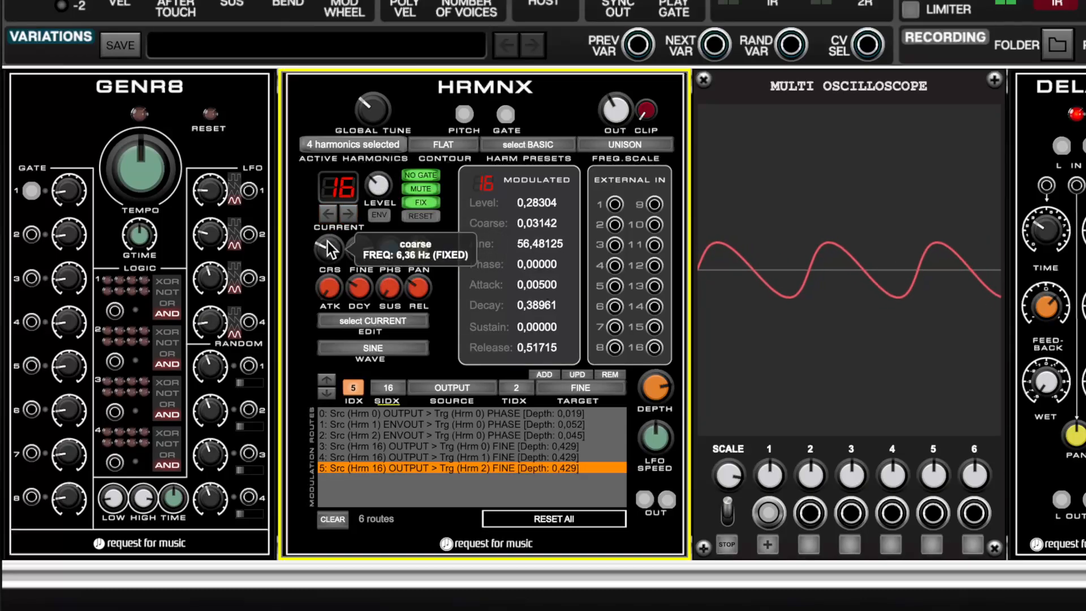
left_click_drag(327, 241, 327, 242)
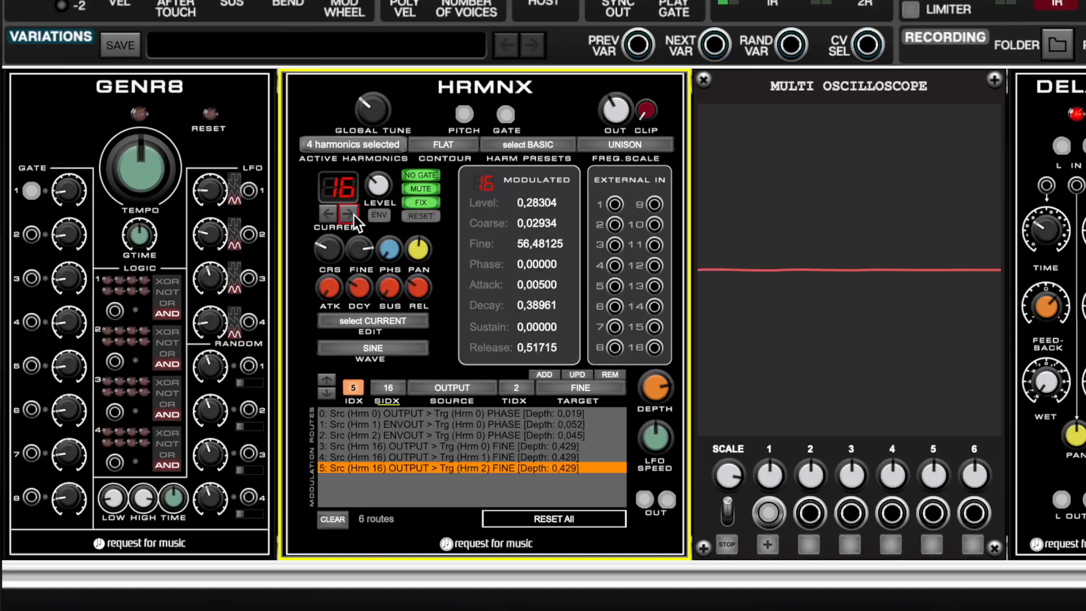
Activate harmonic 32 in addition to harmonics 0, 1, 2 and 16, make it the current harmonic and mute it
left_click(366, 145)
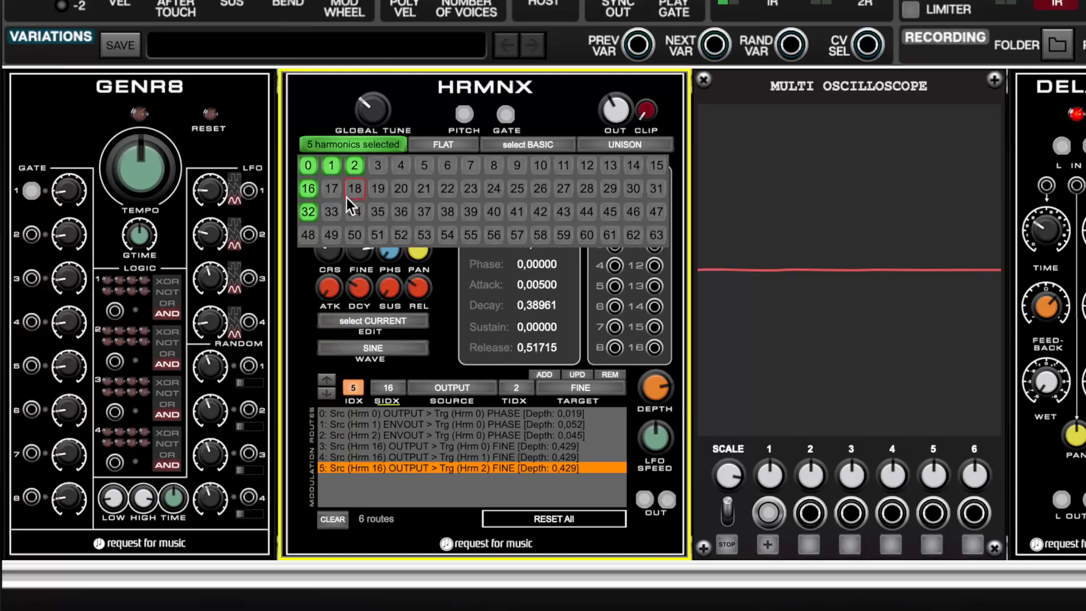
left_click(371, 145)
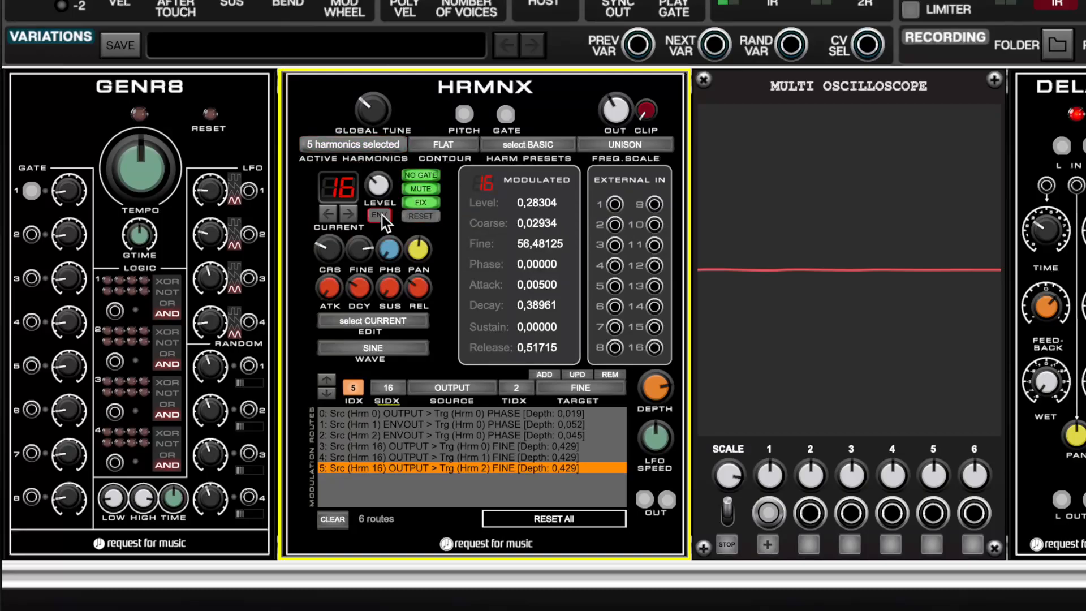
left_click(346, 215)
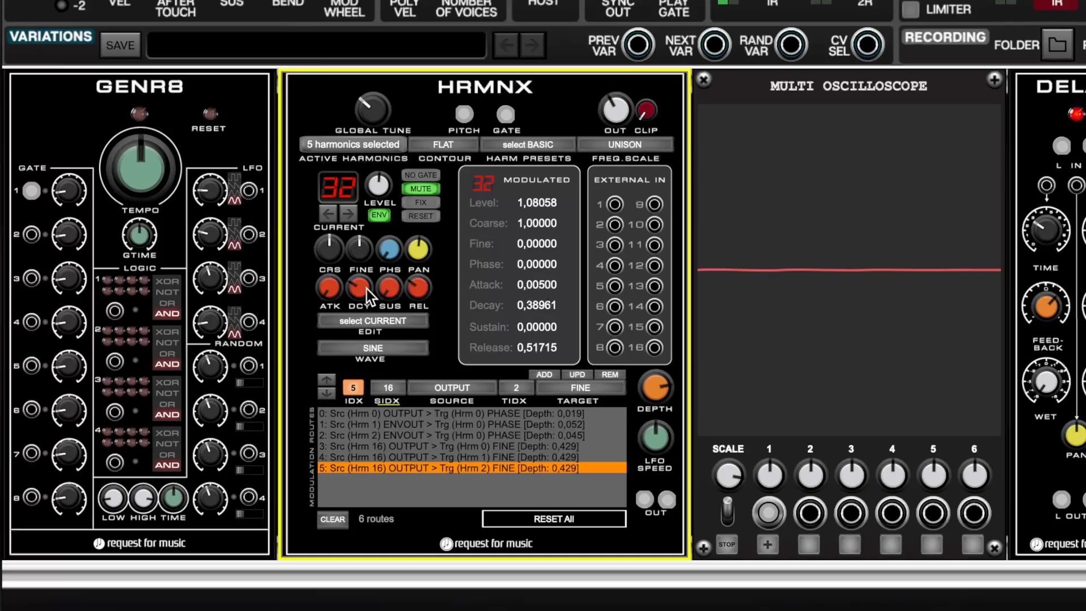
Add a modulation route from harmonic 32's ENVELOPE to harmonic 16's VOLUME
left_click(392, 392)
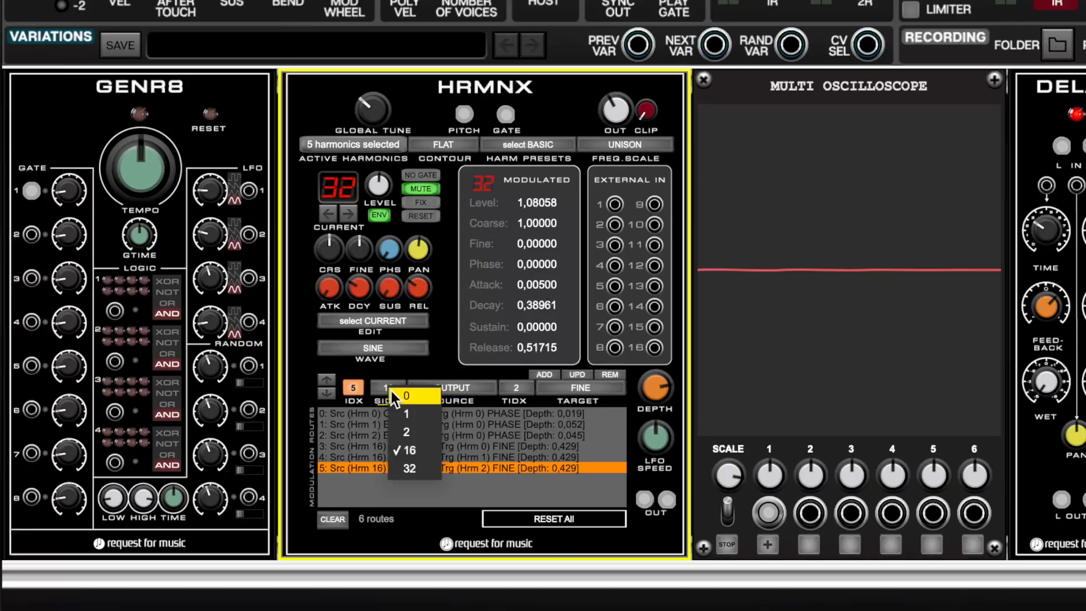
left_click(408, 465)
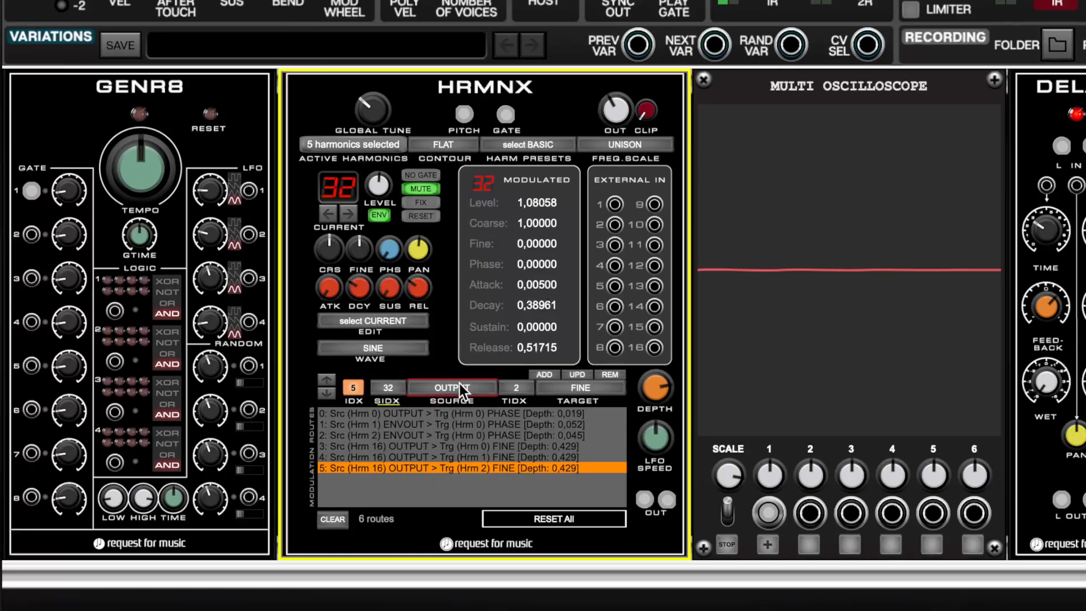
left_click(458, 385)
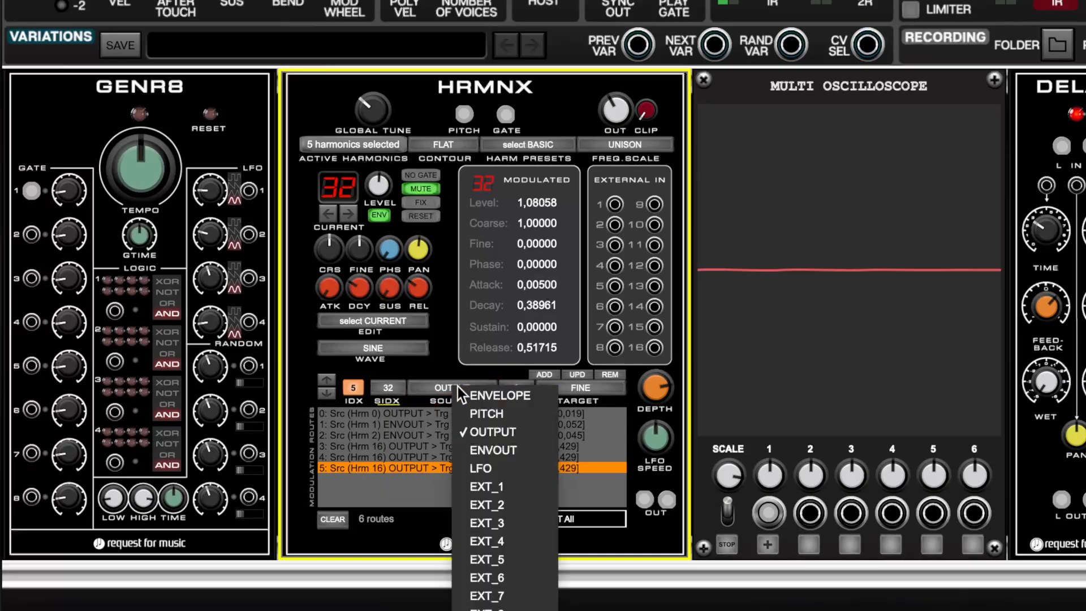
left_click(513, 396)
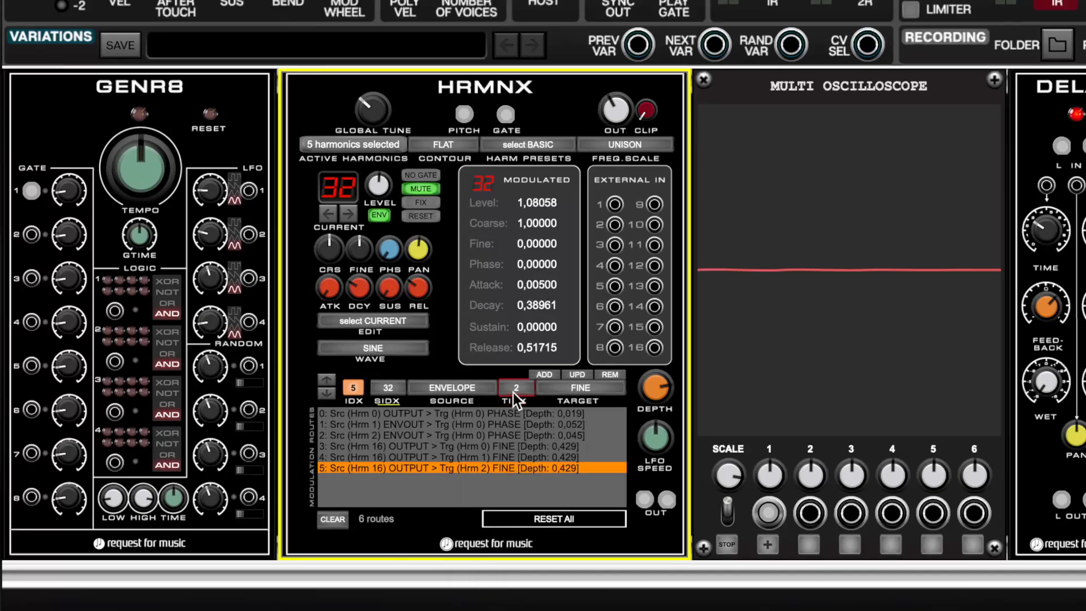
left_click(515, 390)
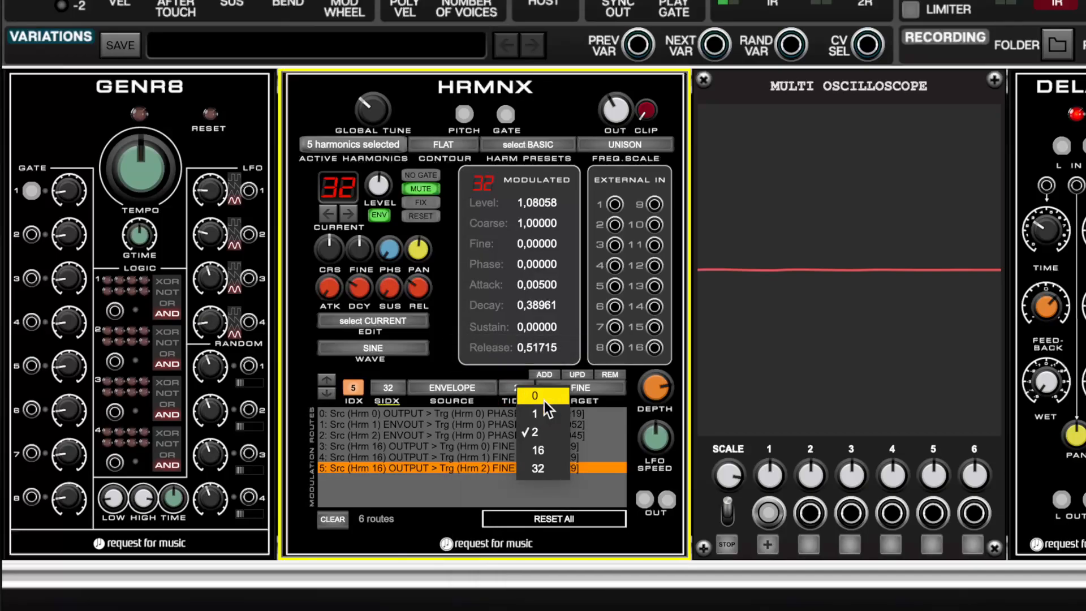
left_click(539, 448)
left_click(572, 389)
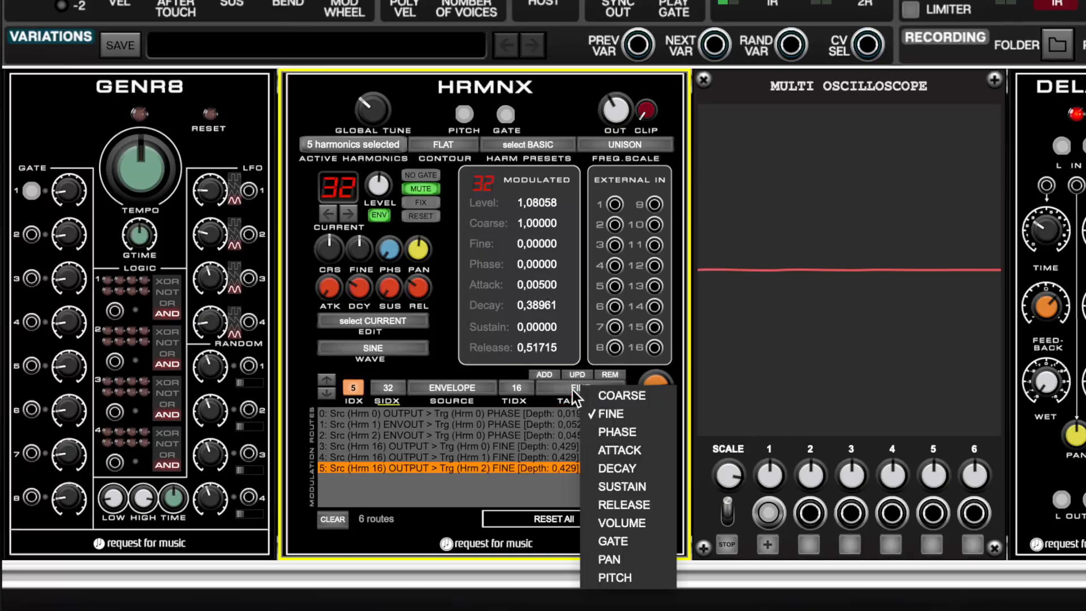
left_click(620, 523)
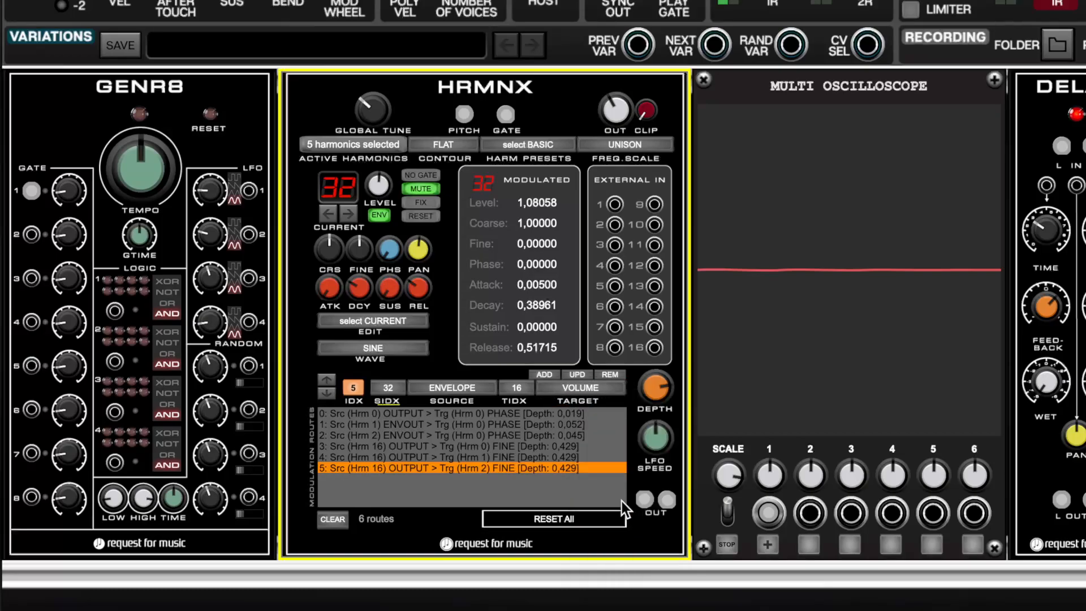
left_click(551, 375)
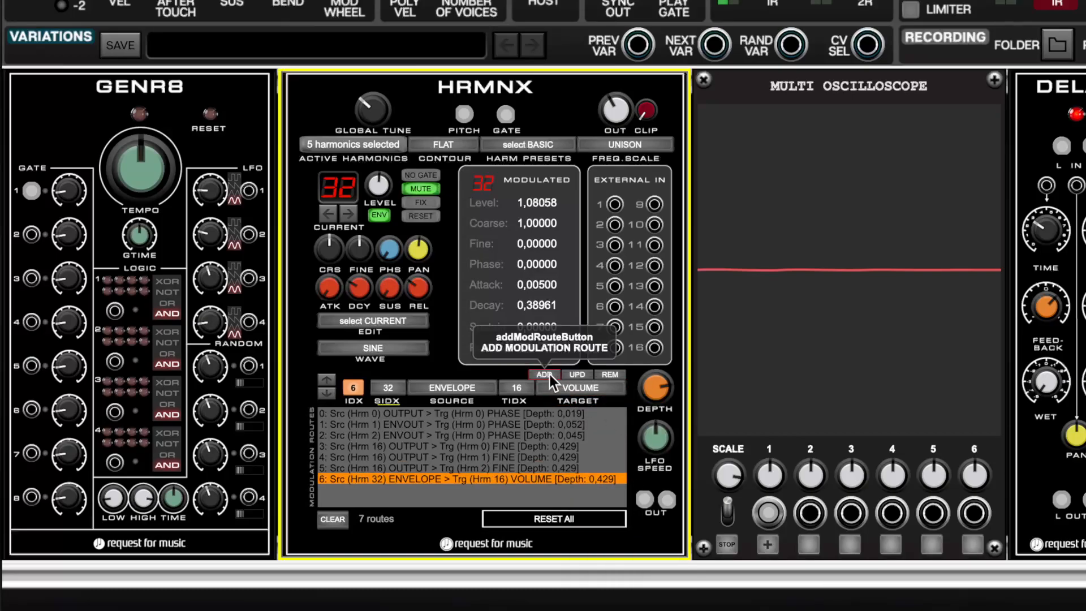
Set harmonic 32's attack to about 15.029 and the new route's depth to about 0.621
left_click_drag(655, 387, 684, 518)
left_click_drag(328, 287, 350, 136)
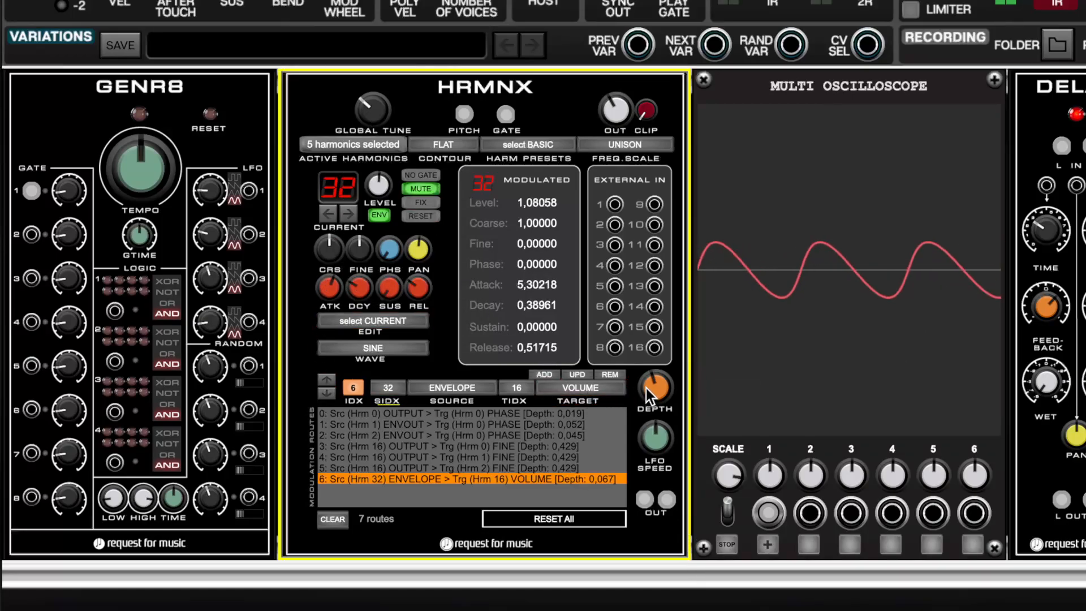
left_click_drag(333, 288, 339, 228)
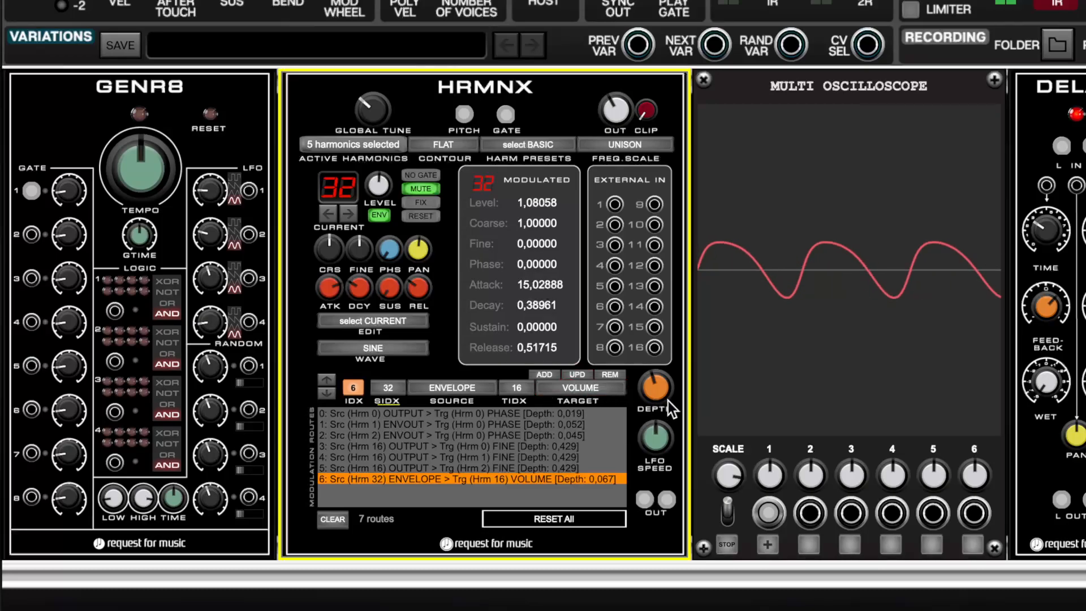
left_click_drag(659, 390, 676, 331)
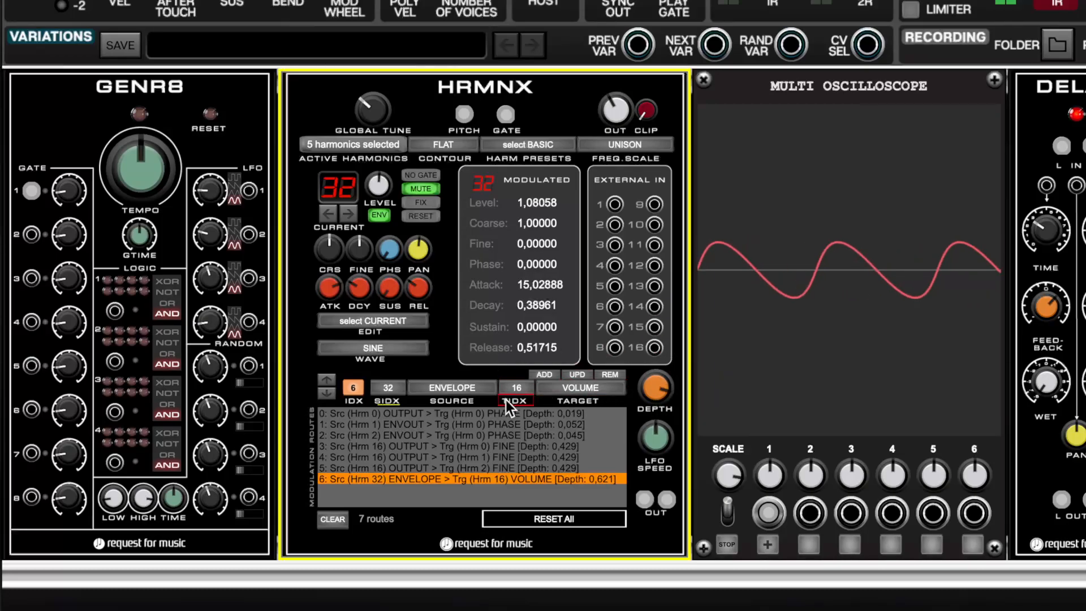
Update the harmonic 32 to harmonic 16 VOLUME route to use ENVOUT as its source
left_click(446, 394)
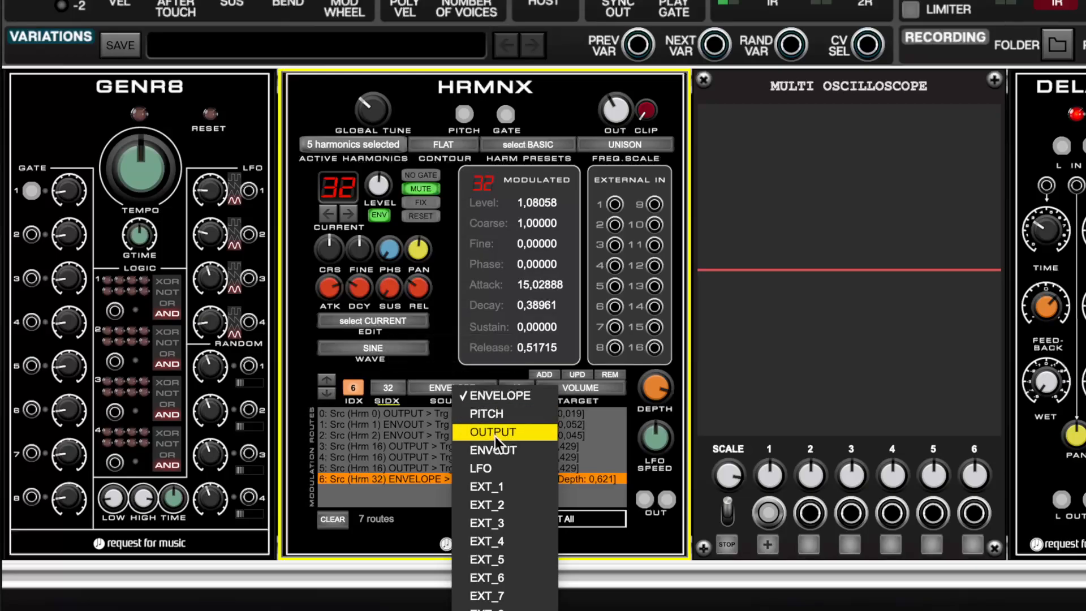
key("Escape")
left_click(454, 390)
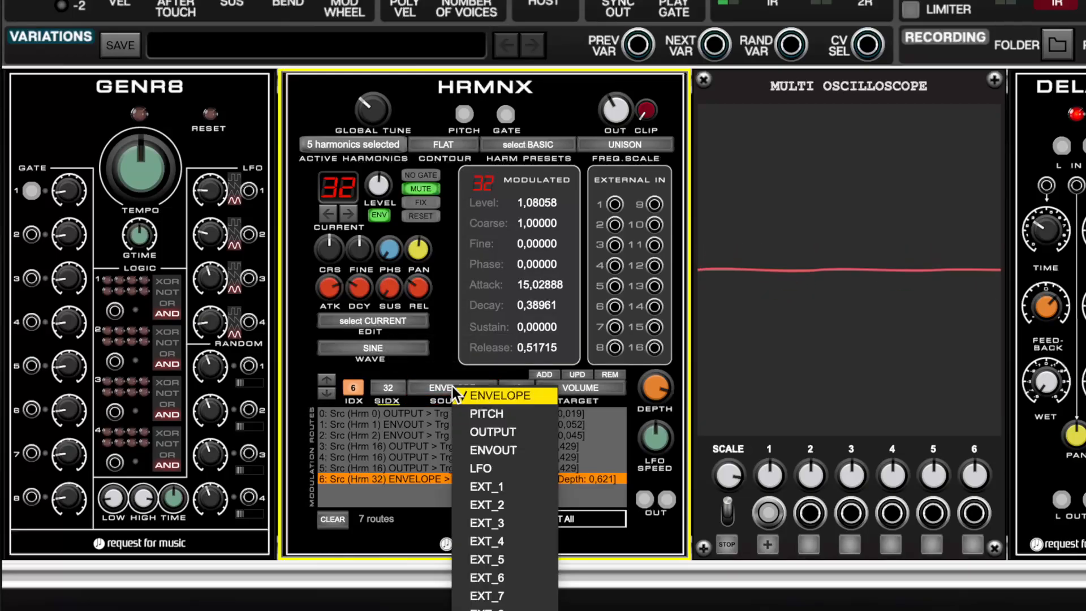
left_click(494, 450)
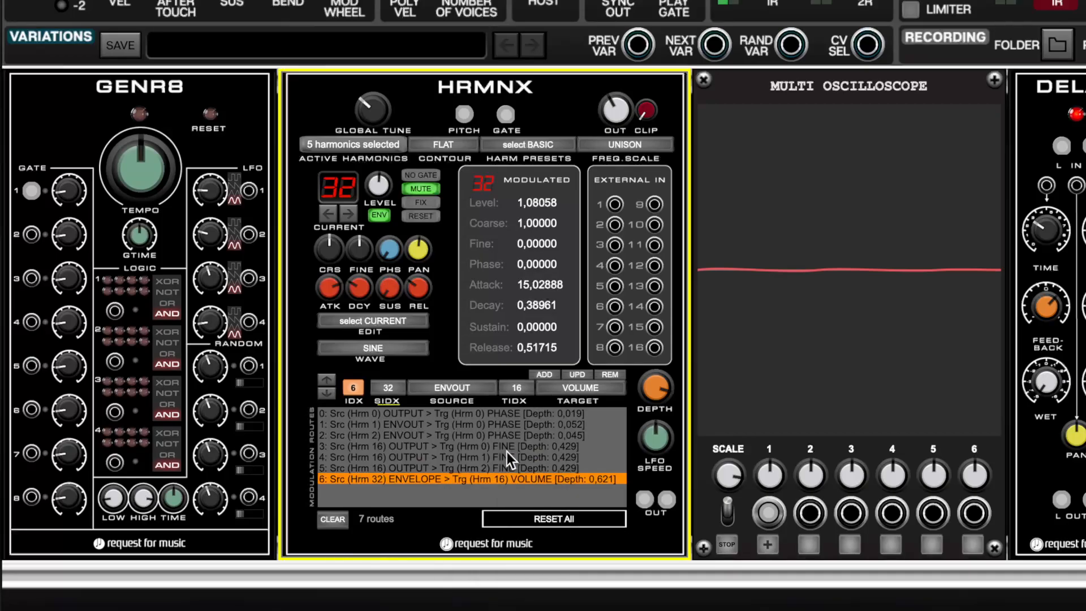
left_click(577, 374)
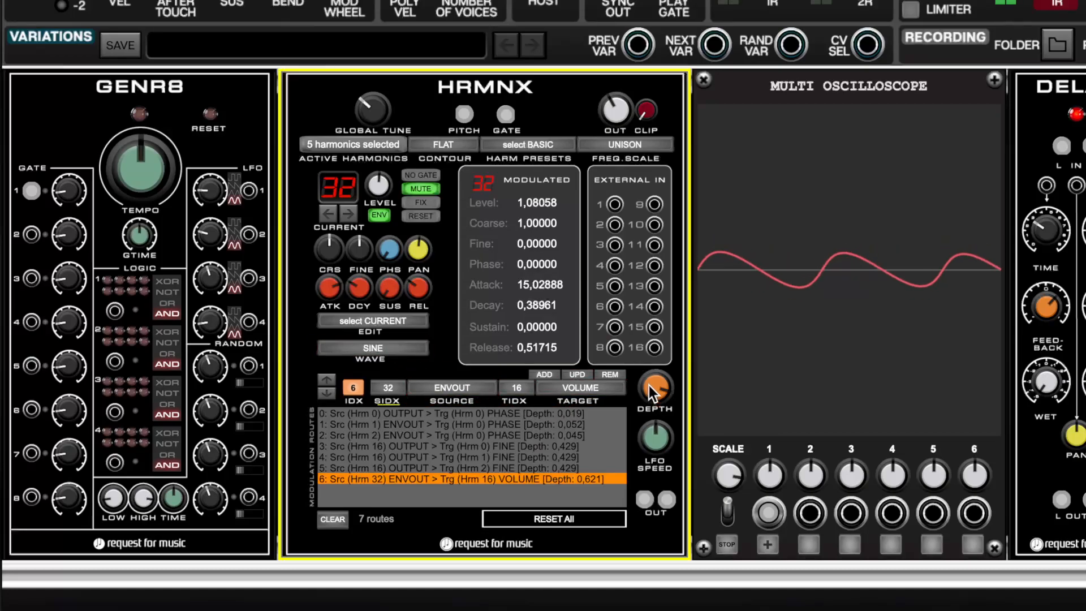
Raise the ENVOUT route's depth to 1.000 and set harmonic 32's level to about 3.849, attack to 50 and release to 0.005
left_click_drag(653, 390, 654, 286)
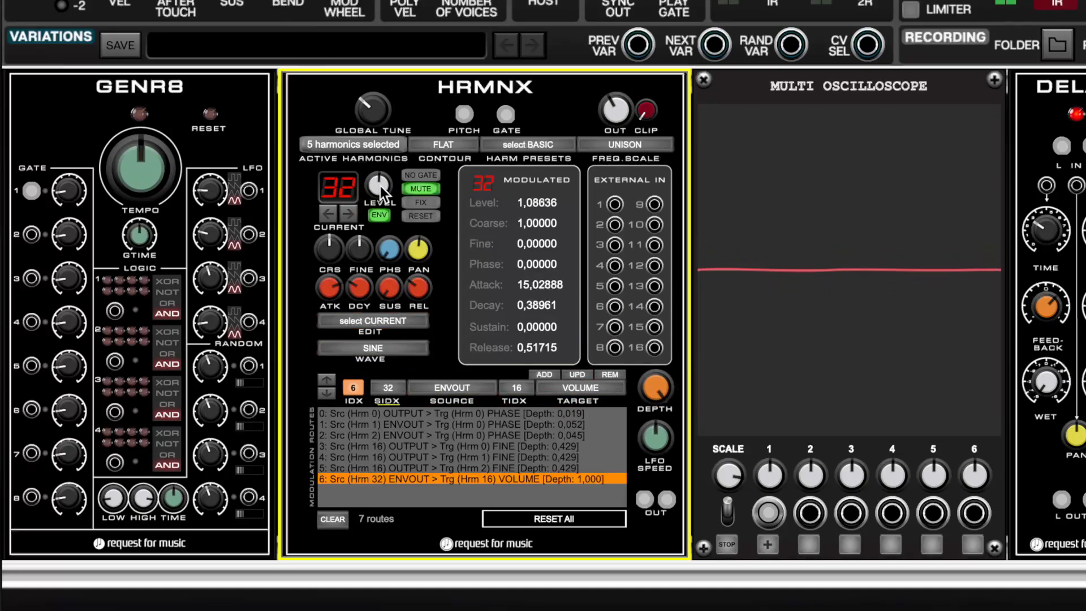
left_click_drag(381, 193, 382, 182)
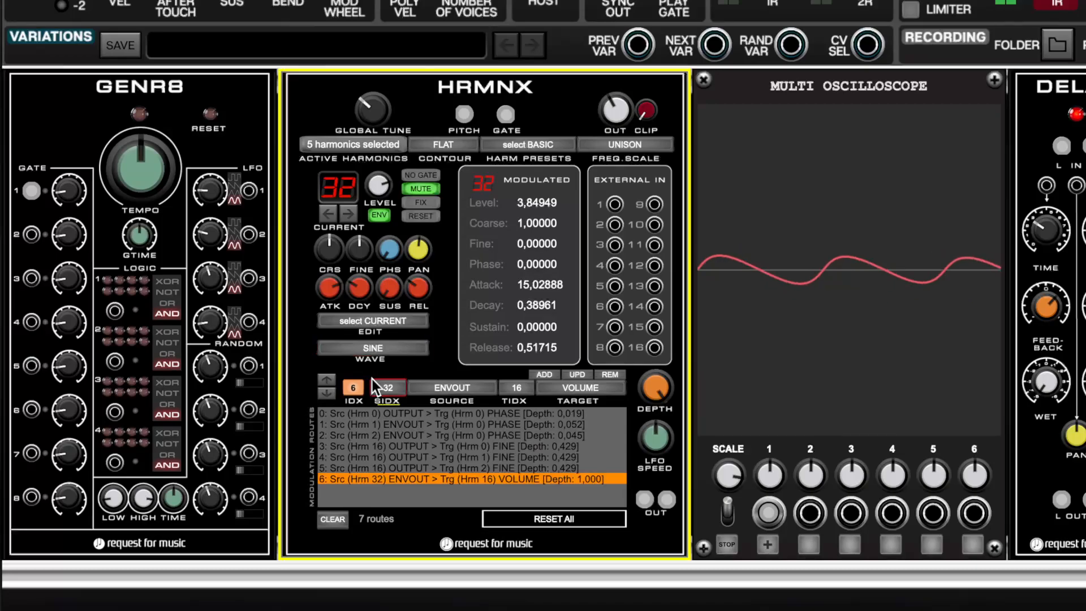
left_click_drag(326, 284, 342, 190)
left_click_drag(415, 285, 439, 412)
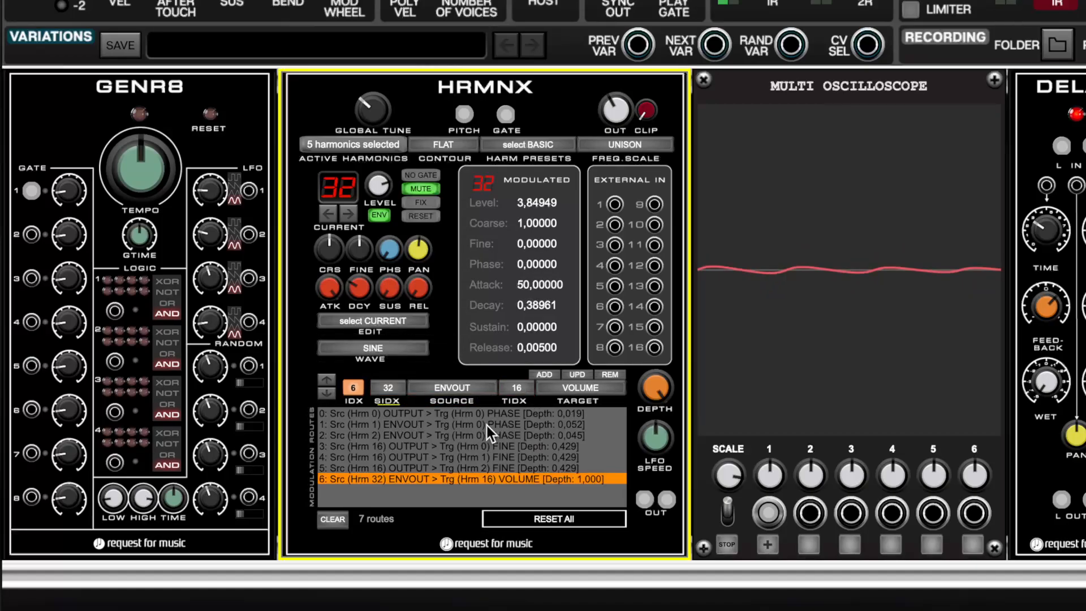
mouse_move(659, 372)
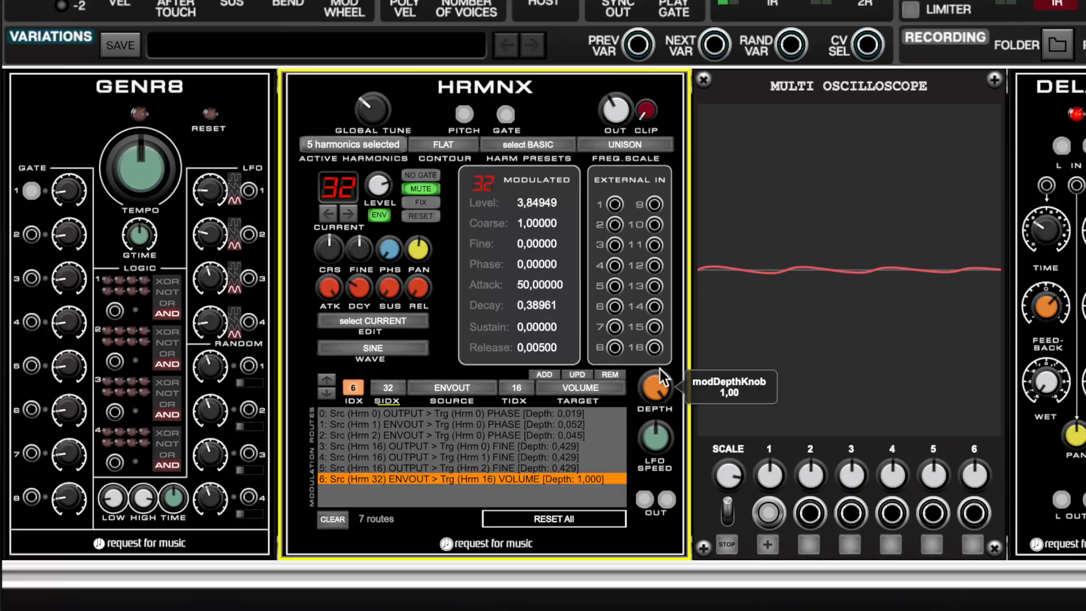
Open the active harmonics grid and add copies of the harmonic 32 ENVOUT to harmonic 16 VOLUME route until there are 47 routes
left_click(398, 144)
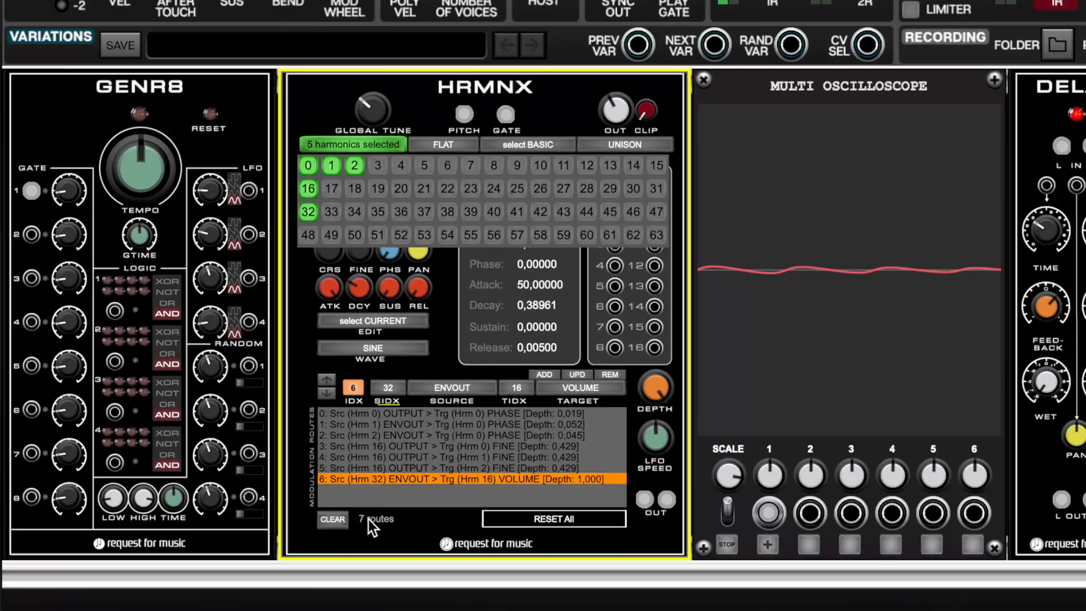
left_click(544, 376)
left_click(545, 375)
left_click(545, 376)
left_click(544, 376)
left_click(544, 375)
left_click(544, 376)
left_click(545, 375)
left_click(544, 375)
left_click(544, 375)
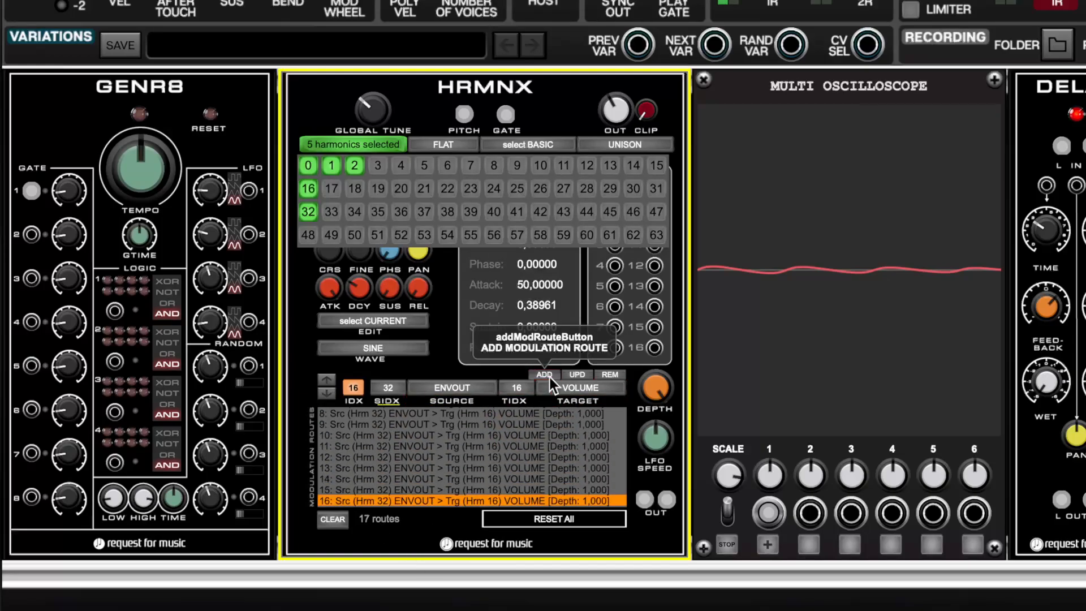
left_click(544, 375)
left_click(544, 375)
left_click(544, 375)
left_click(544, 375)
left_click(545, 375)
left_click(545, 375)
double_click(549, 378)
left_click(549, 377)
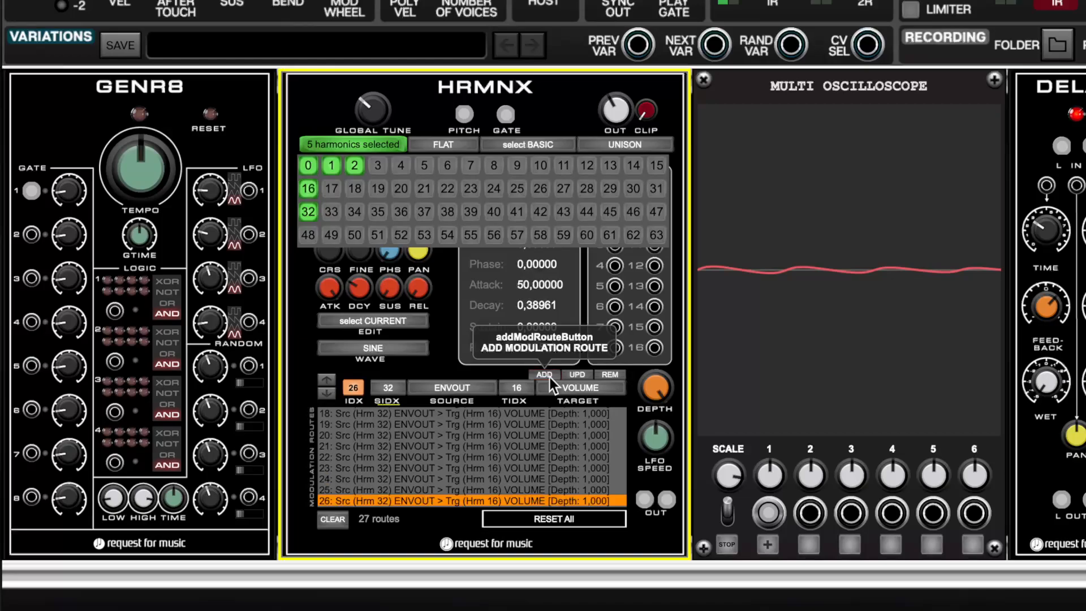
double_click(549, 377)
double_click(549, 378)
double_click(549, 377)
left_click(549, 377)
double_click(549, 377)
left_click(549, 377)
double_click(549, 377)
double_click(549, 377)
left_click(549, 377)
double_click(549, 377)
double_click(549, 377)
left_click(549, 377)
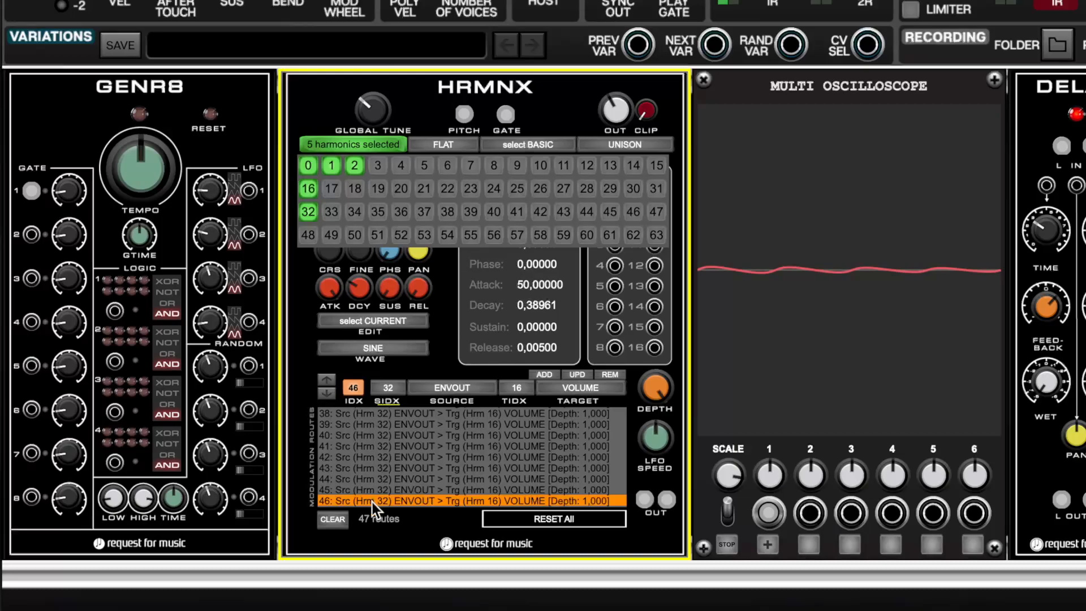
Go back up through the modulation route list one route at a time from the last route to route 1
left_click(326, 380)
left_click(326, 379)
left_click(326, 379)
left_click(326, 380)
left_click(327, 380)
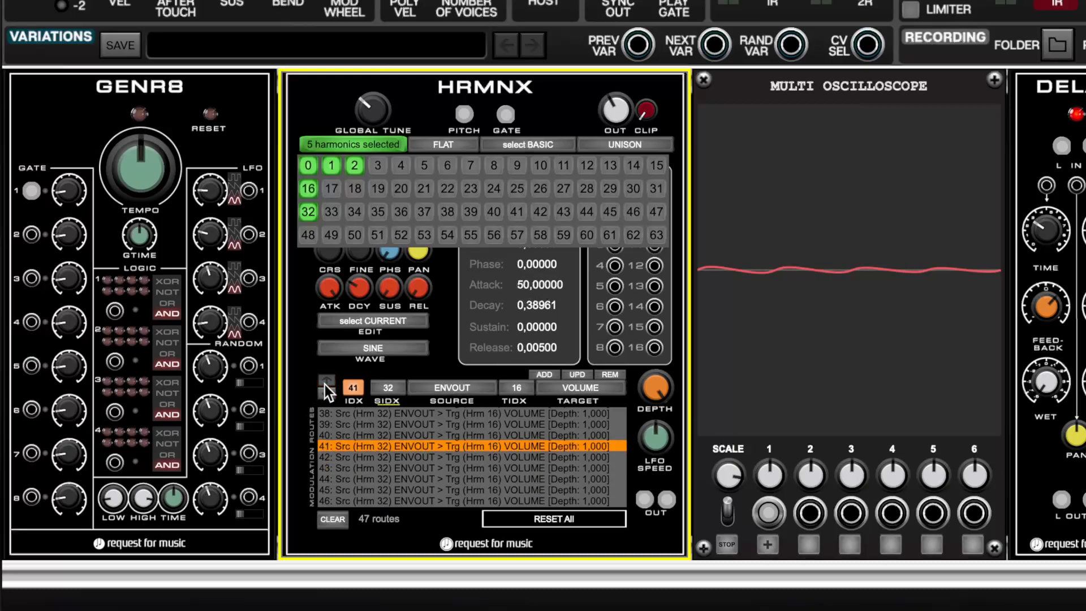
left_click(326, 380)
left_click(324, 385)
left_click(324, 384)
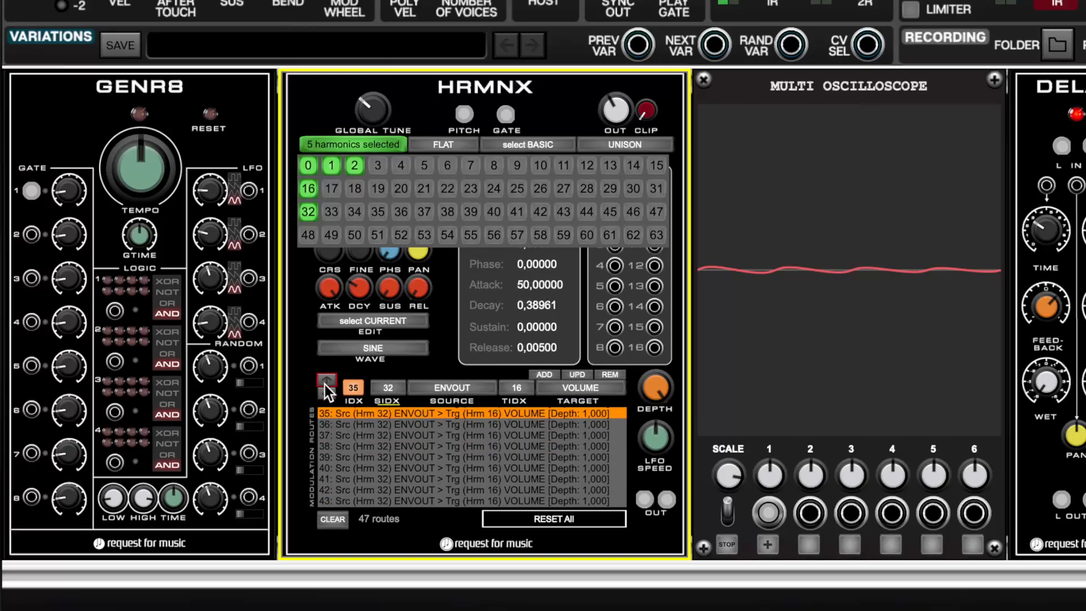
left_click(325, 385)
left_click(325, 384)
left_click(325, 384)
left_click(325, 384)
left_click(324, 384)
left_click(324, 385)
left_click(325, 380)
left_click(326, 380)
left_click(325, 380)
left_click(325, 380)
left_click(326, 380)
left_click(326, 380)
left_click(326, 380)
left_click(326, 379)
left_click(326, 380)
left_click(326, 380)
left_click(326, 380)
left_click(326, 380)
left_click(326, 380)
left_click(325, 380)
left_click(326, 380)
left_click(326, 380)
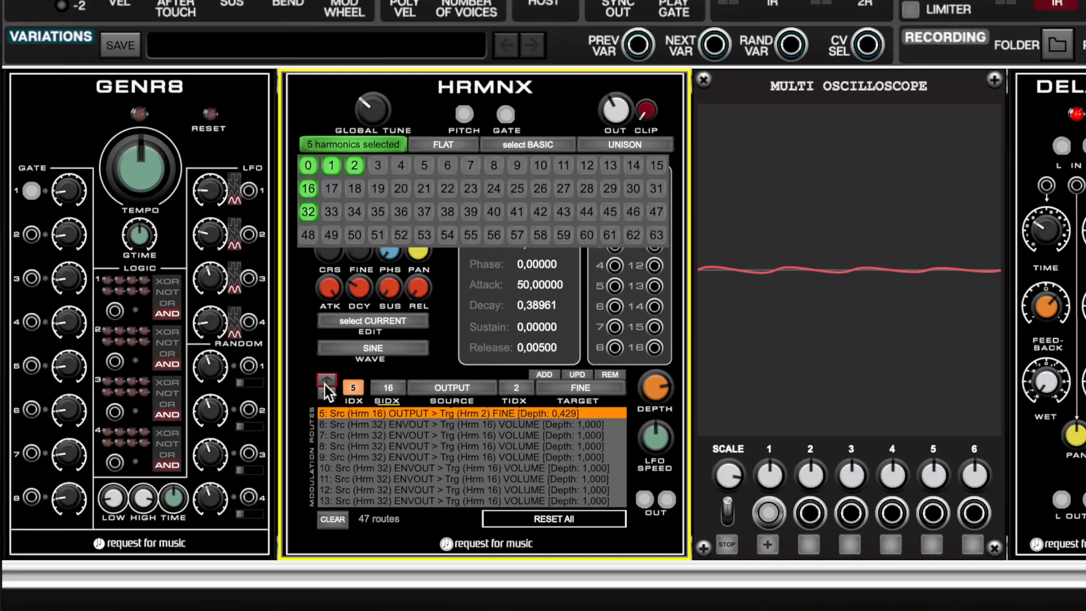
left_click(326, 382)
left_click(325, 381)
left_click(325, 381)
left_click(326, 381)
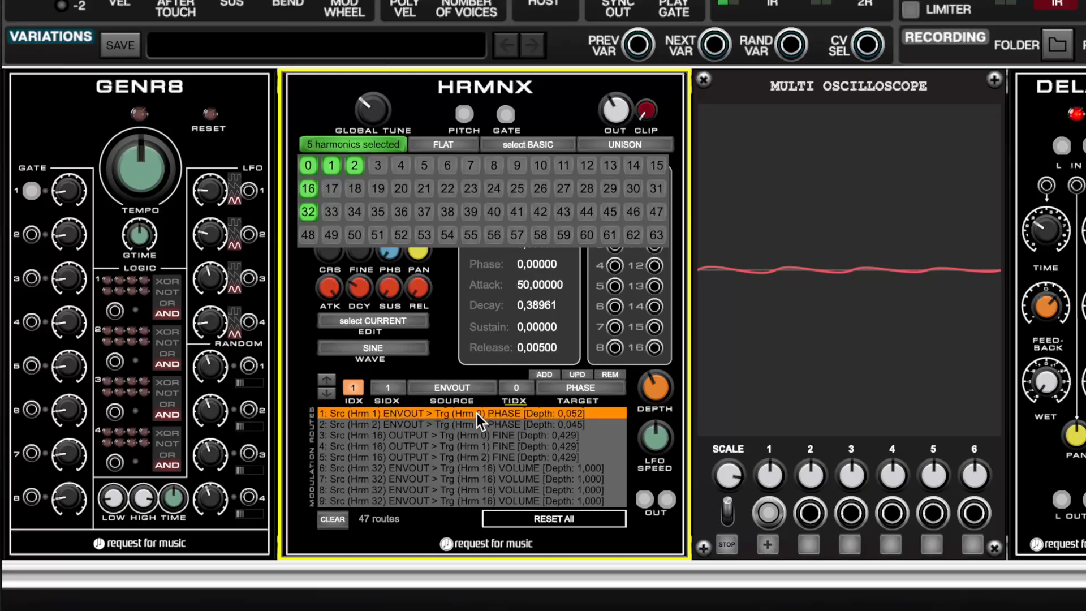
Sort the modulation routes by target, close the active harmonics grid and choose VOLUME as the route target without updating the route
left_click(580, 405)
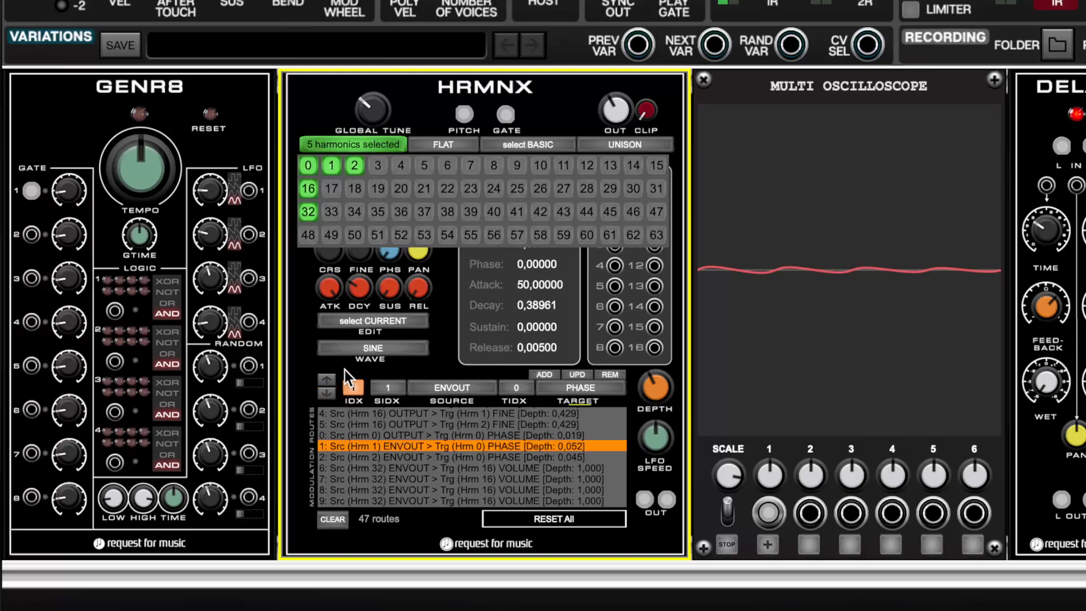
left_click(394, 148)
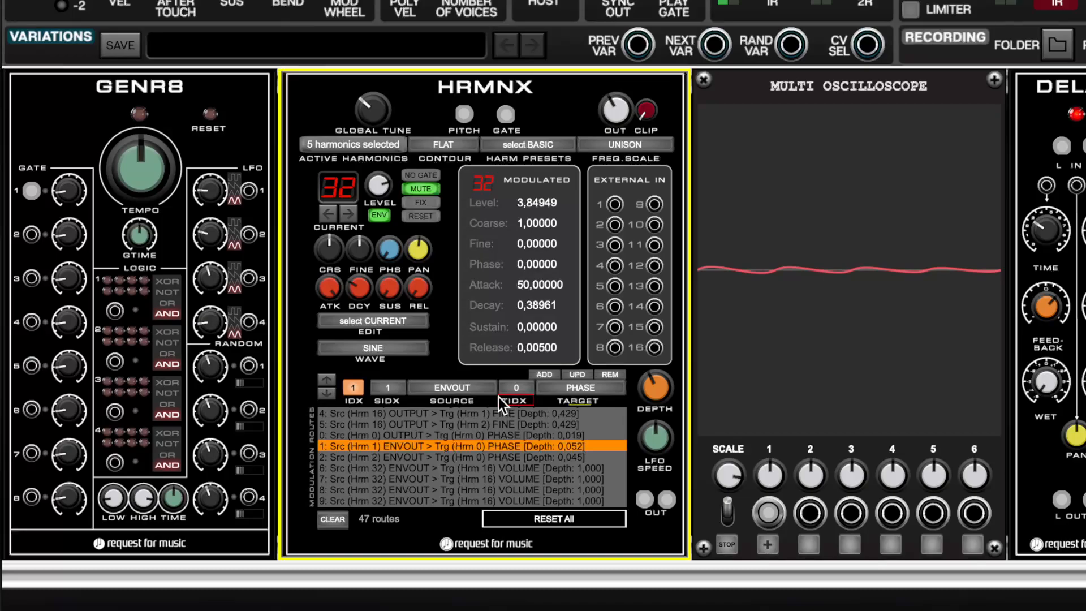
left_click(578, 395)
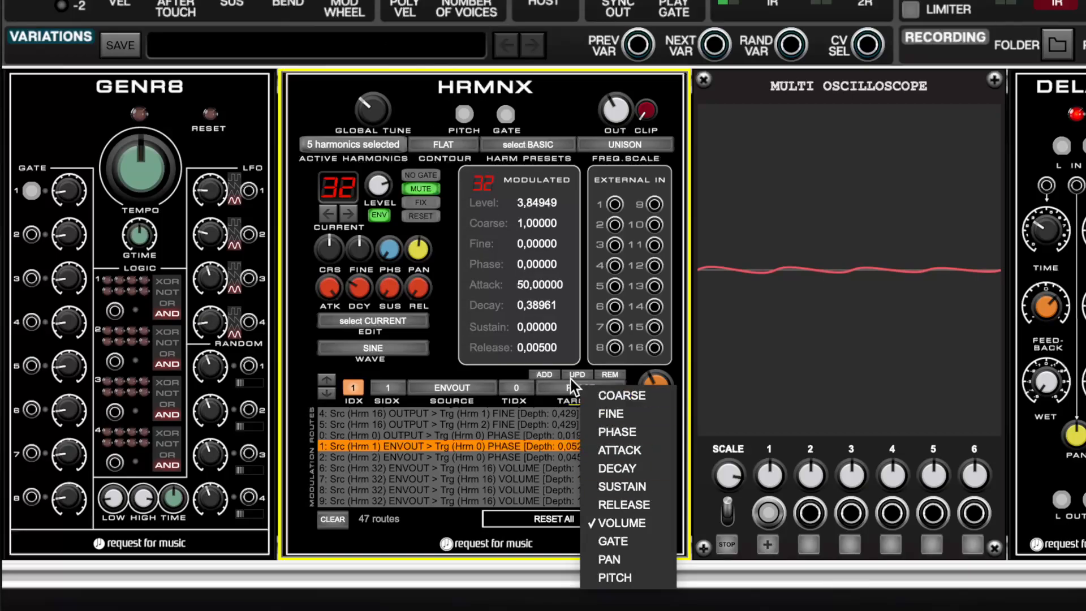
left_click(445, 365)
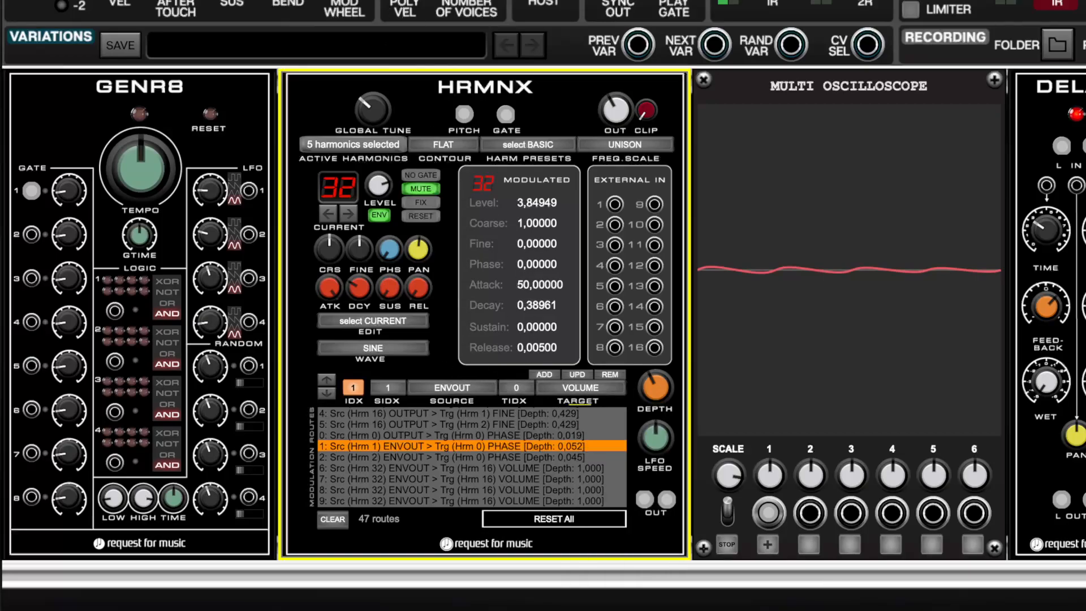
Load the LEAD05 preset from the patch list without saving the current work
left_click(469, 1)
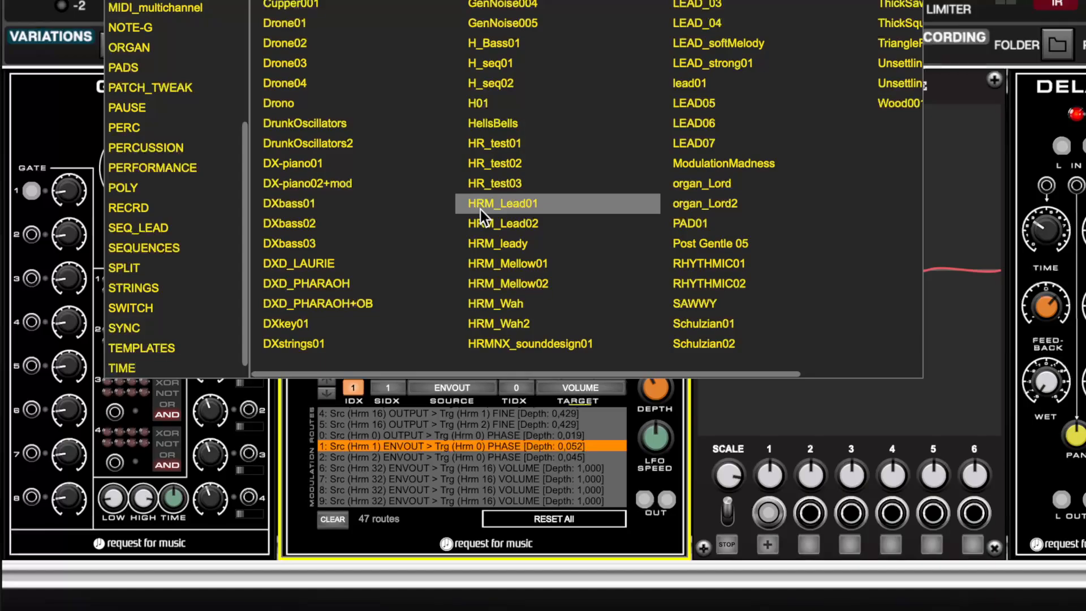
left_click(714, 106)
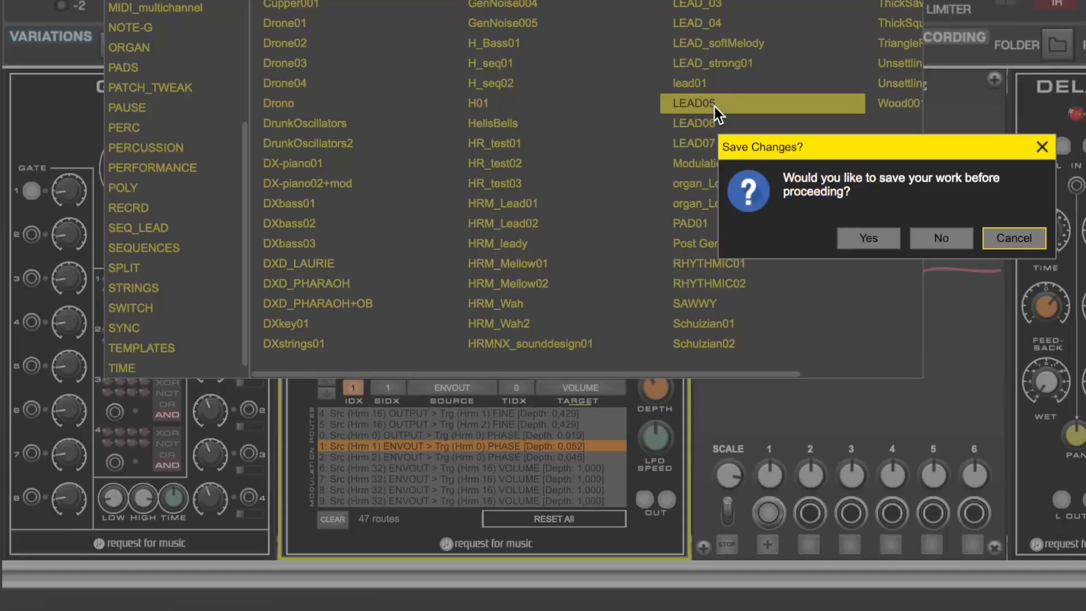
left_click(919, 243)
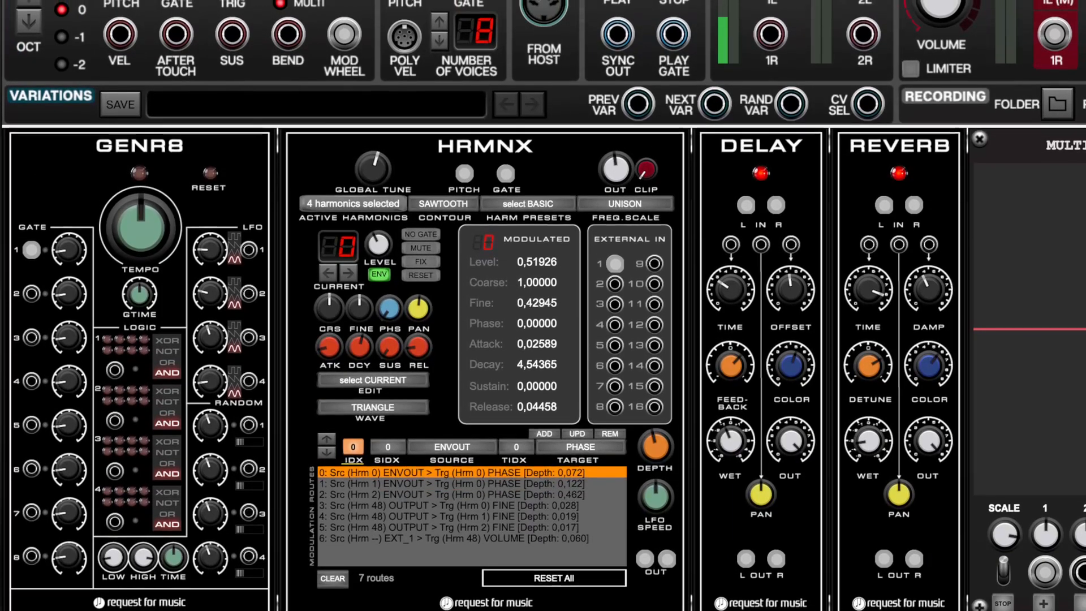
mouse_move(352, 45)
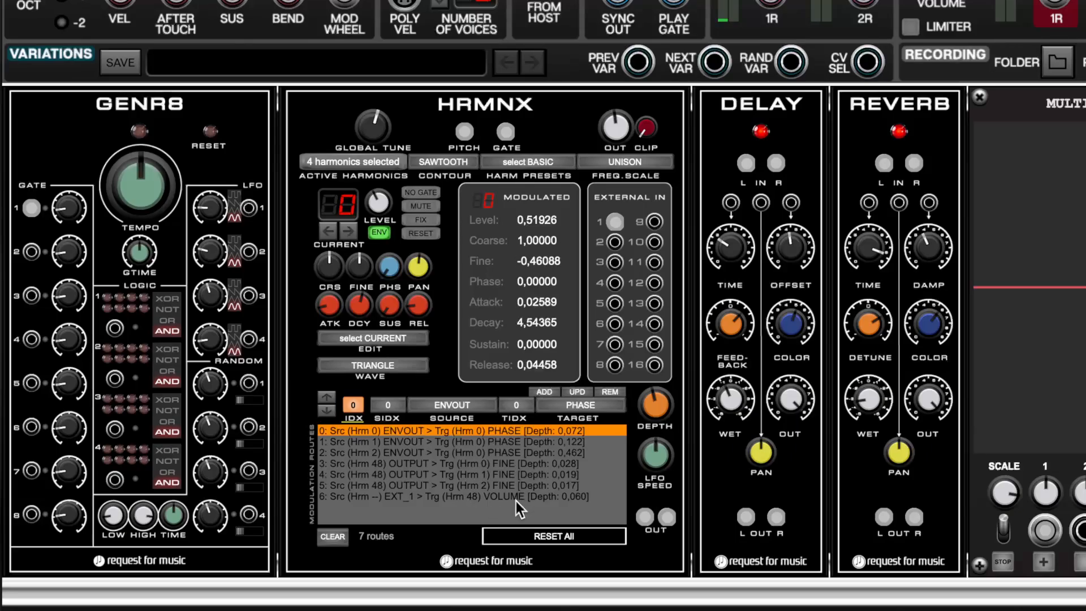
Step through the active harmonics from 1 to 48 and back to harmonic 2, examining each one's settings
left_click(348, 230)
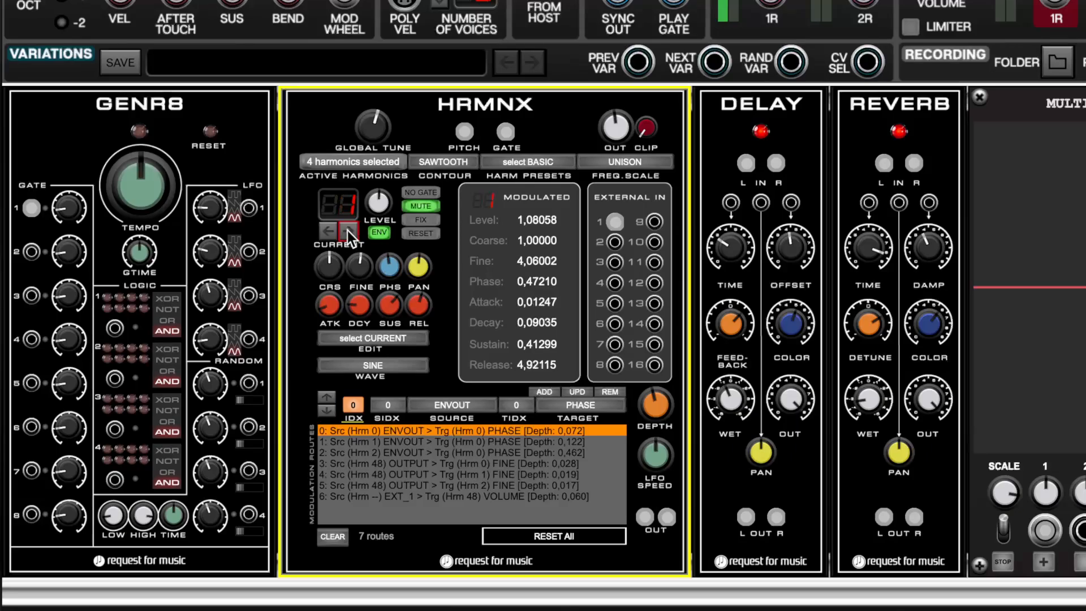
left_click(347, 231)
left_click(347, 231)
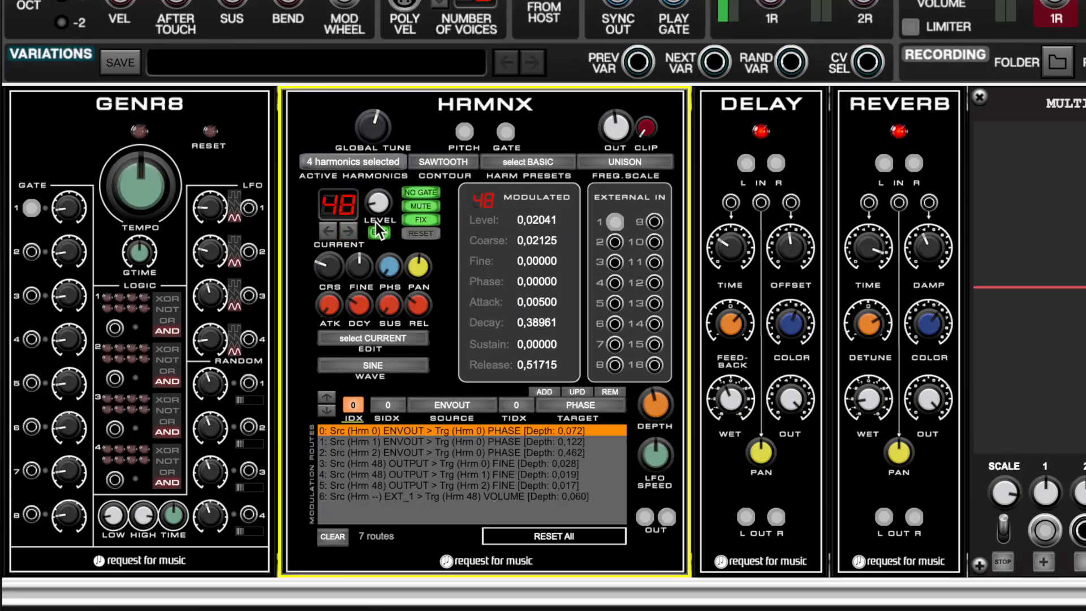
left_click(328, 231)
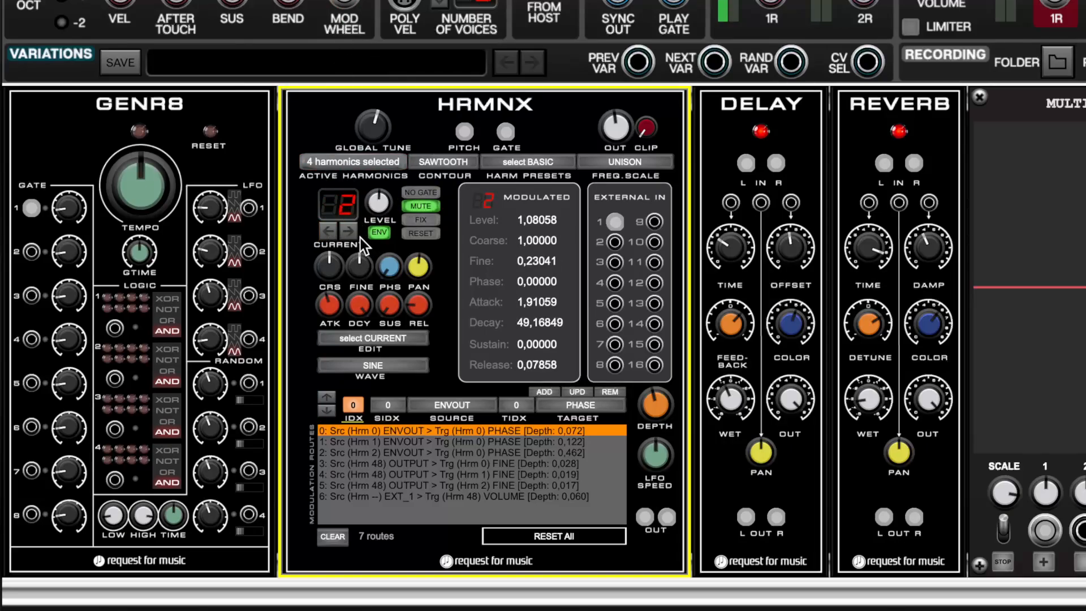
Select the last modulation route, from external input EXT_1 to harmonic 48 VOLUME
left_click(327, 410)
left_click(327, 410)
left_click(327, 410)
left_click(327, 410)
left_click(327, 410)
left_click(327, 410)
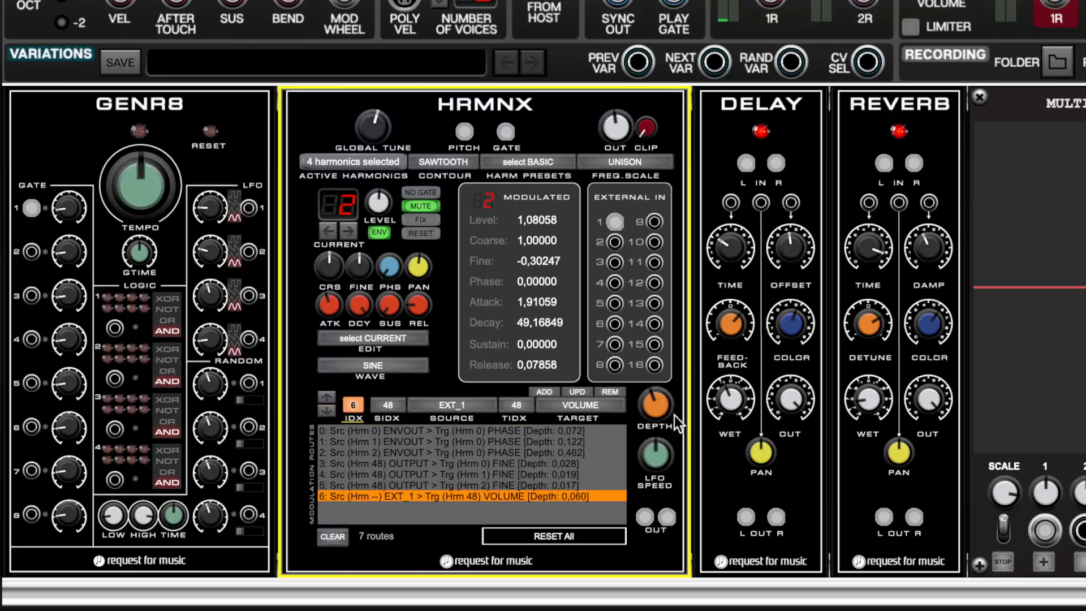
mouse_move(651, 404)
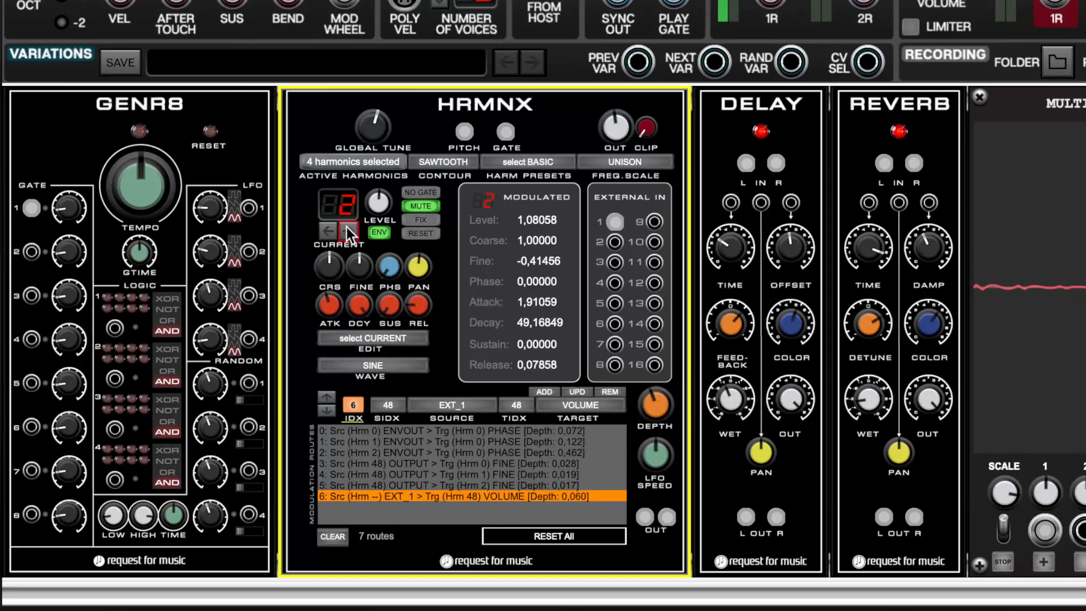
Make harmonic 48 current, lower its coarse tuning to about 0,004 and raise the EXT_1 to VOLUME route depth to 0,206
left_click(328, 232)
left_click(328, 233)
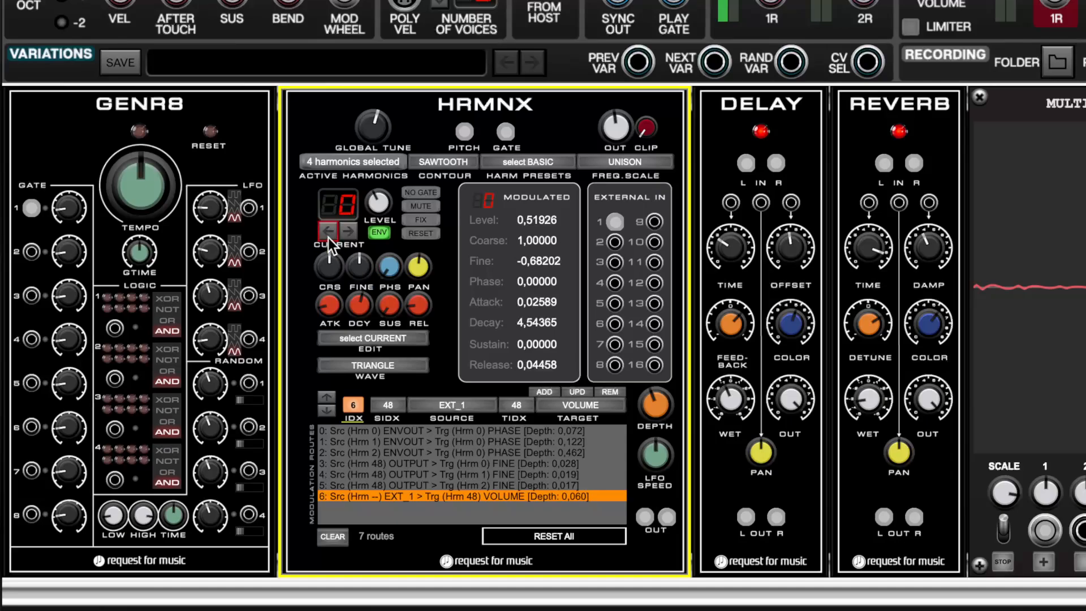
left_click(329, 237)
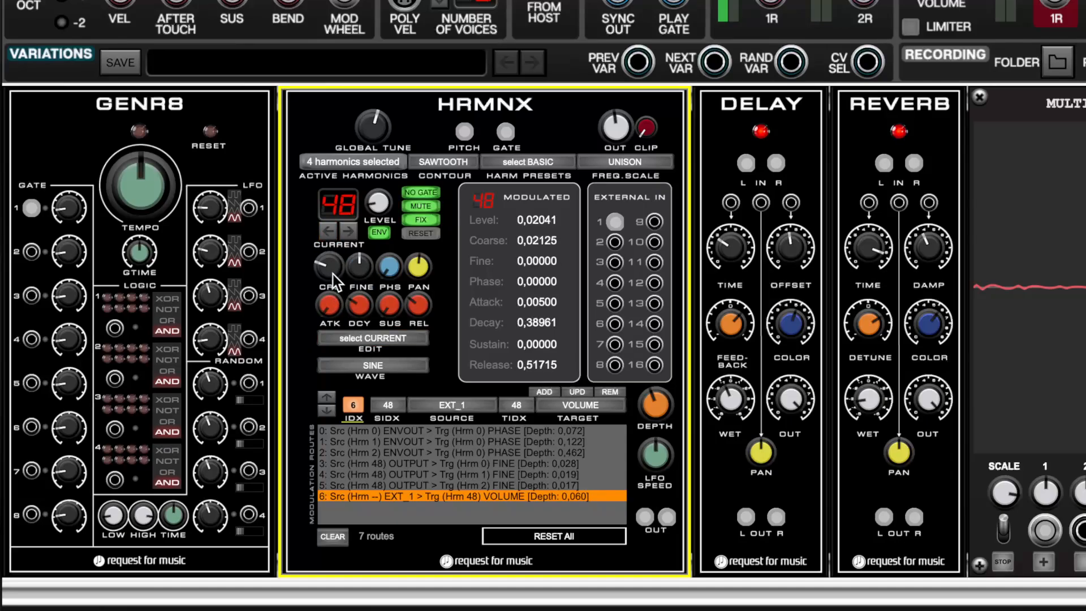
left_click_drag(333, 280, 334, 287)
left_click_drag(656, 422, 657, 399)
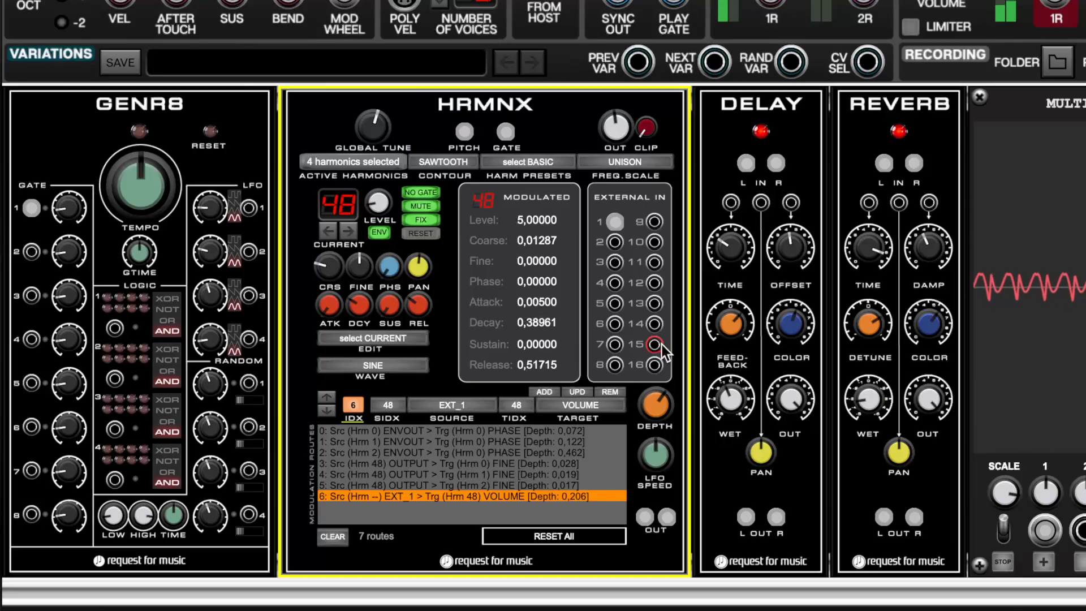
left_click_drag(329, 257, 329, 279)
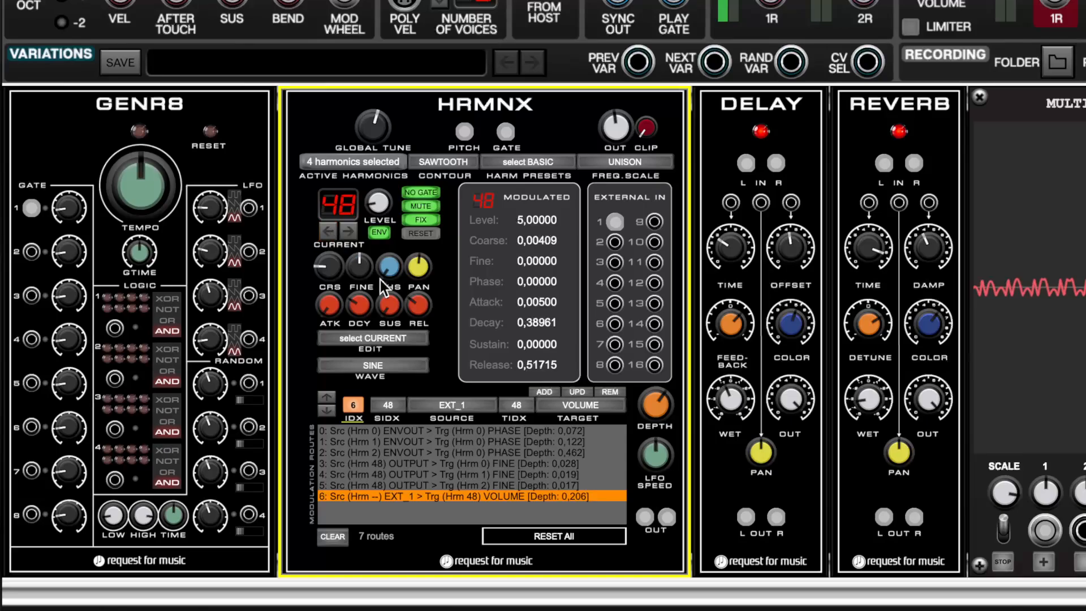
Review which harmonics are active in the active harmonics grid, then view the settings of harmonics 0 and 1
mouse_move(411, 269)
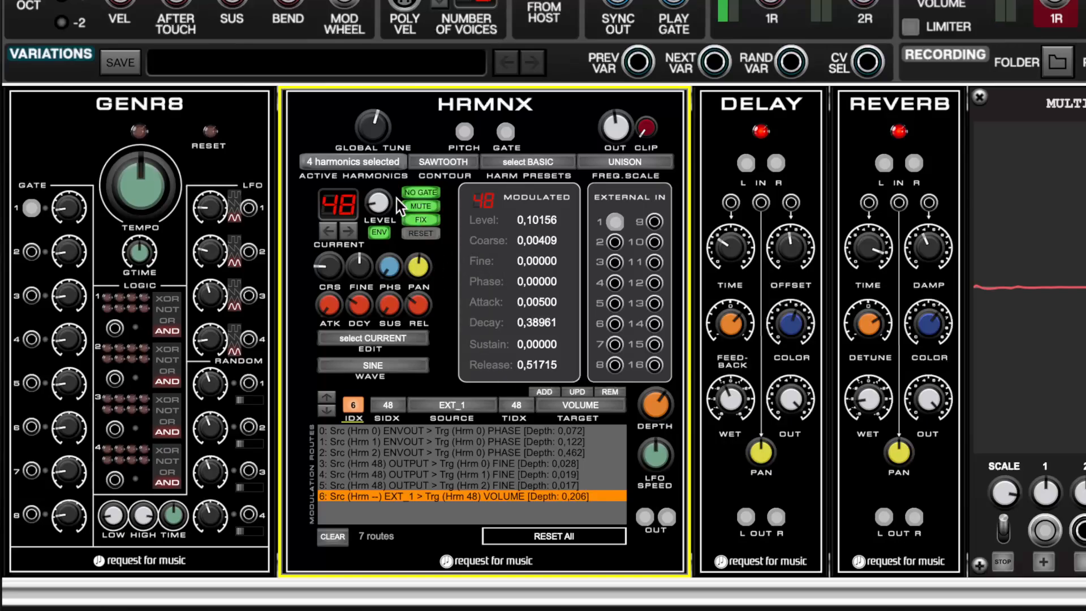
left_click(387, 165)
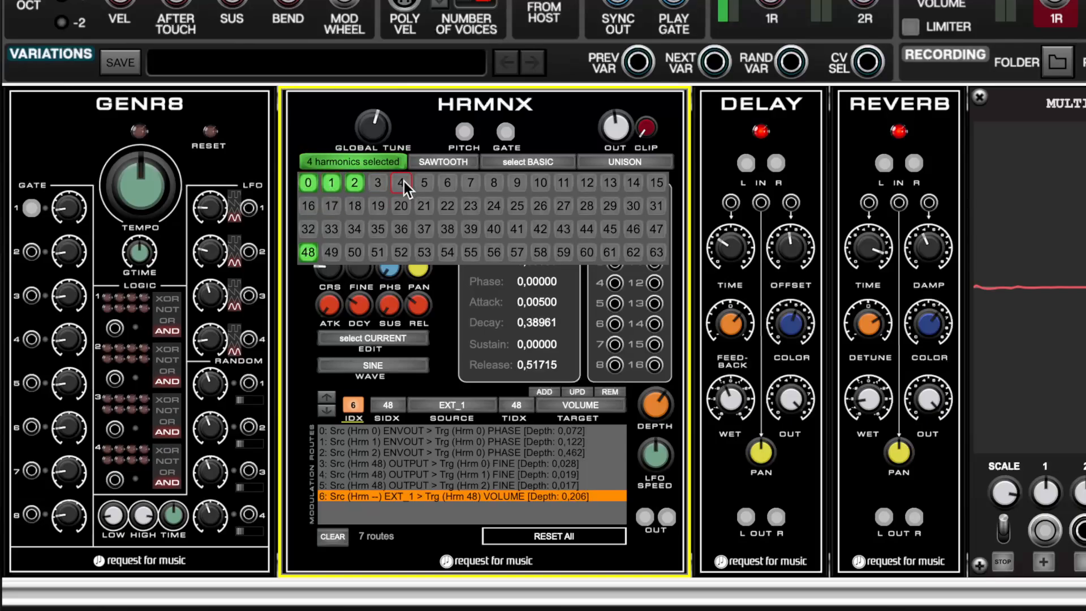
left_click(379, 165)
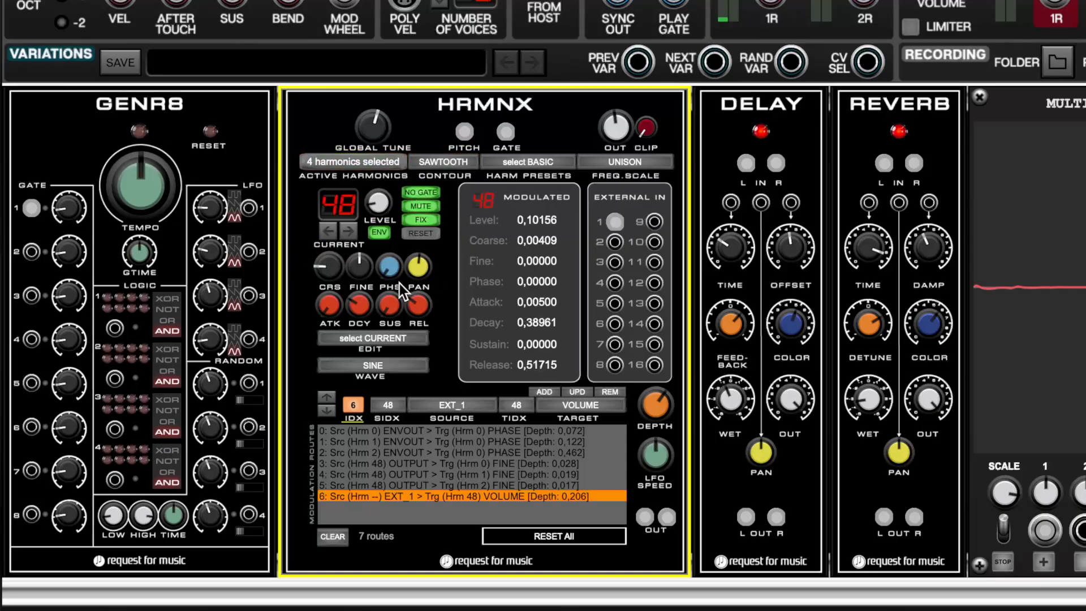
left_click(351, 233)
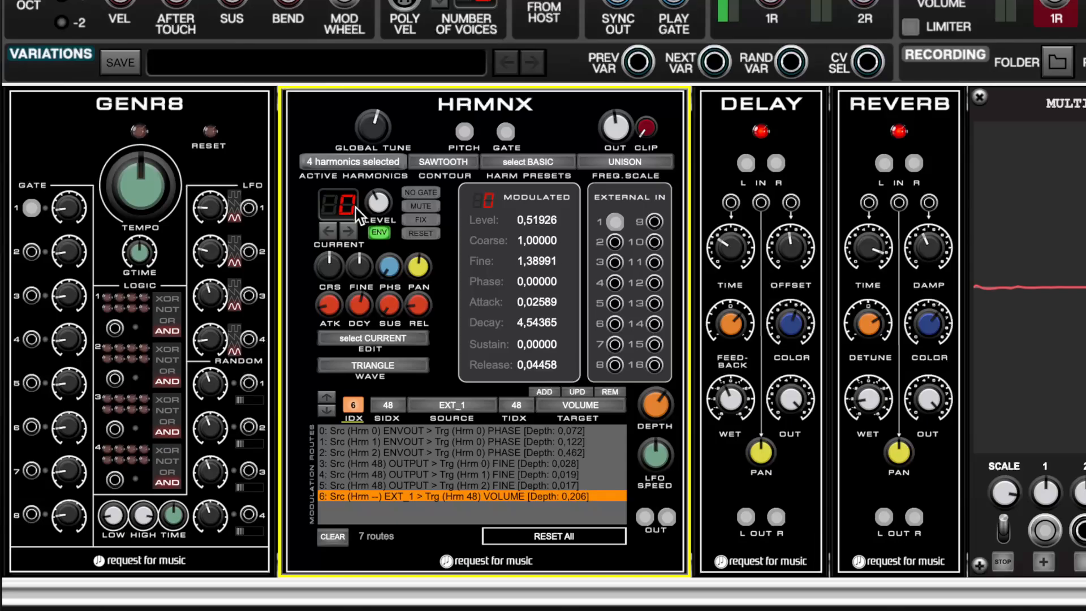
left_click(352, 230)
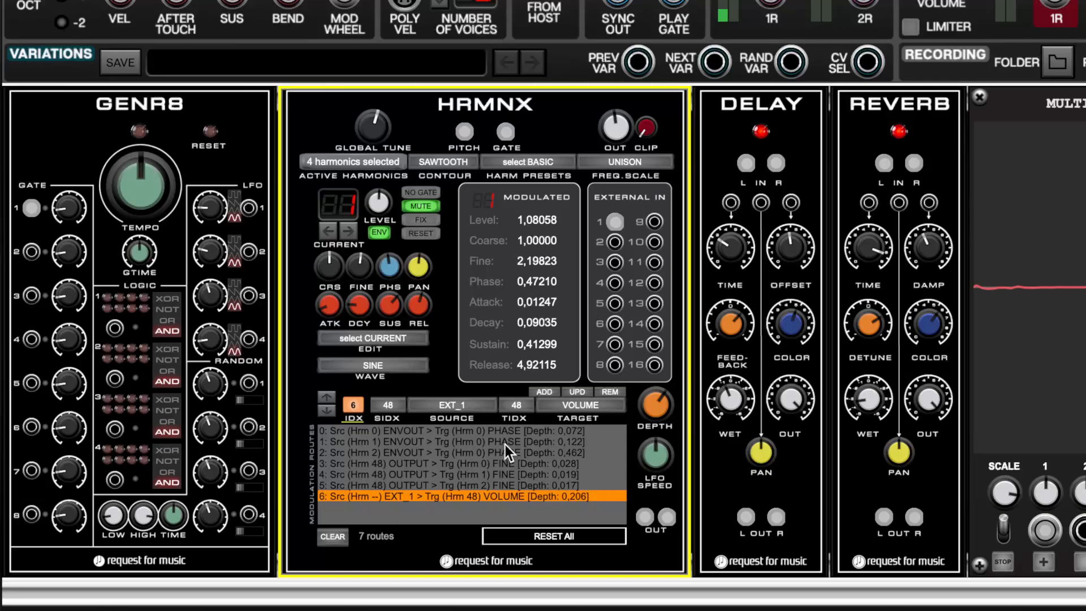
Return to route 0 and step down to route 2, reviewing the ENVOUT routes that modulate harmonic 0 PHASE
left_click(326, 398)
left_click(326, 398)
left_click(327, 398)
left_click(326, 397)
left_click(327, 398)
left_click(326, 398)
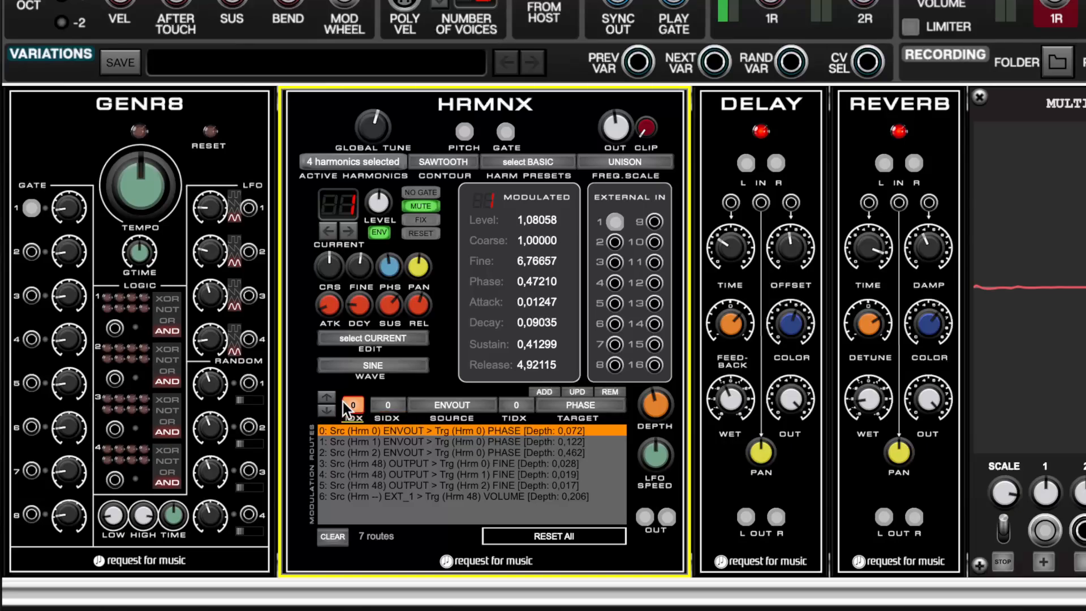
left_click(325, 411)
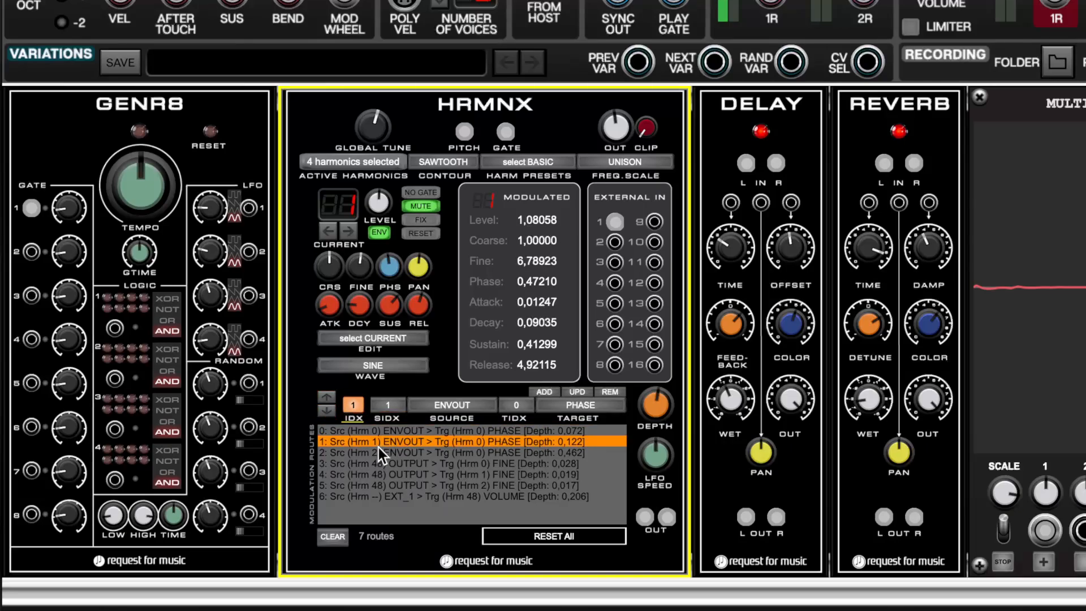
left_click(328, 411)
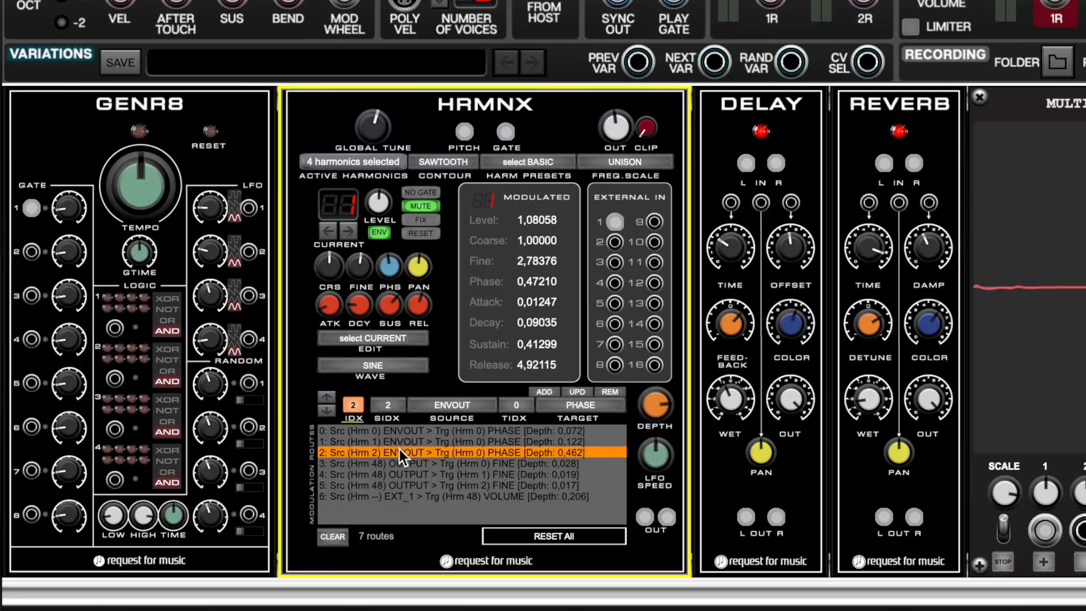
Select the route from harmonic 48 OUTPUT to harmonic 0 FINE and advance the current harmonic through 2 to 48
left_click(327, 416)
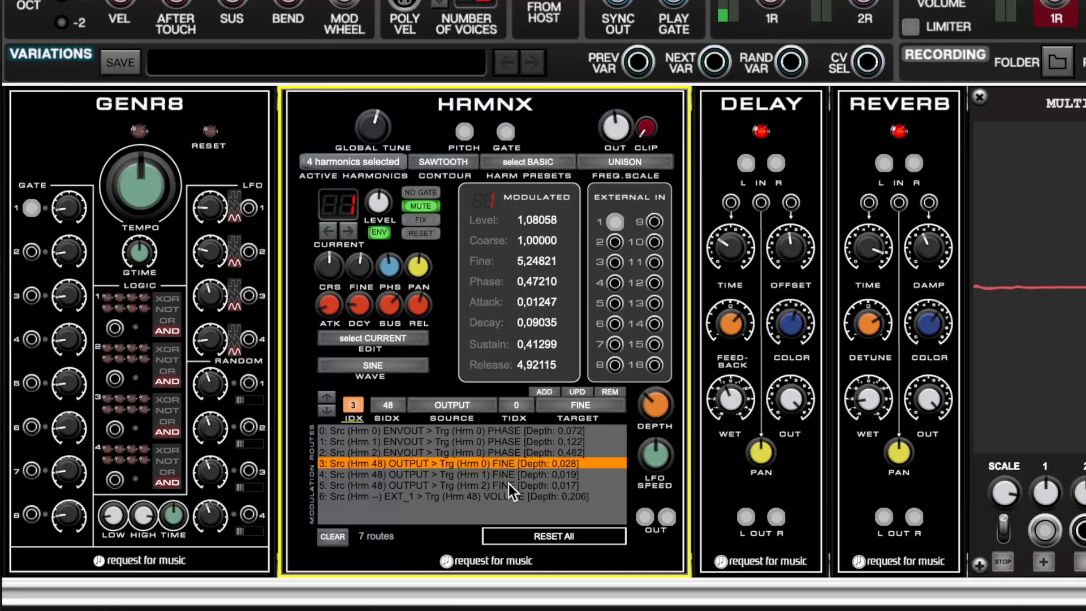
left_click(348, 230)
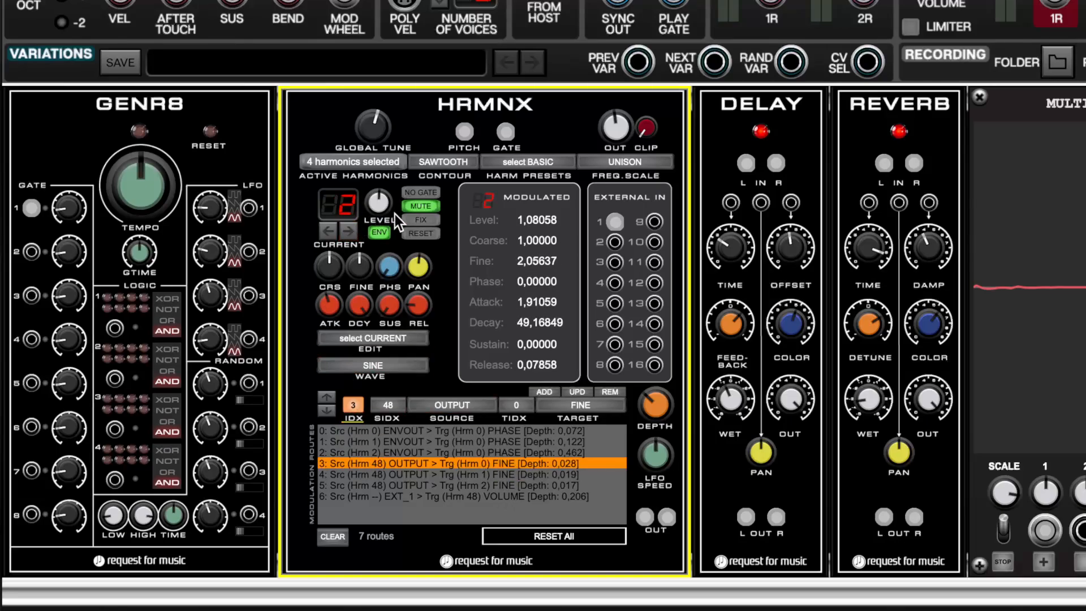
left_click(347, 232)
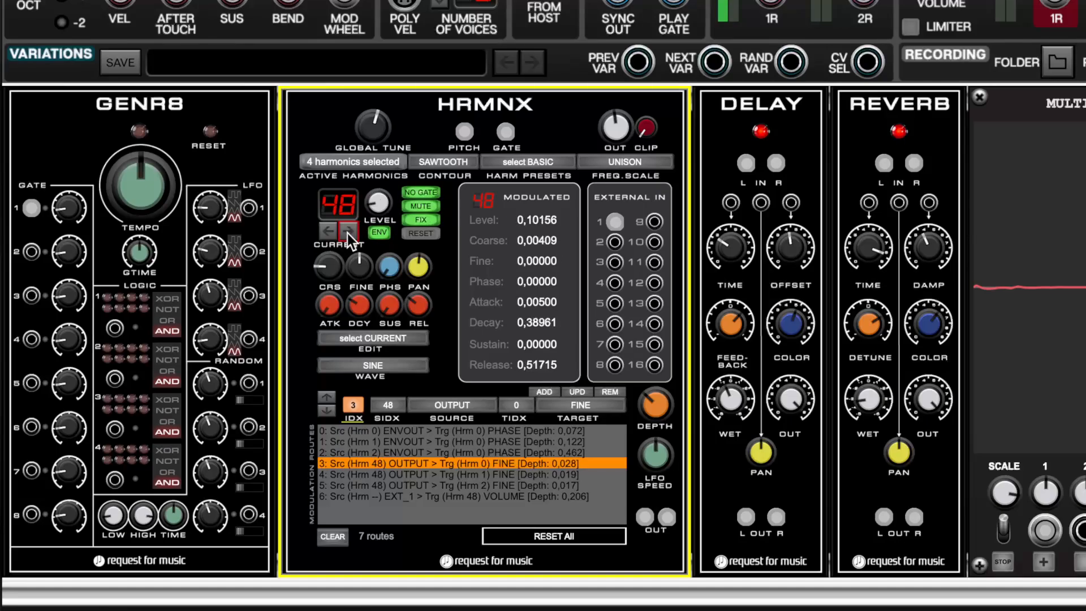